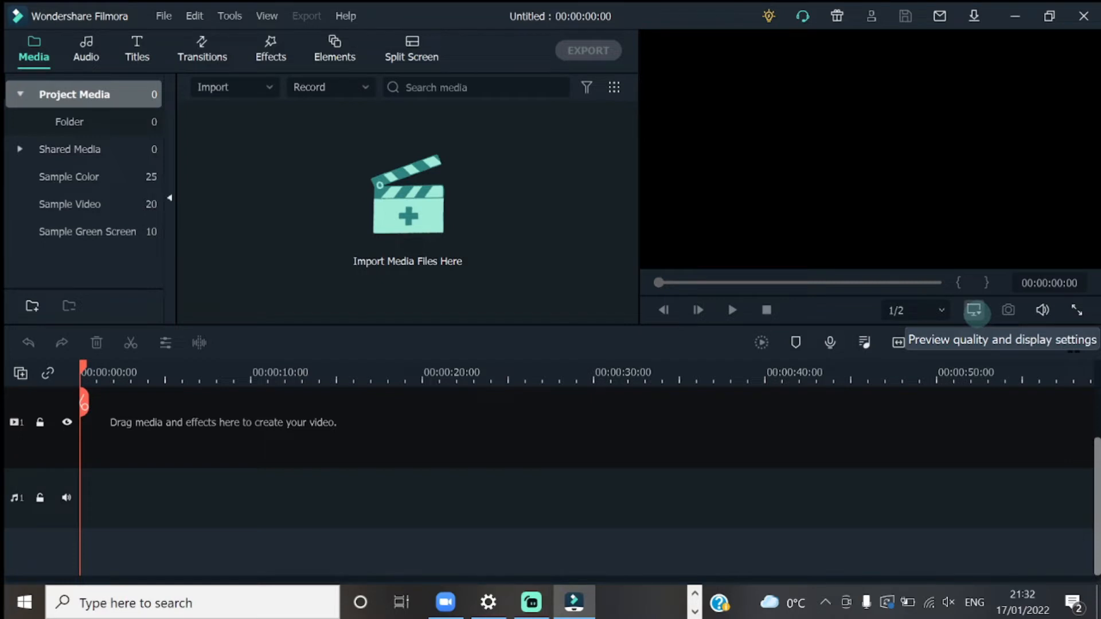
click(974, 310)
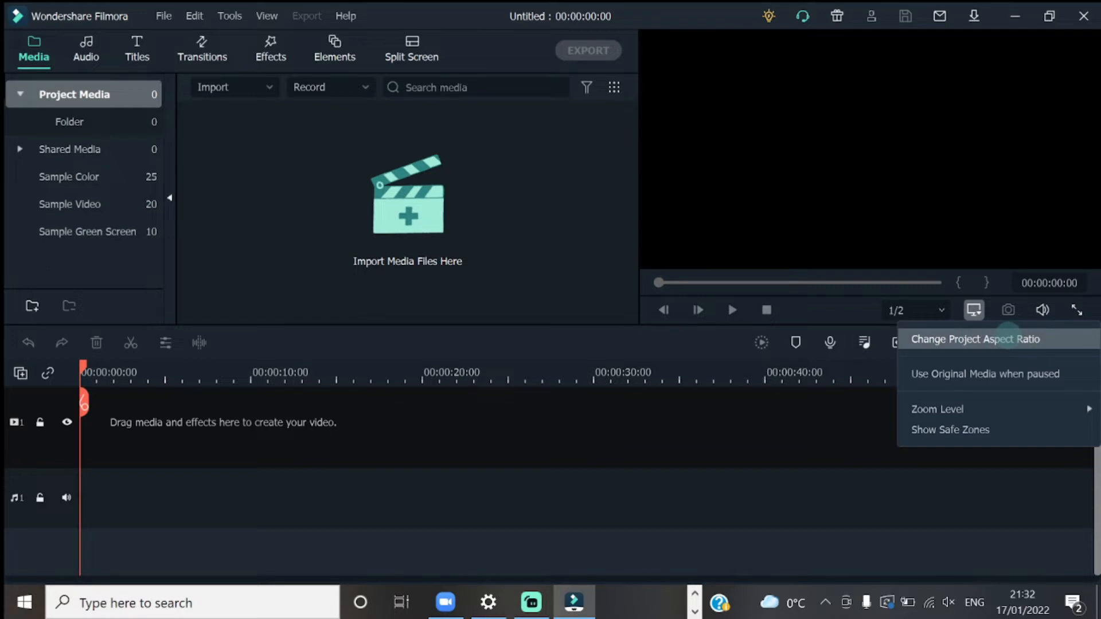
click(572, 450)
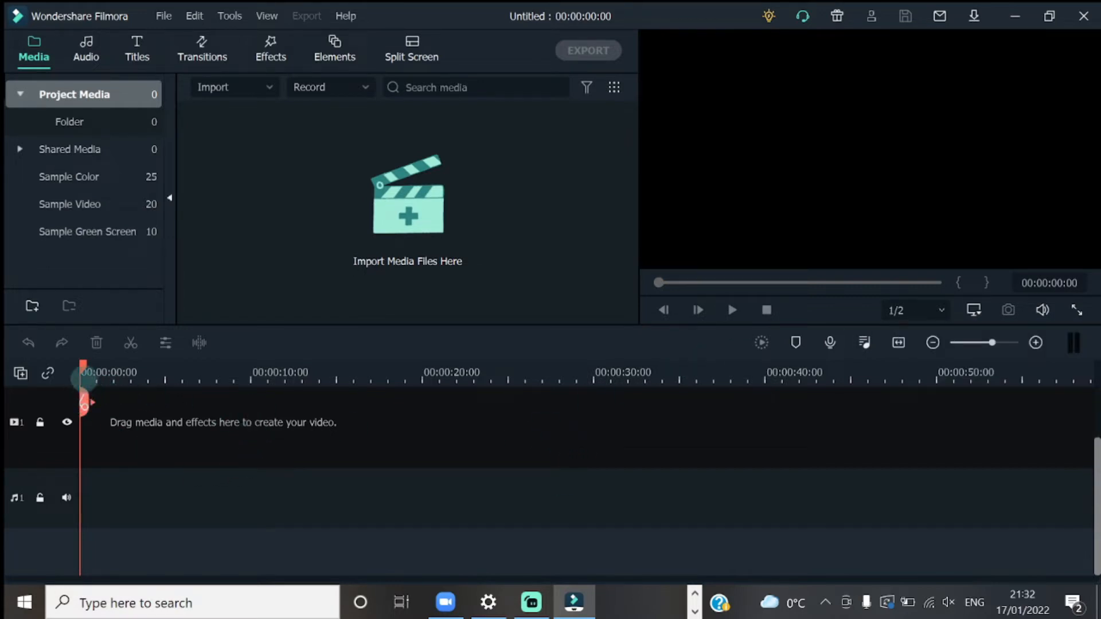
drag(81, 398, 381, 401)
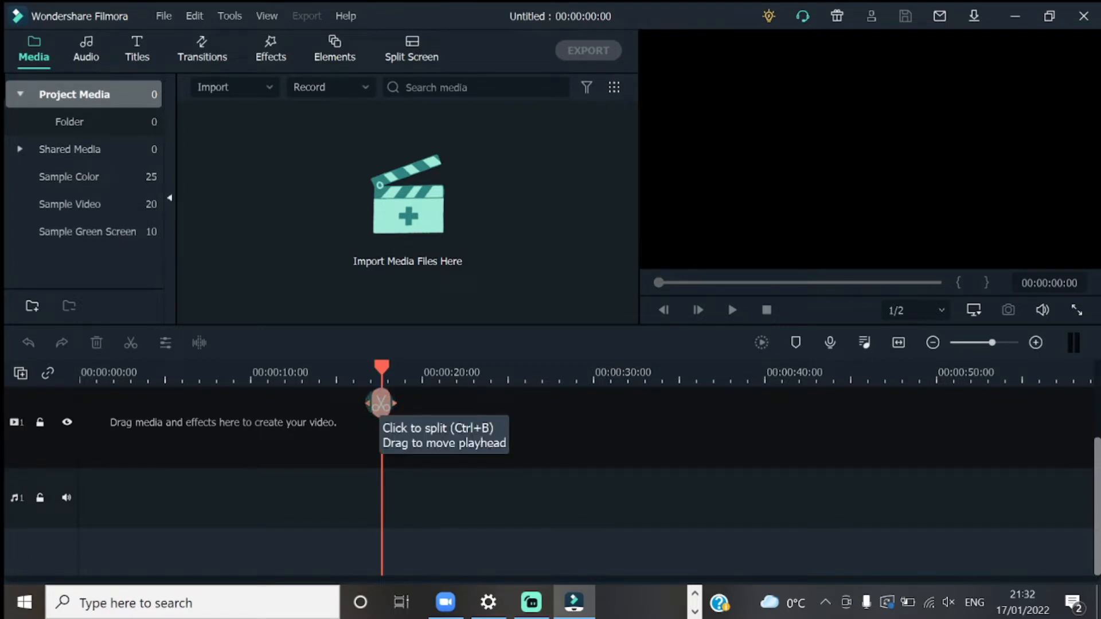
click(381, 403)
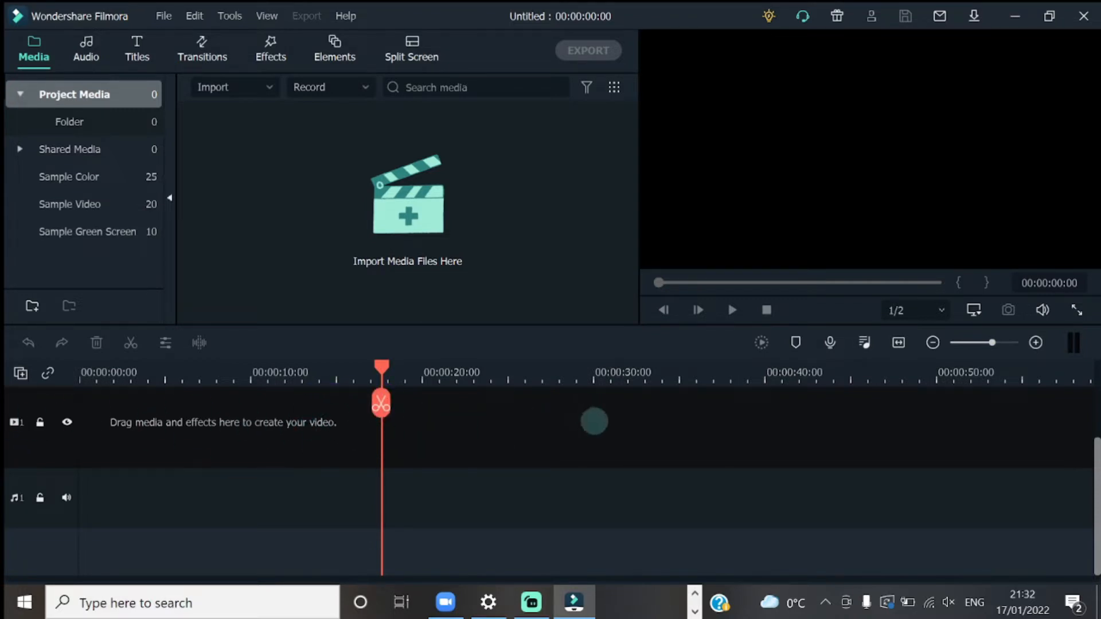
key(Home)
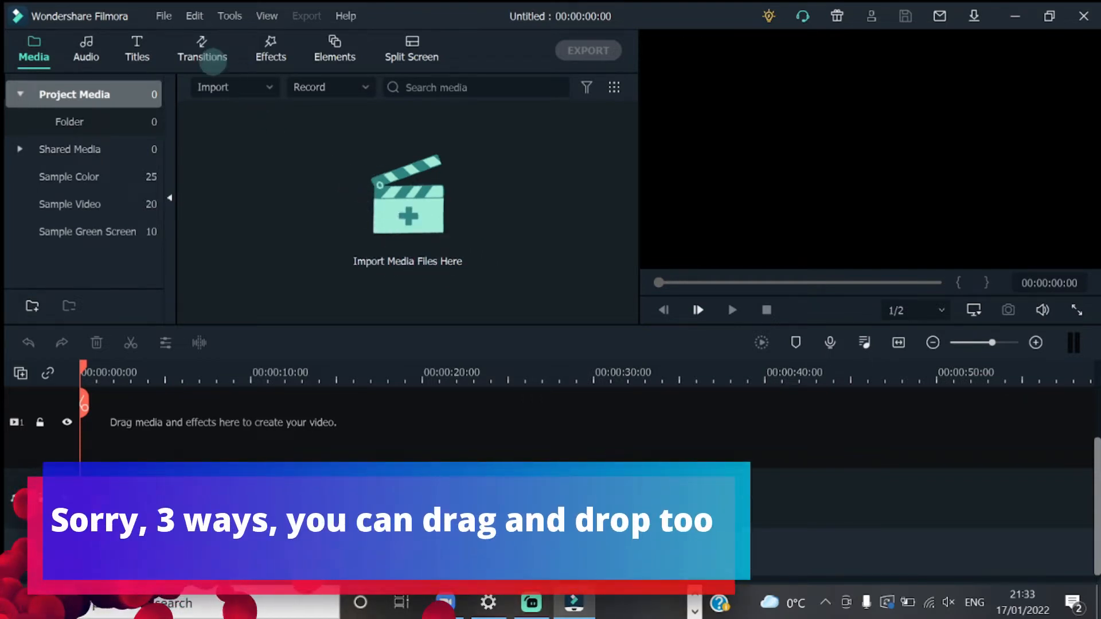
click(164, 16)
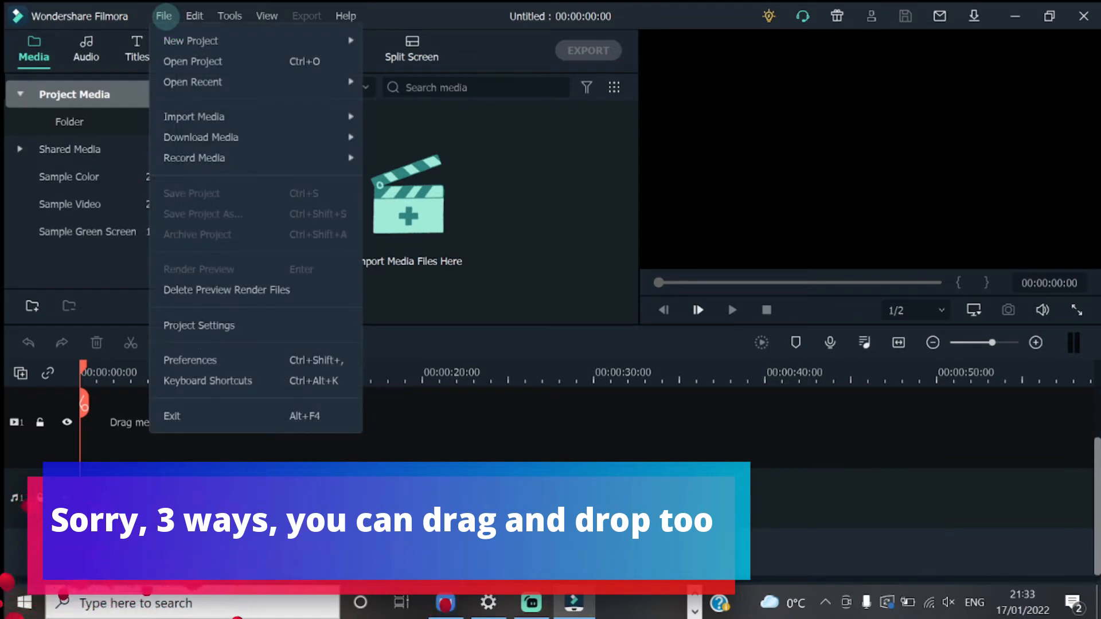
mouse_move(205, 115)
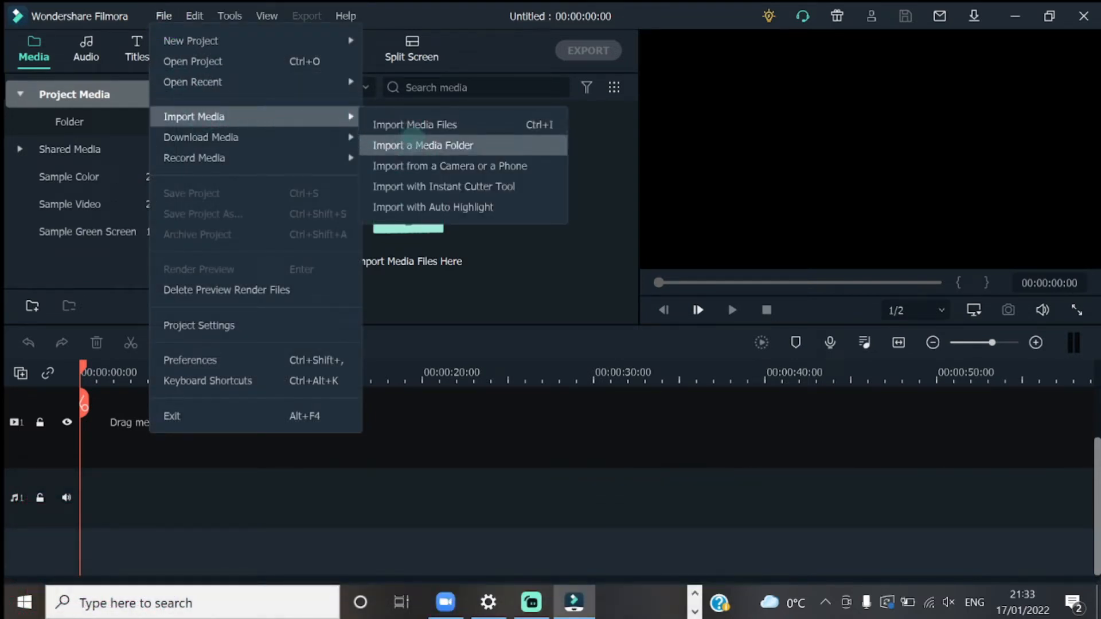
click(410, 145)
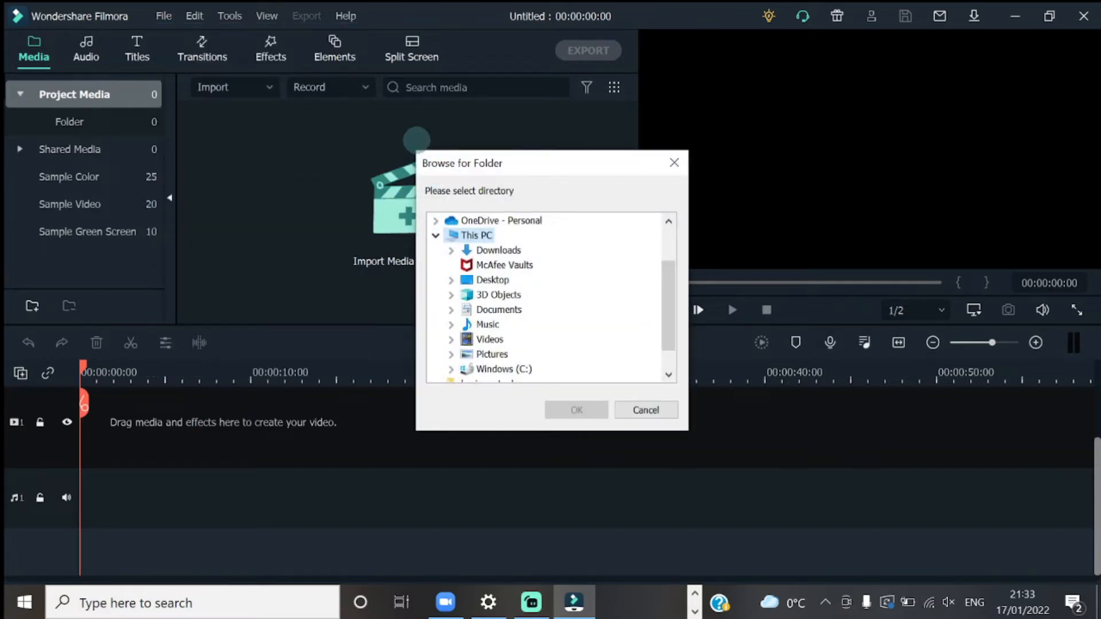
scroll(541, 238, down, 1)
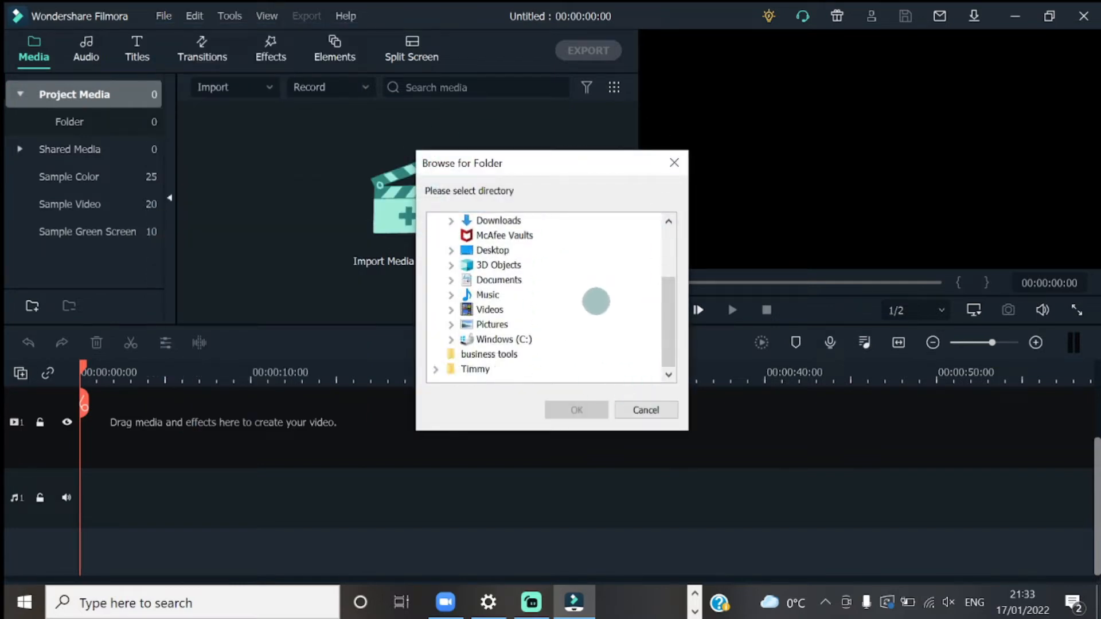
scroll(596, 301, up, 3)
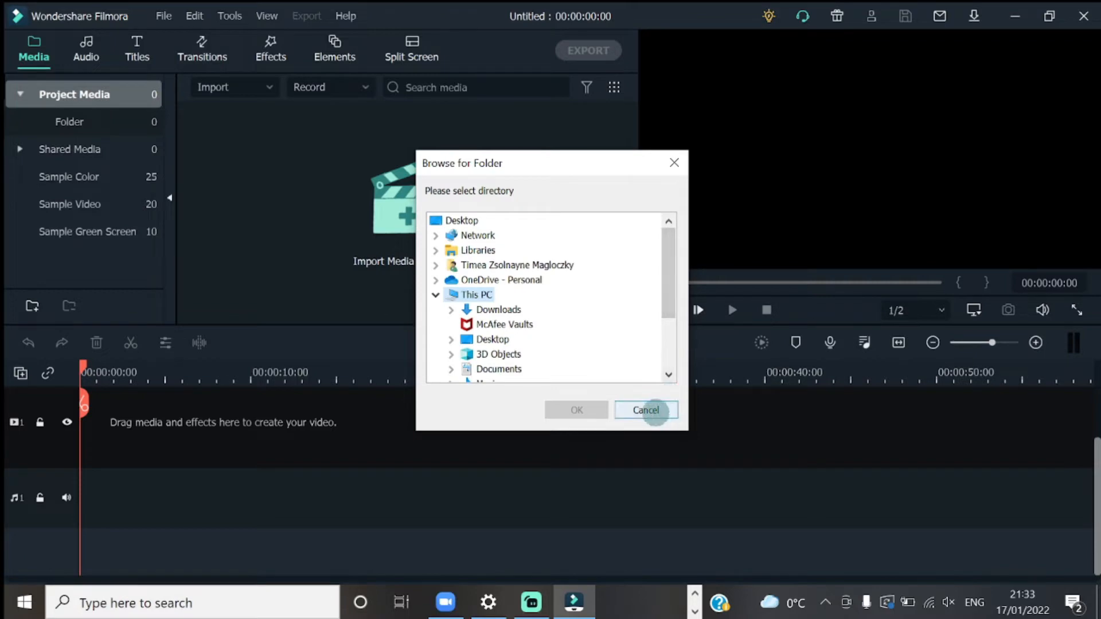
click(646, 409)
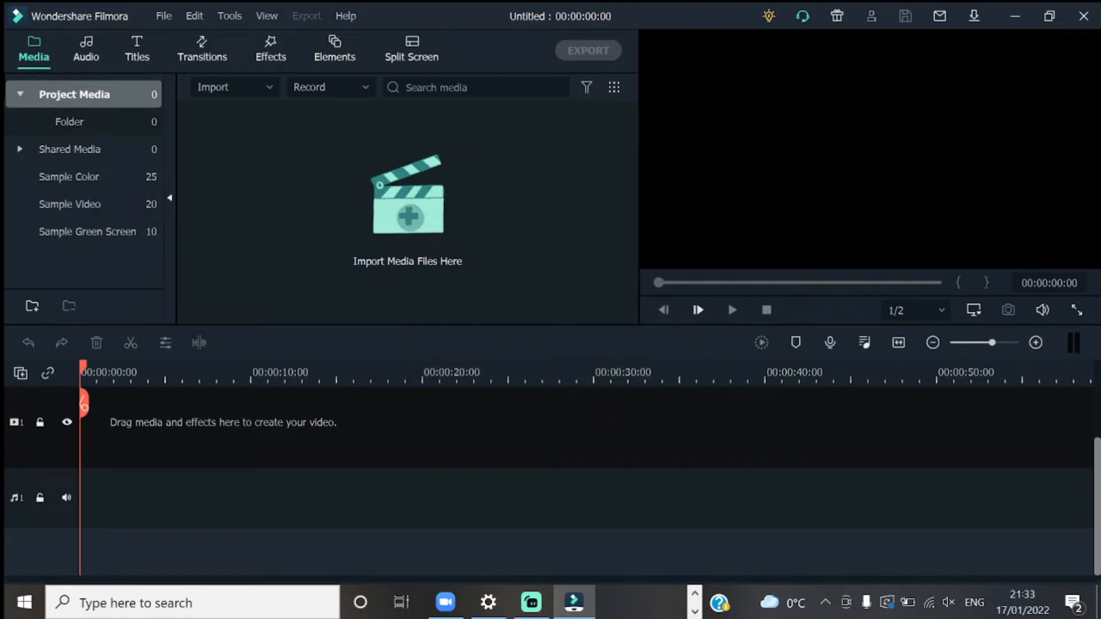
Import all the images and the raw interview video from the Big Dreams for Africa folder into the project media
click(408, 215)
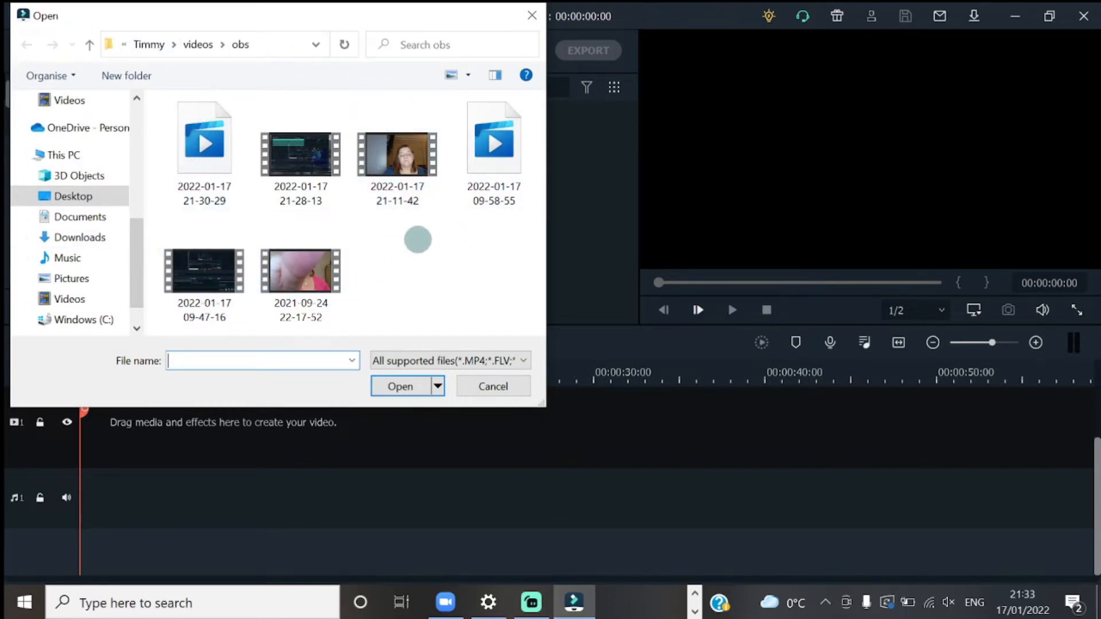
scroll(84, 164, up, 2)
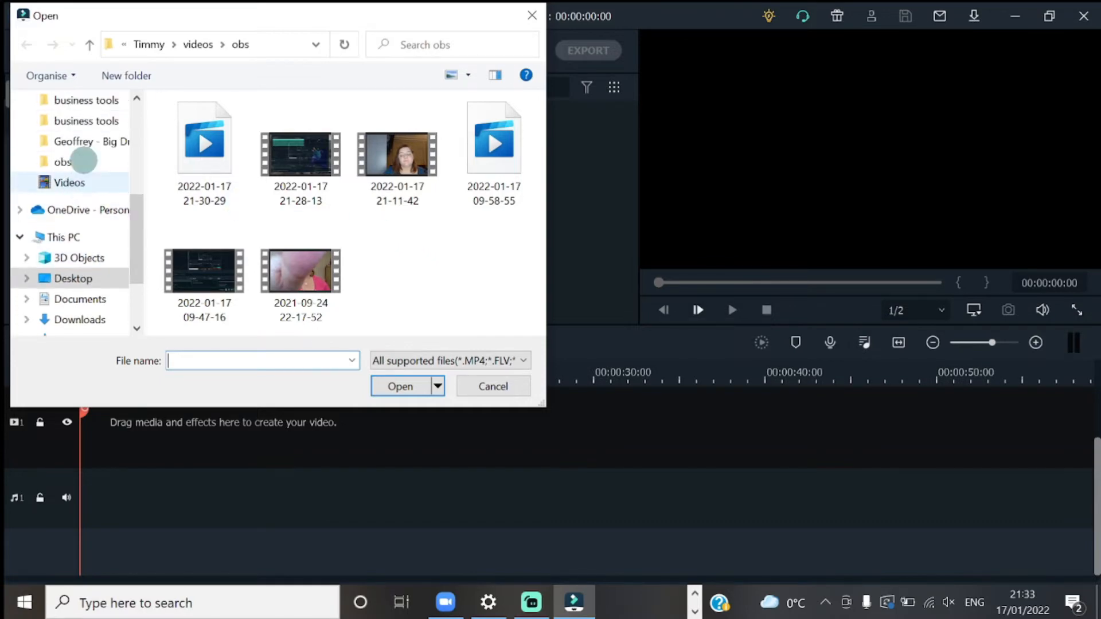
scroll(84, 161, up, 3)
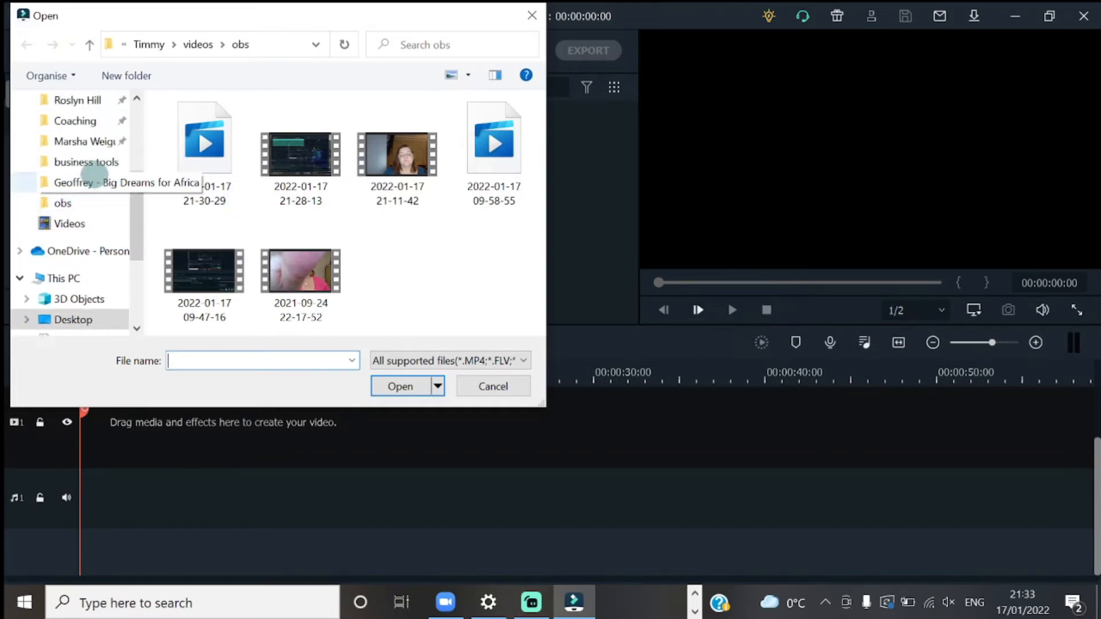
scroll(93, 172, up, 2)
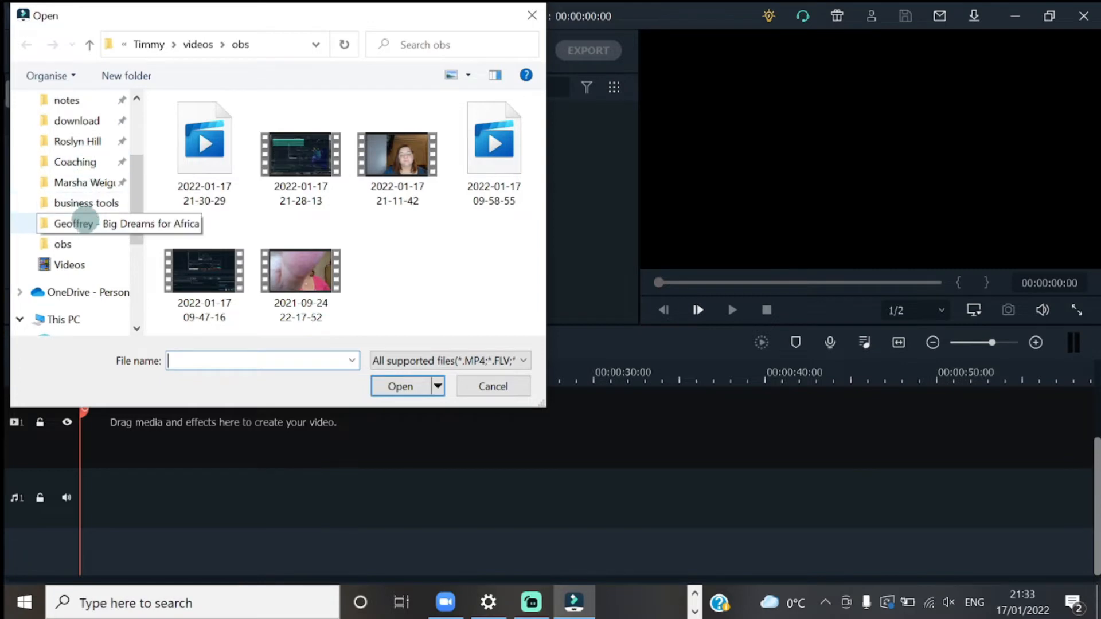
click(84, 221)
scroll(445, 302, down, 2)
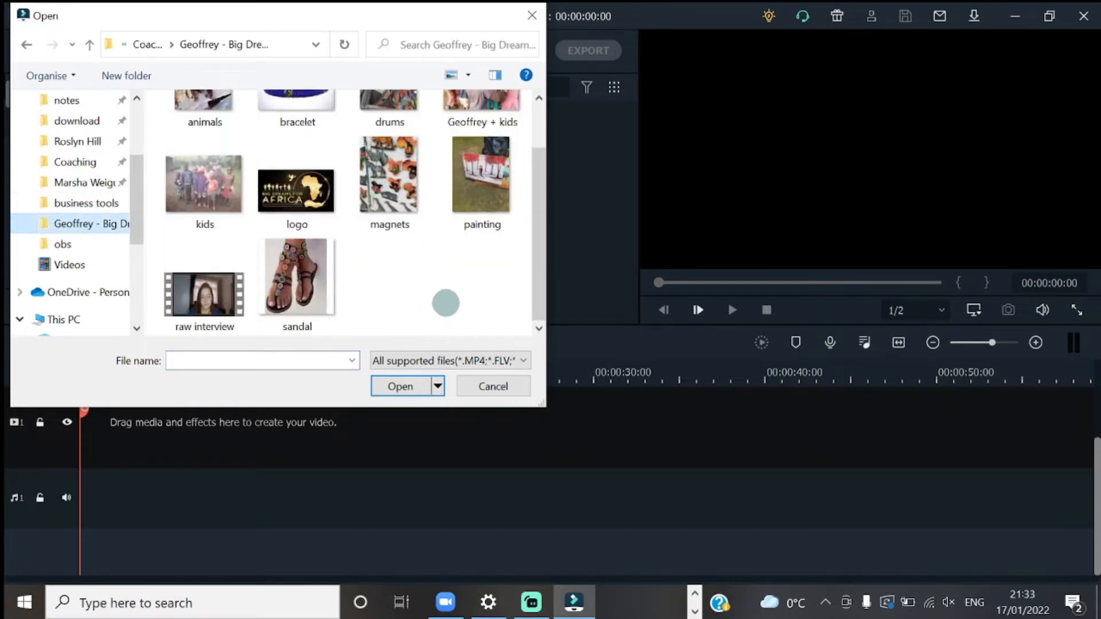
mouse_move(482, 312)
mouse_down()
mouse_move(214, 228)
mouse_move(184, 164)
mouse_move(177, 91)
mouse_up()
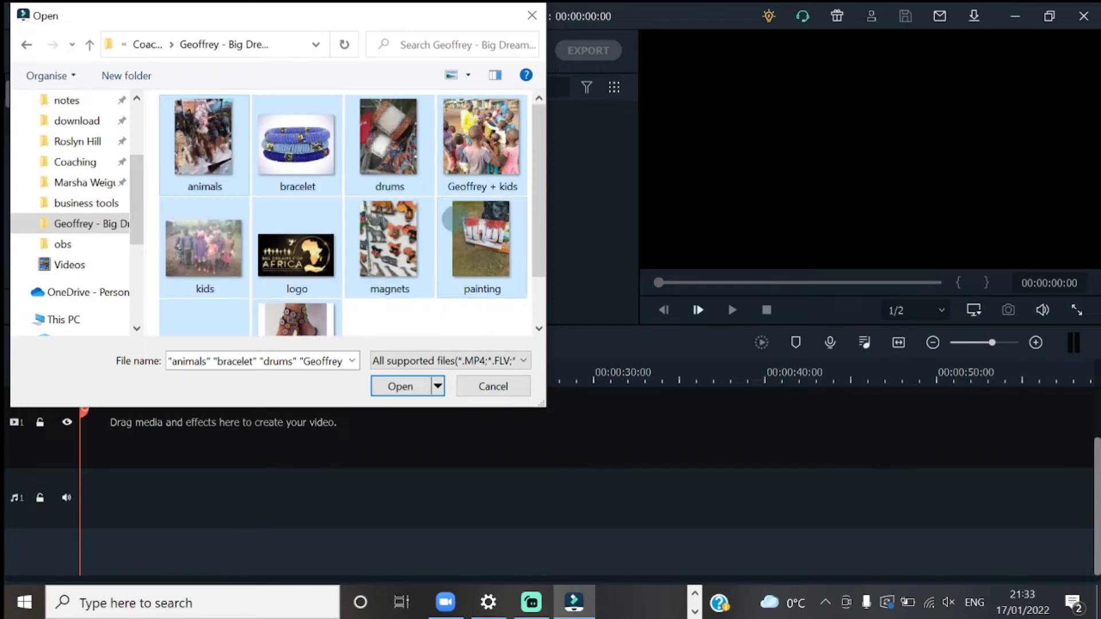
click(404, 383)
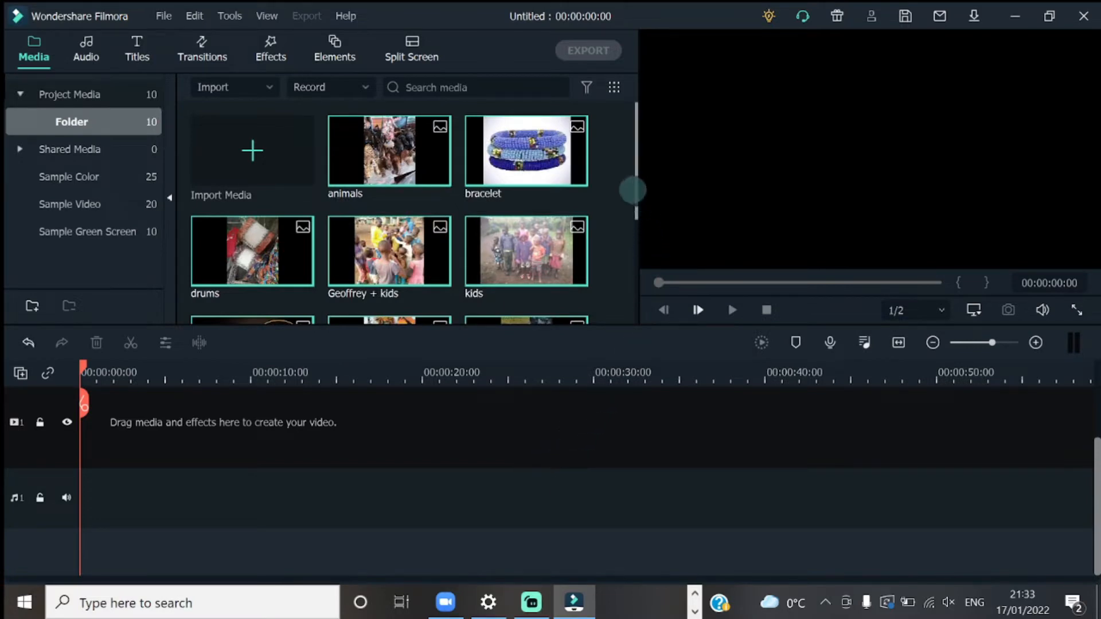
Add the raw interview video to the start of the timeline, keeping the project settings at 1920 x 1080 25fps
mouse_move(631, 183)
mouse_down()
mouse_move(636, 290)
mouse_move(630, 193)
mouse_move(634, 243)
mouse_move(620, 297)
mouse_up()
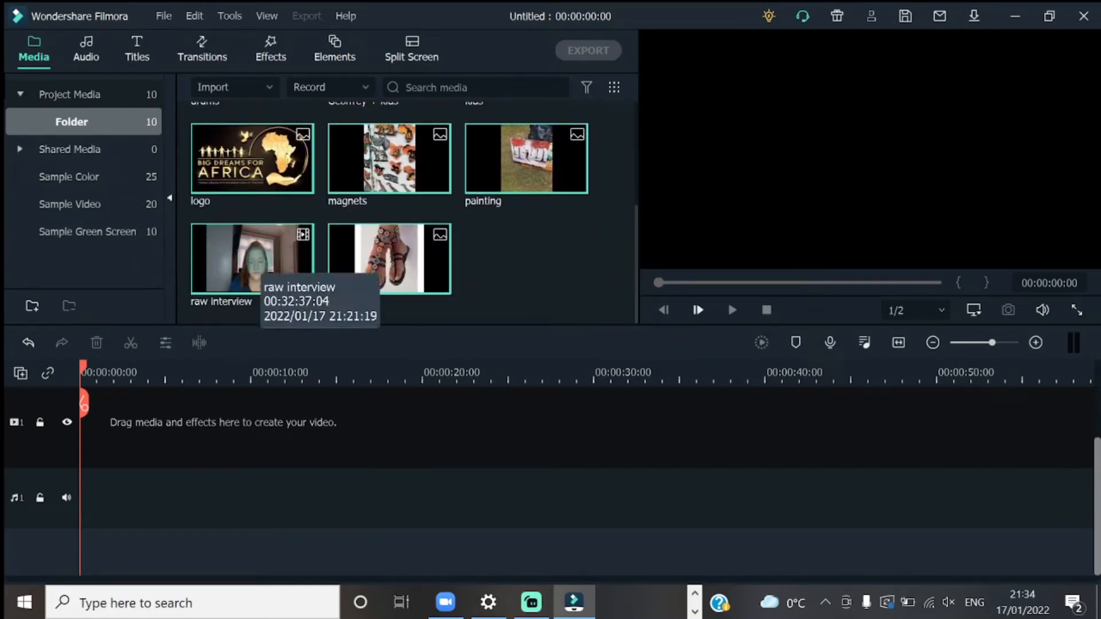
drag(255, 252, 203, 275)
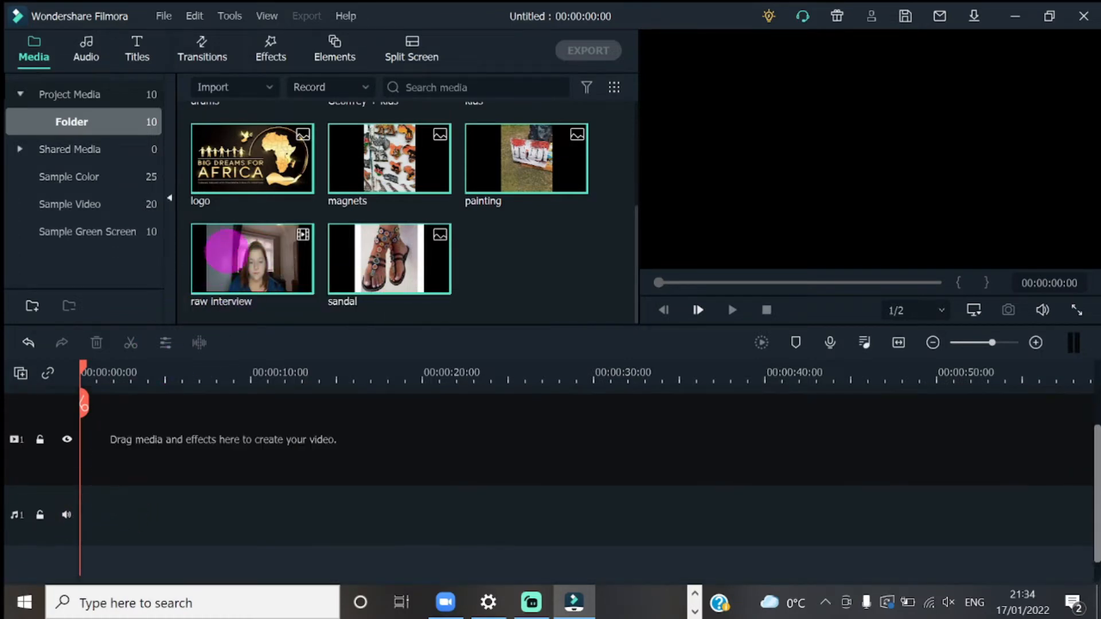
click(302, 282)
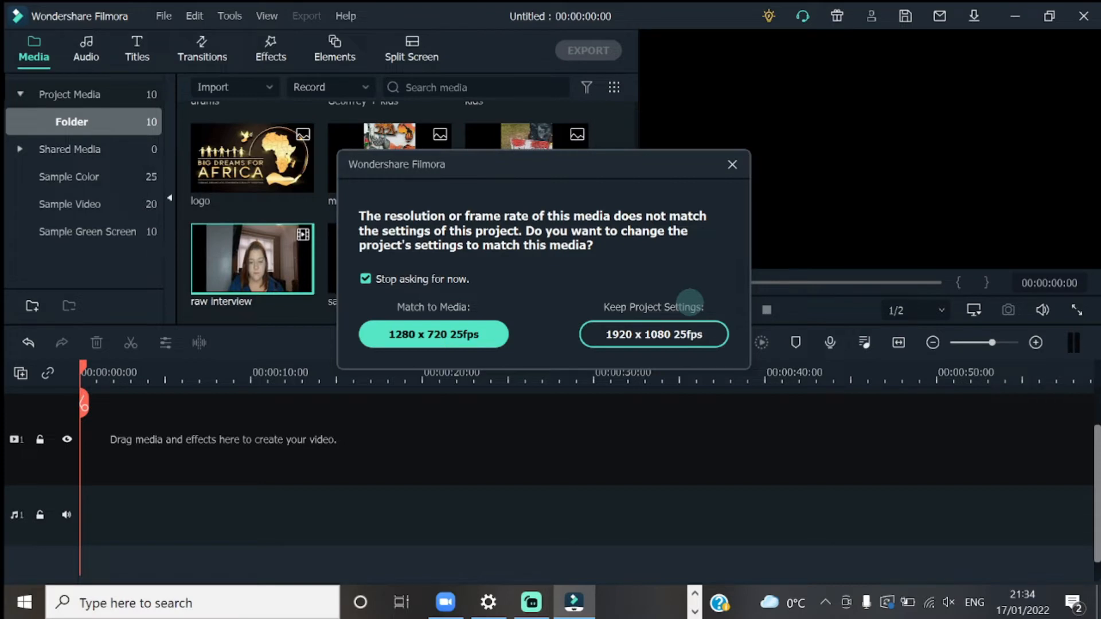
click(671, 334)
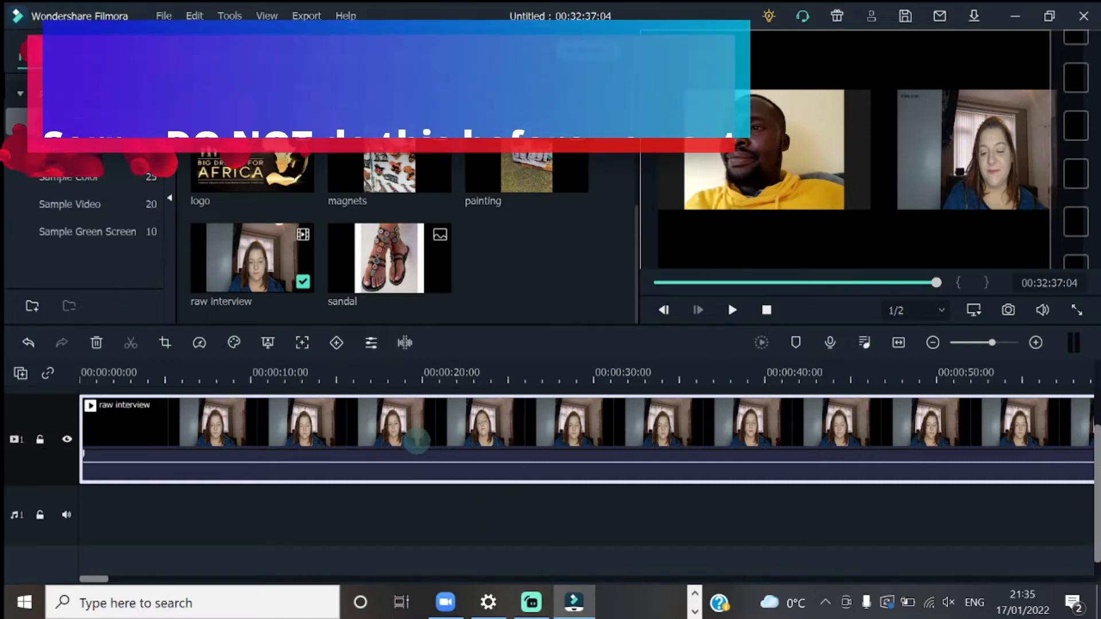
Detach the audio from the raw interview clip on the timeline
right_click(417, 441)
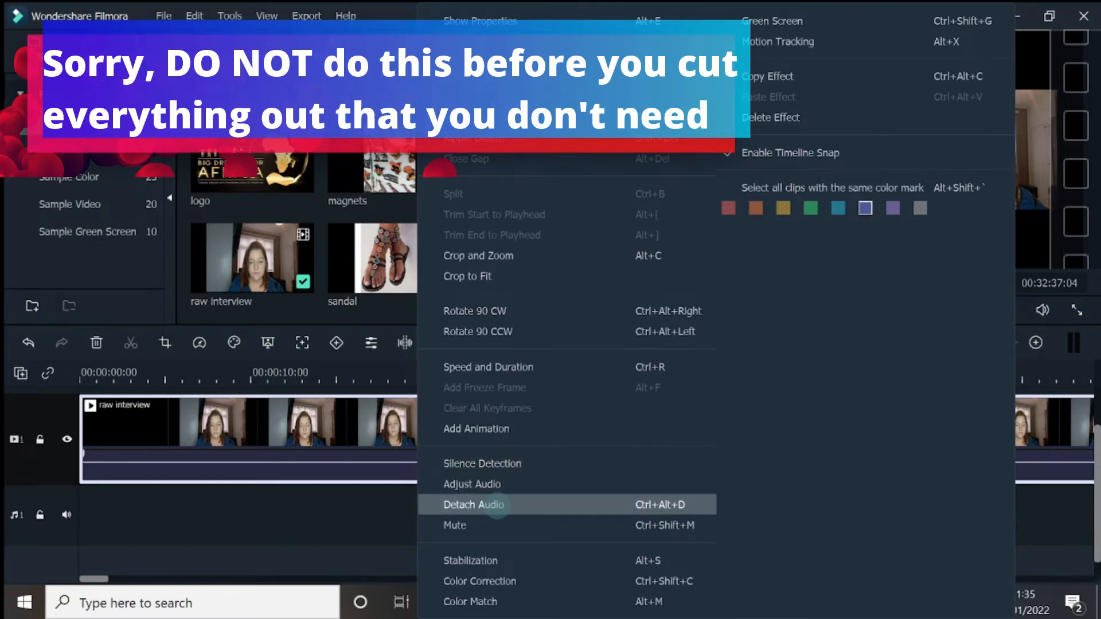
click(497, 505)
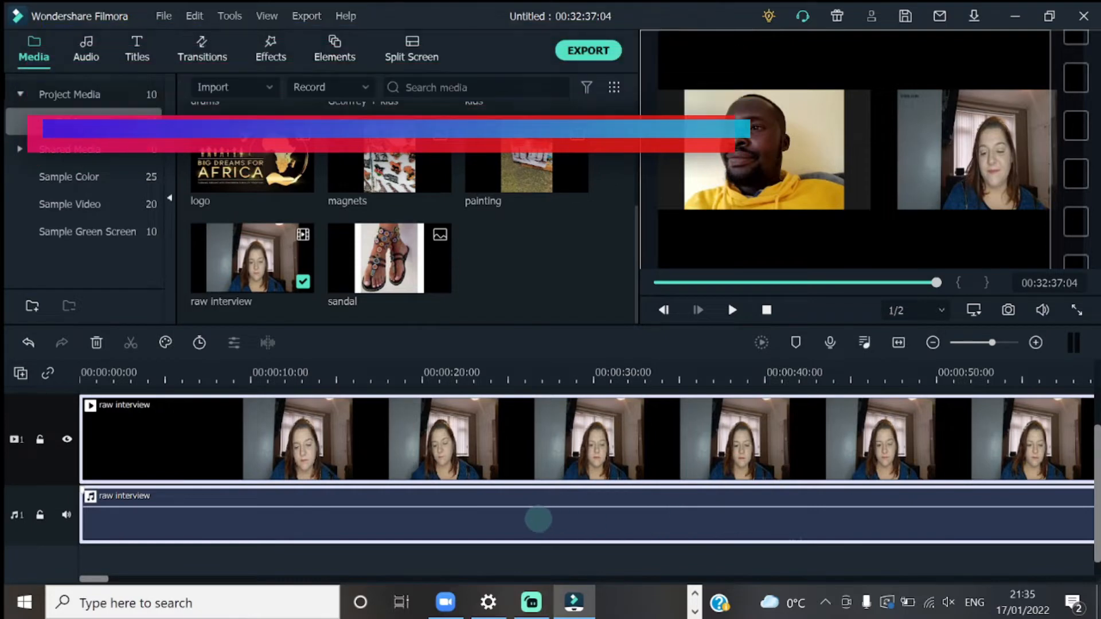
mouse_move(551, 510)
mouse_down()
mouse_move(556, 482)
mouse_move(555, 509)
mouse_up()
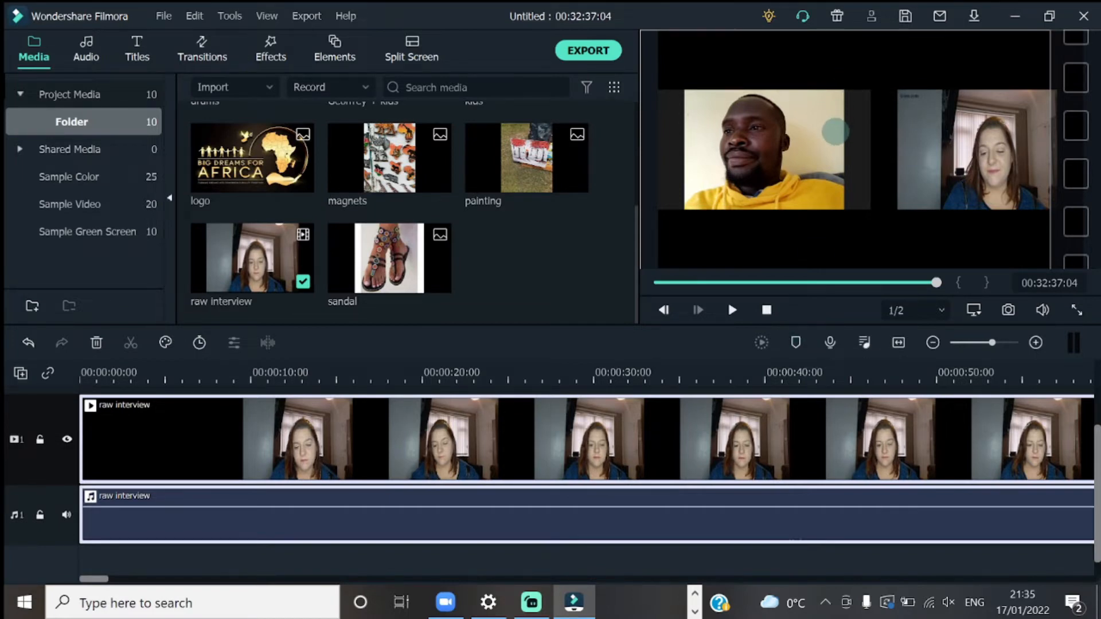
Split only the raw interview video clip at 00:01:58:10 and delete the part before the cut
click(835, 131)
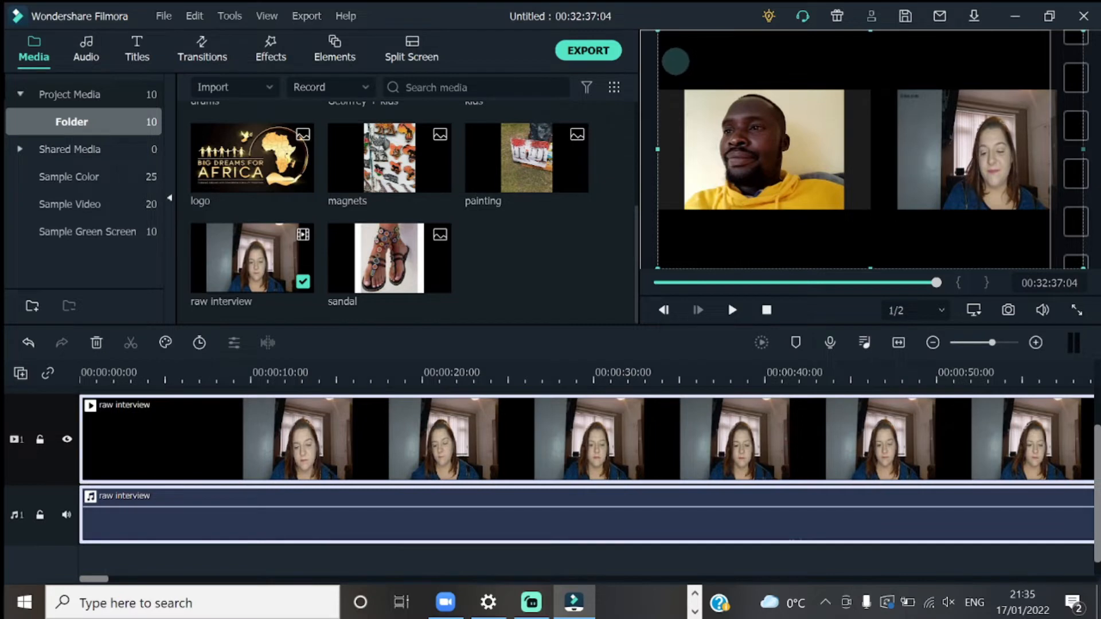
mouse_move(889, 127)
mouse_down()
mouse_move(860, 150)
mouse_move(870, 137)
mouse_move(818, 140)
mouse_move(919, 146)
mouse_move(877, 136)
mouse_move(886, 138)
mouse_move(883, 129)
mouse_up()
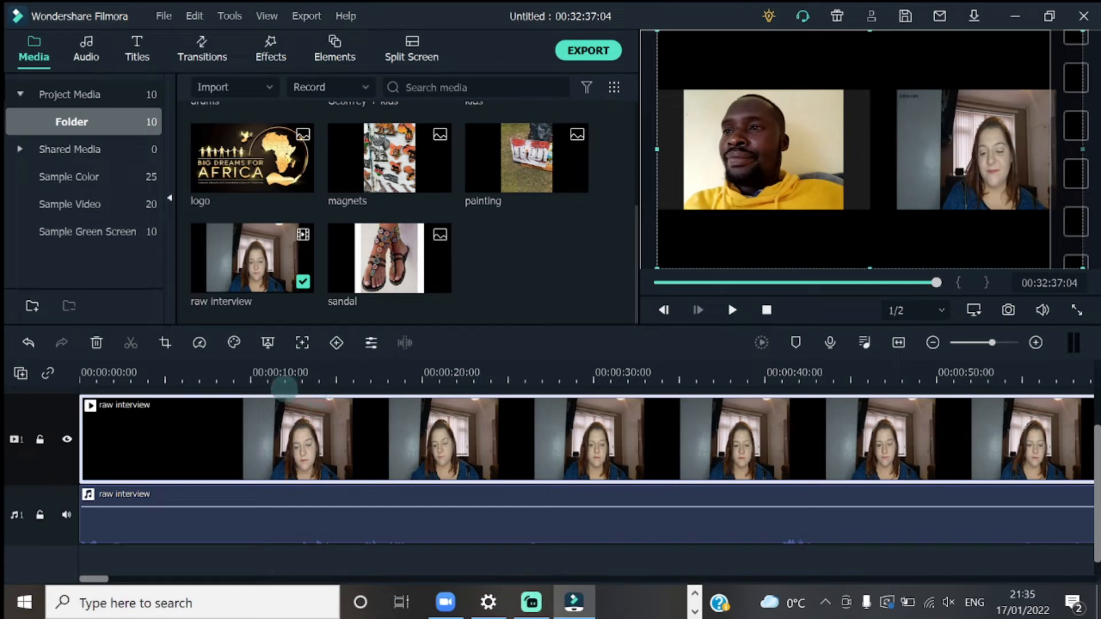
mouse_move(267, 505)
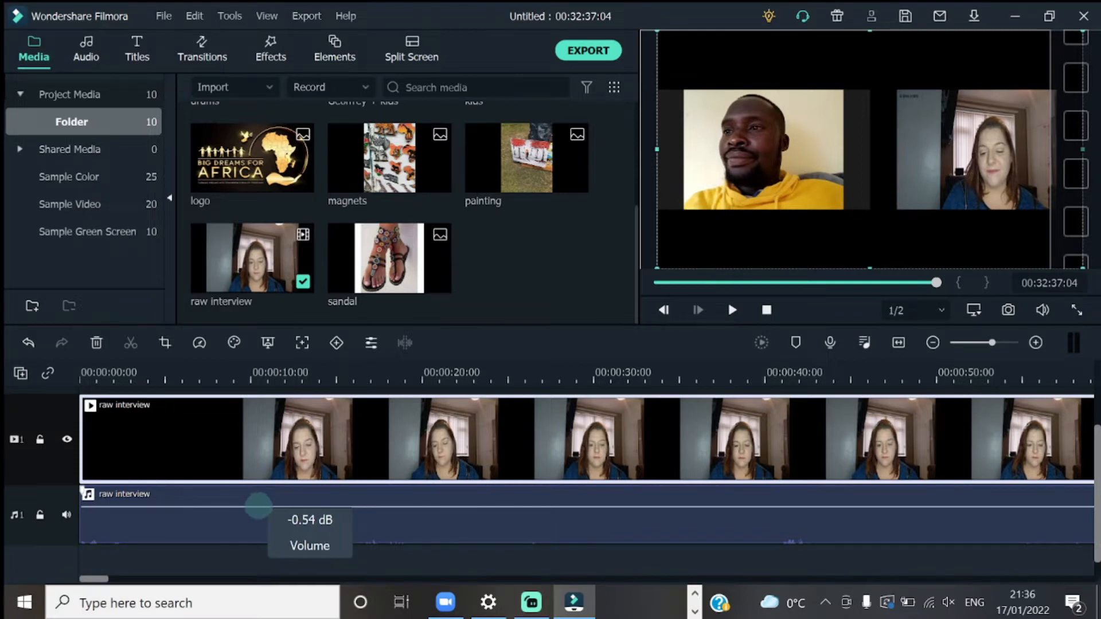
click(240, 376)
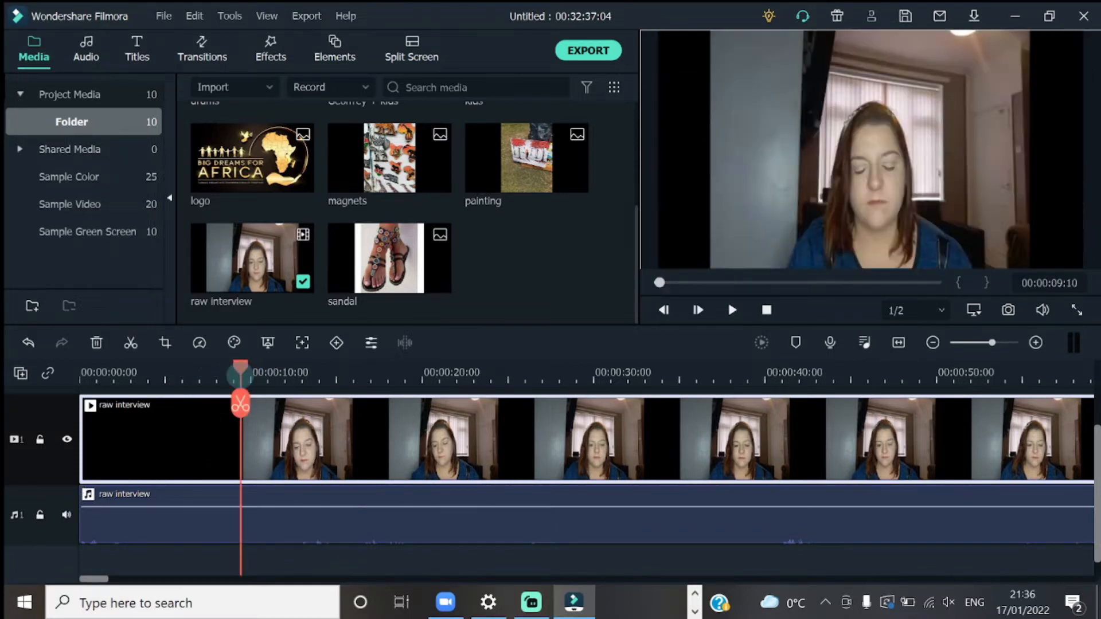
drag(240, 373, 918, 370)
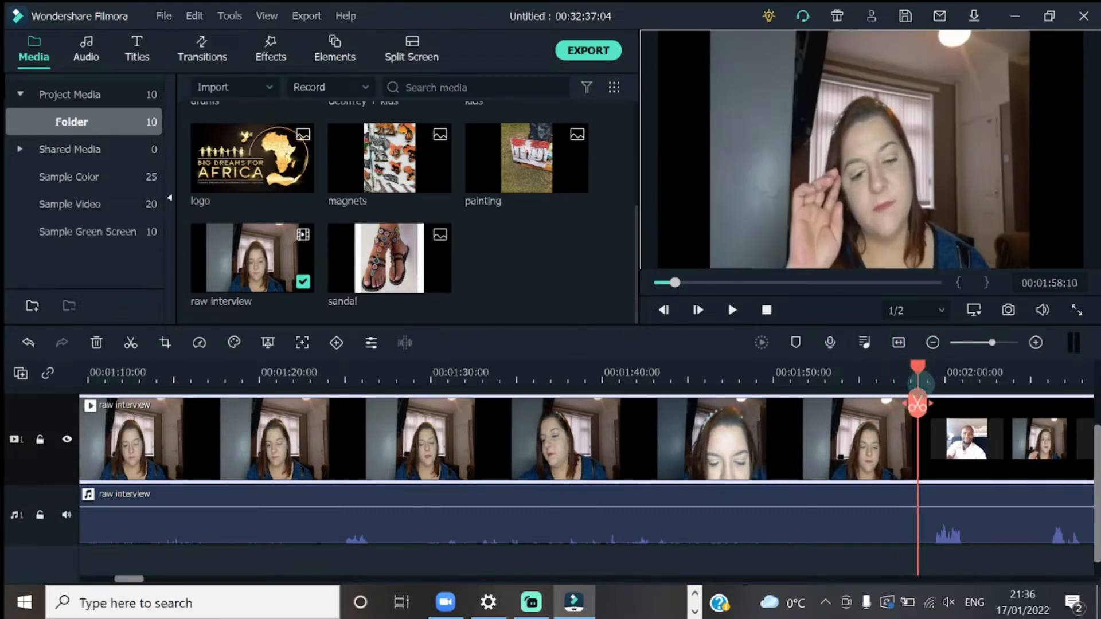
click(917, 404)
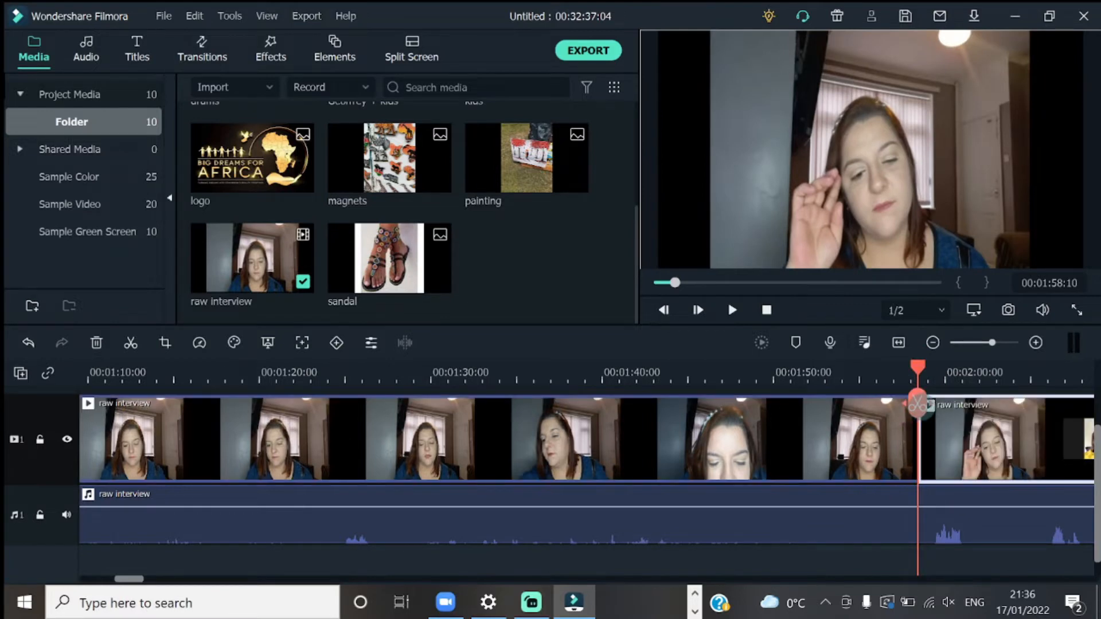
click(768, 450)
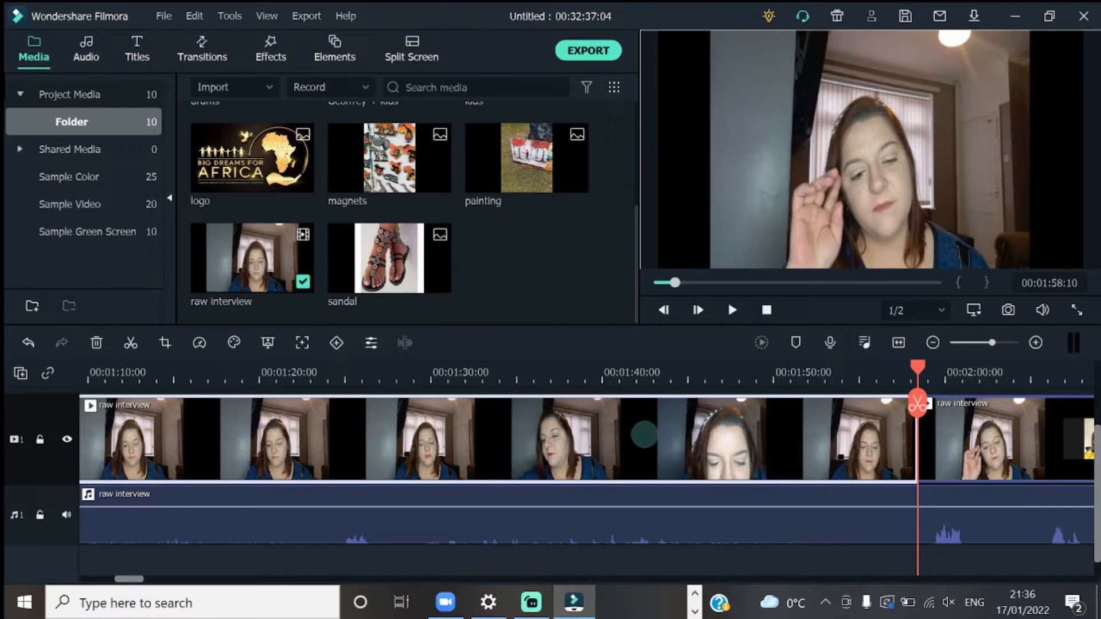
key(Delete)
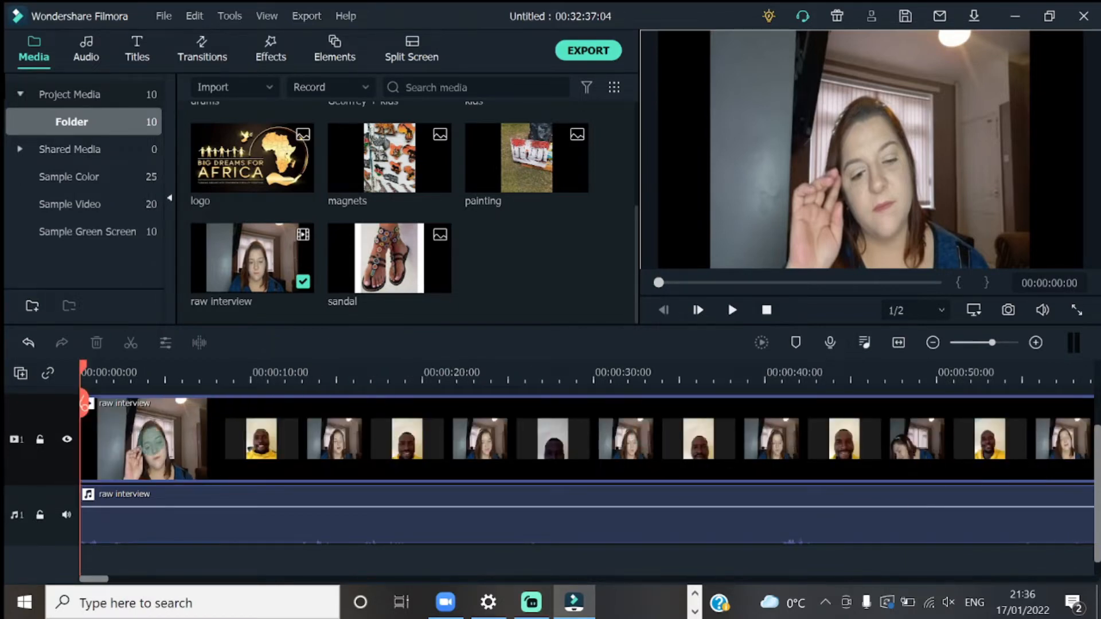
click(141, 441)
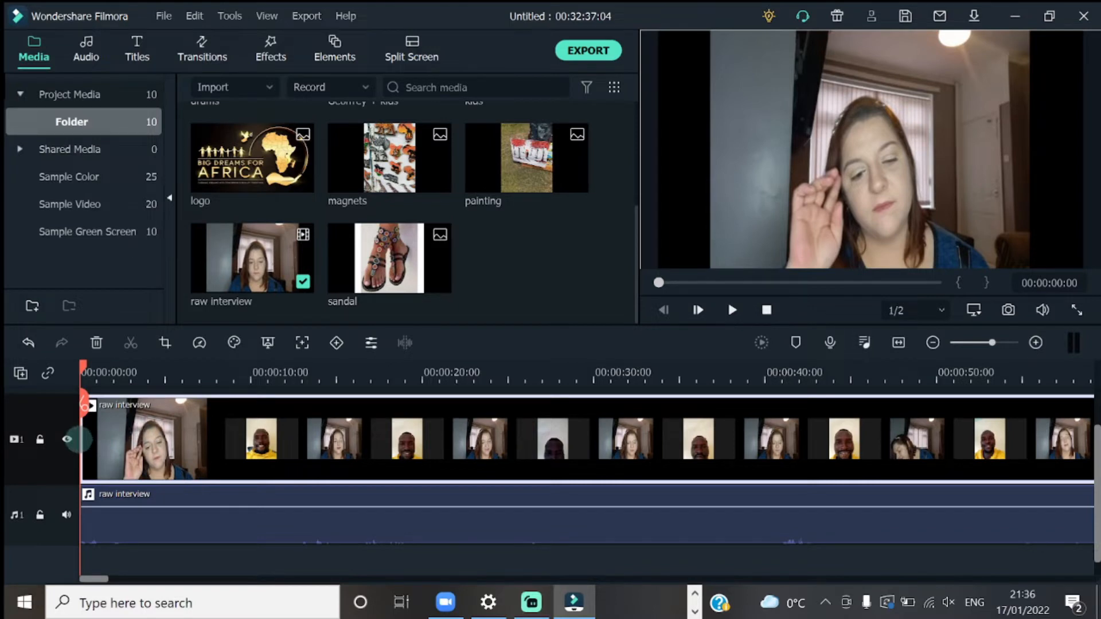
click(79, 440)
click(79, 439)
mouse_move(79, 439)
mouse_down()
mouse_move(144, 439)
mouse_move(84, 439)
mouse_up()
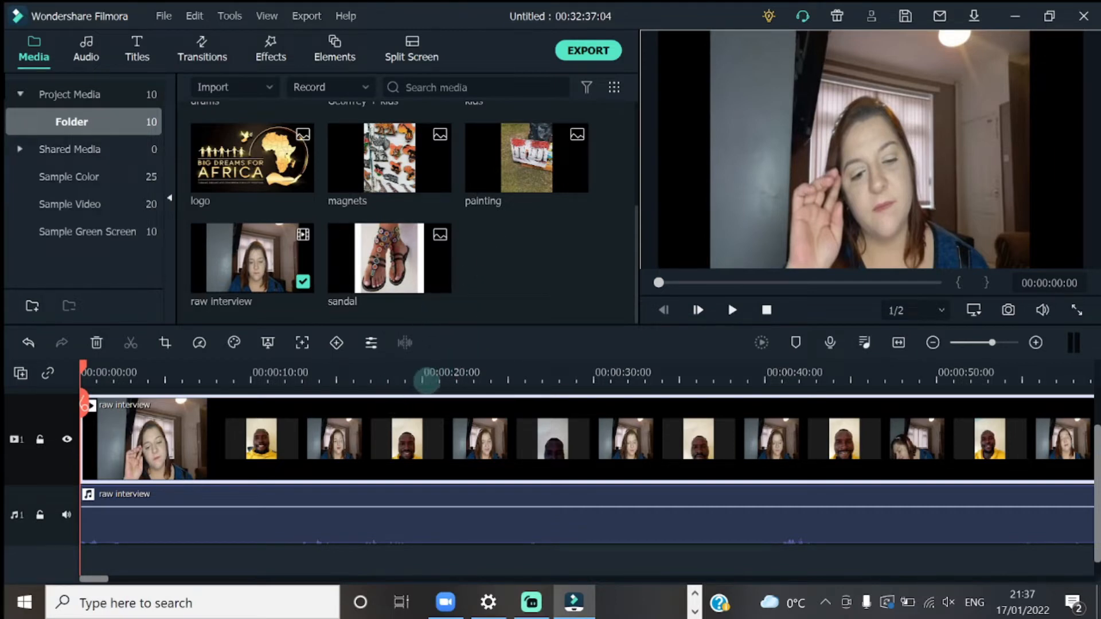
Split only the raw interview video clip at 00:00:18:17 and insert the sandal image at the cut
click(400, 376)
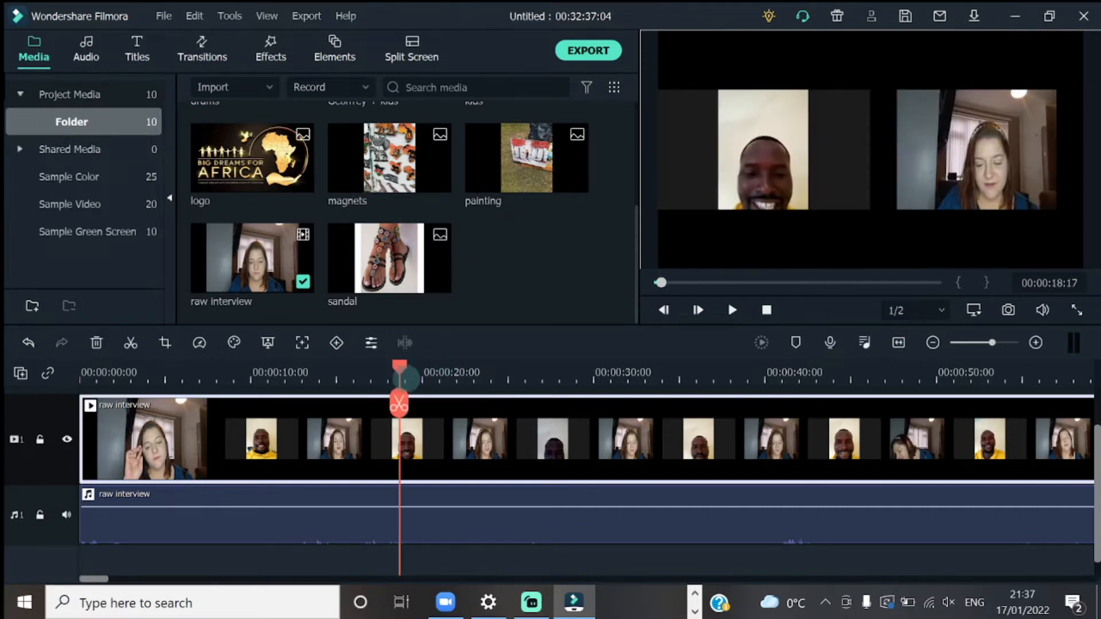
click(399, 401)
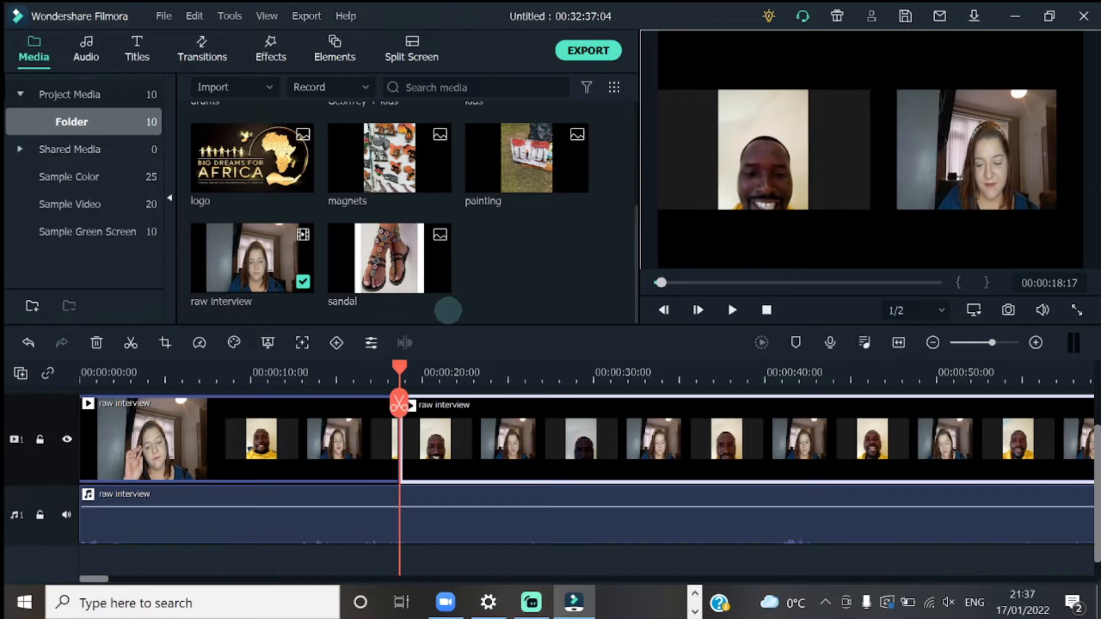
mouse_move(442, 283)
drag(440, 283, 407, 439)
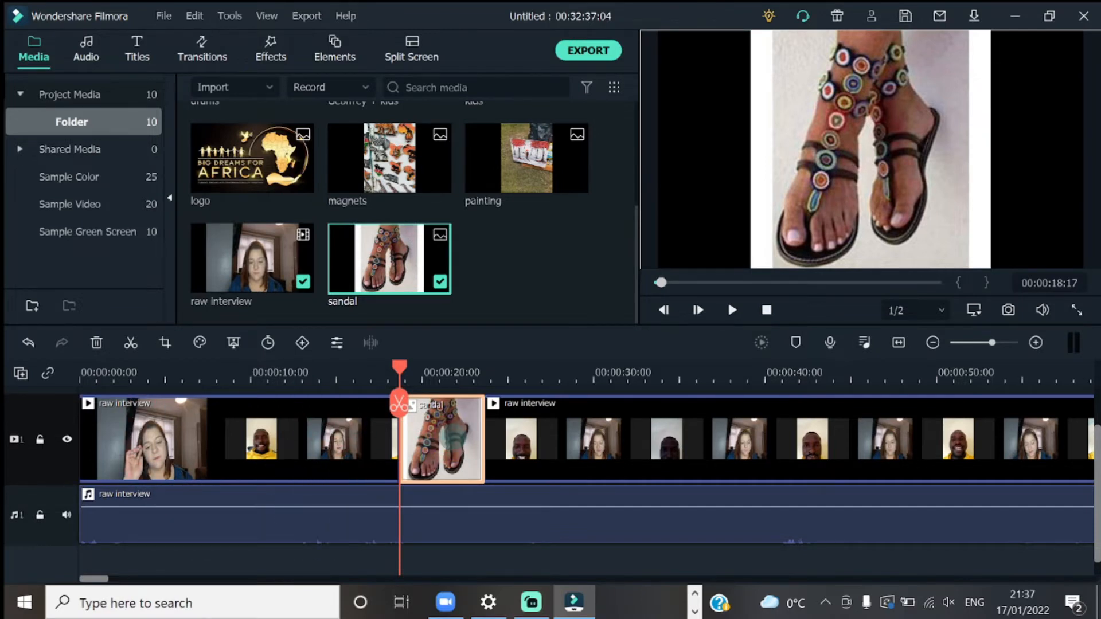
Delete the sandal image from the timeline, and undo the deletion, the image insertion and the clip split
click(533, 434)
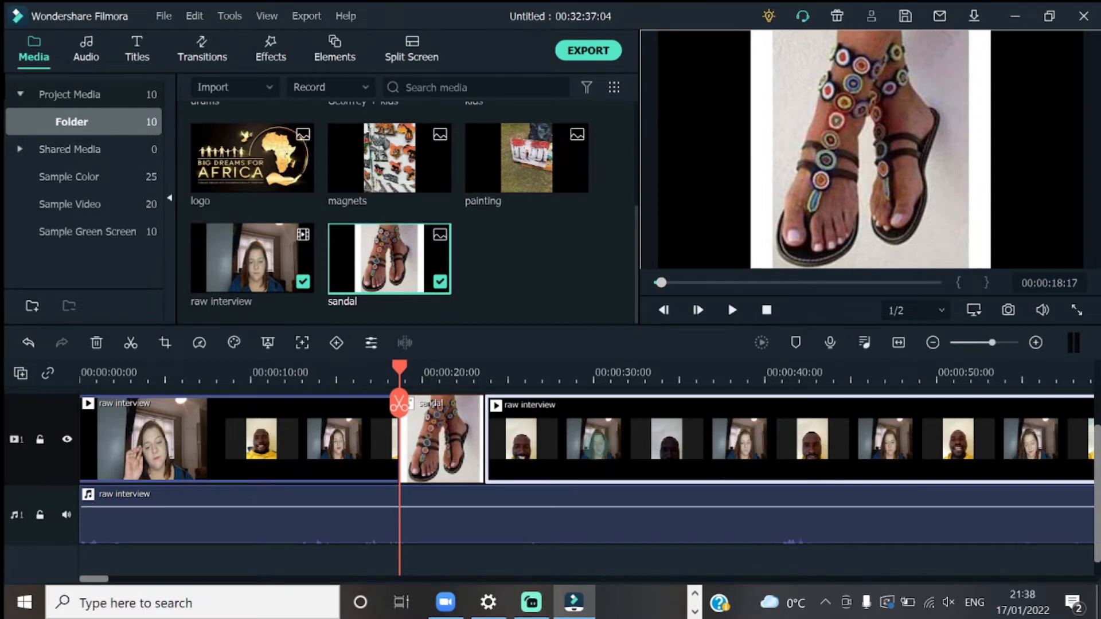
click(442, 436)
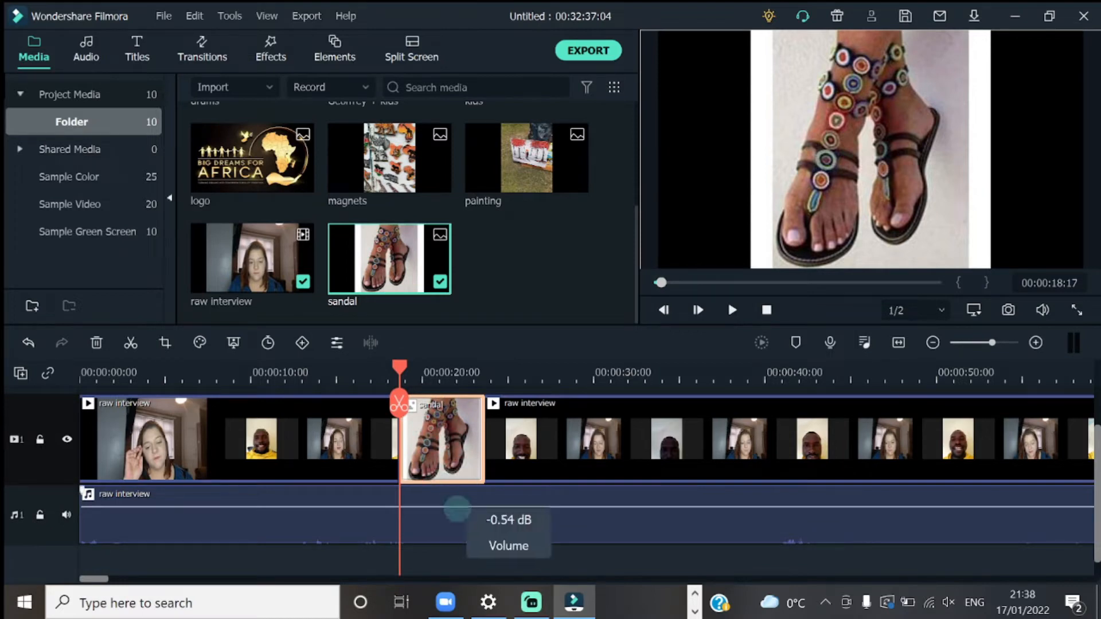
key(Delete)
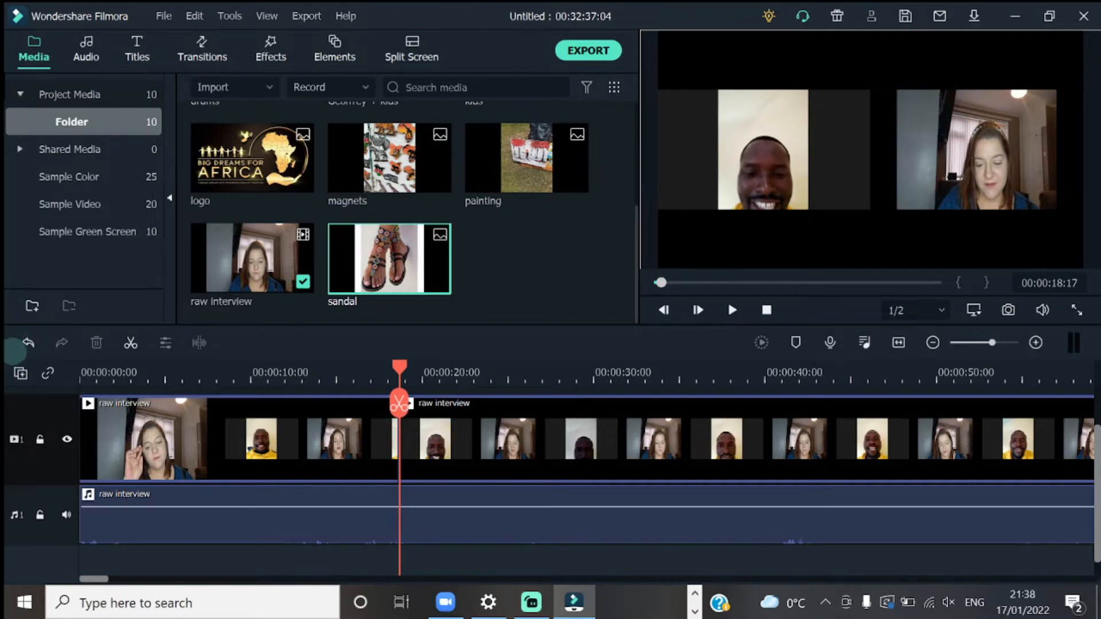
click(27, 342)
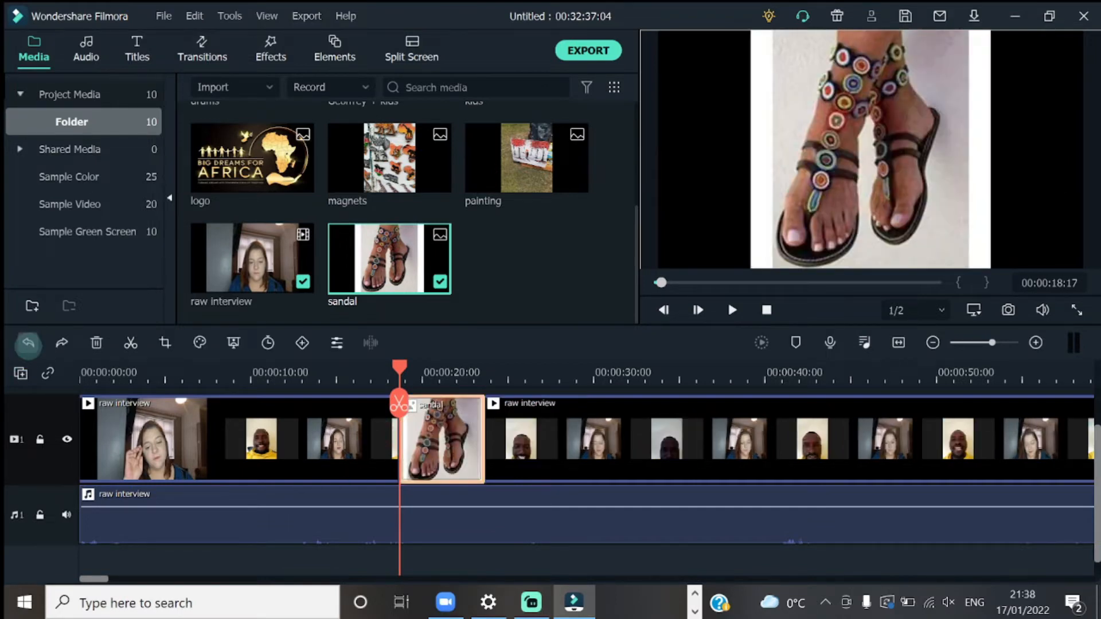
click(28, 343)
click(27, 343)
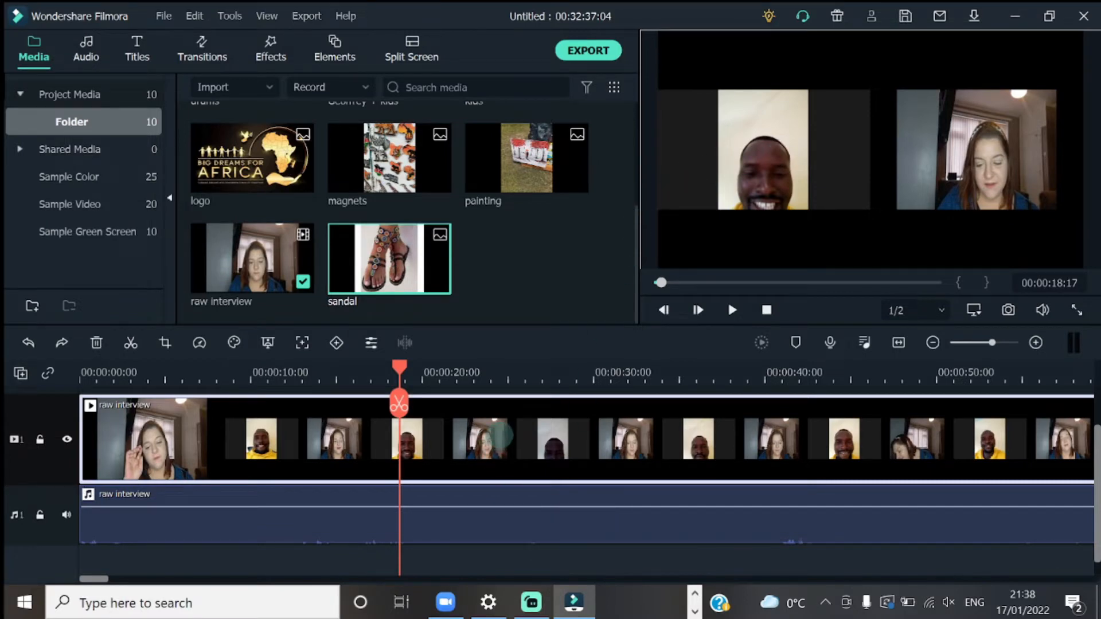
Open the raw interview video clip's color settings and examine the White Balance and Color Enhancement options
double_click(793, 142)
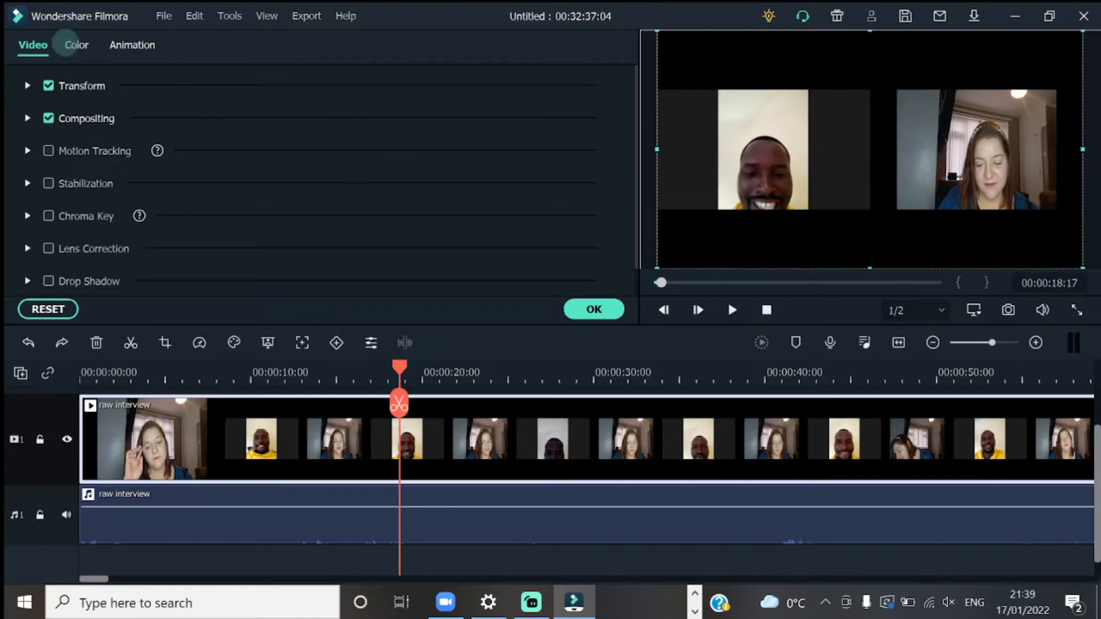
click(74, 43)
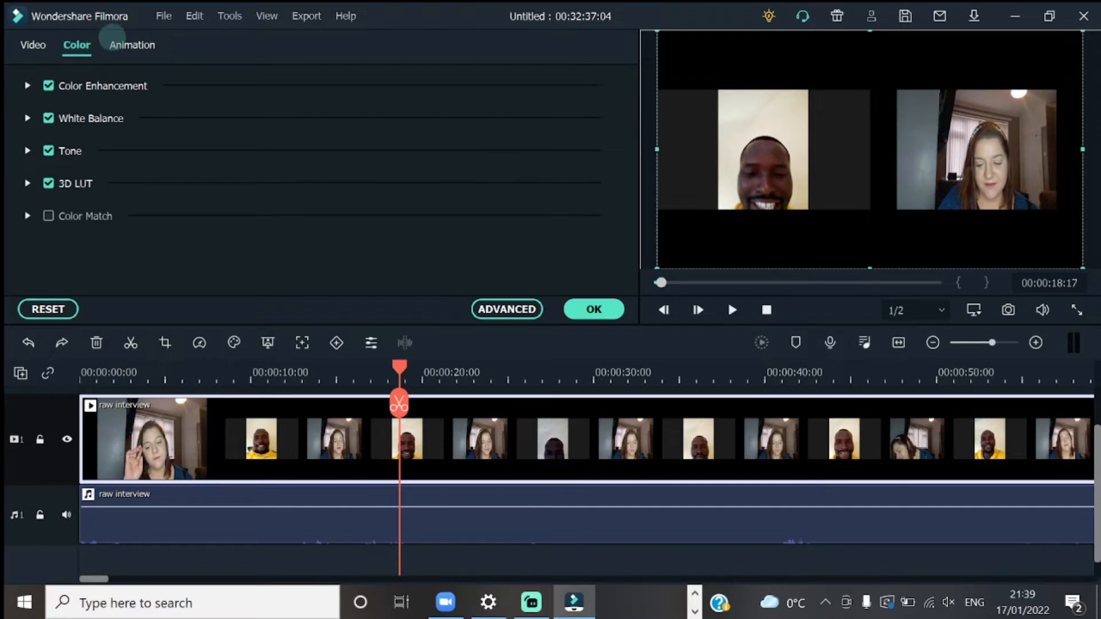
click(28, 118)
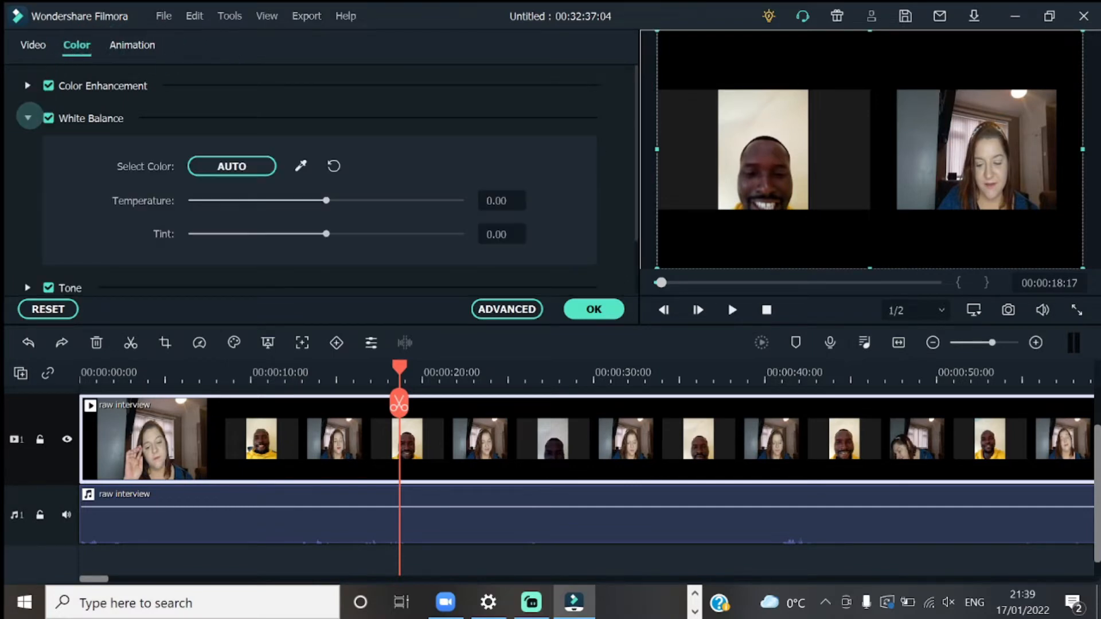
click(27, 86)
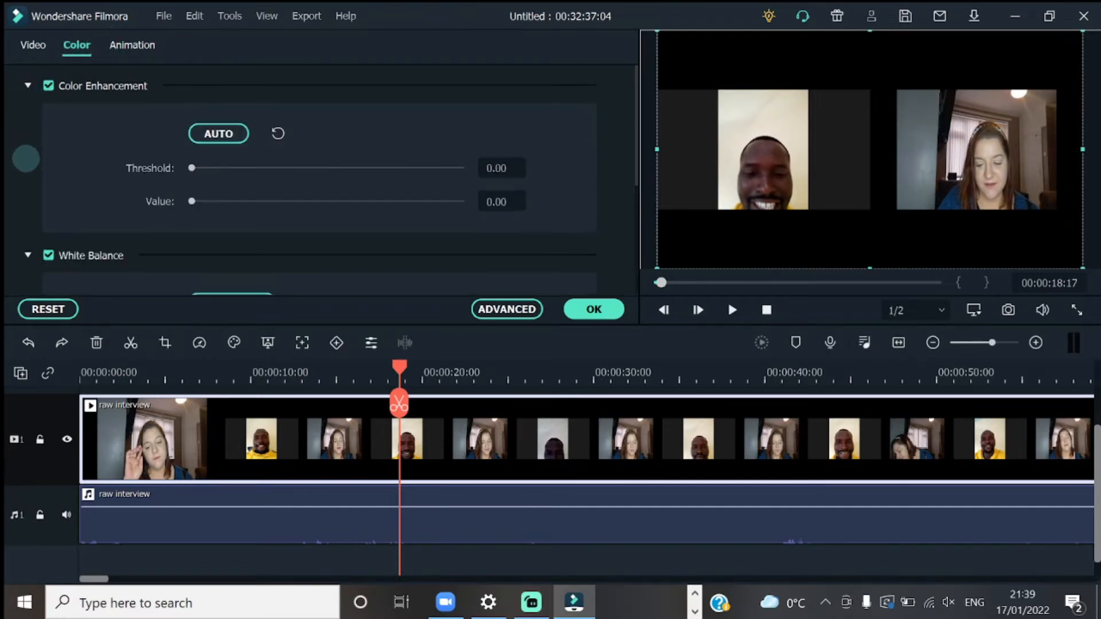
scroll(25, 155, down, 4)
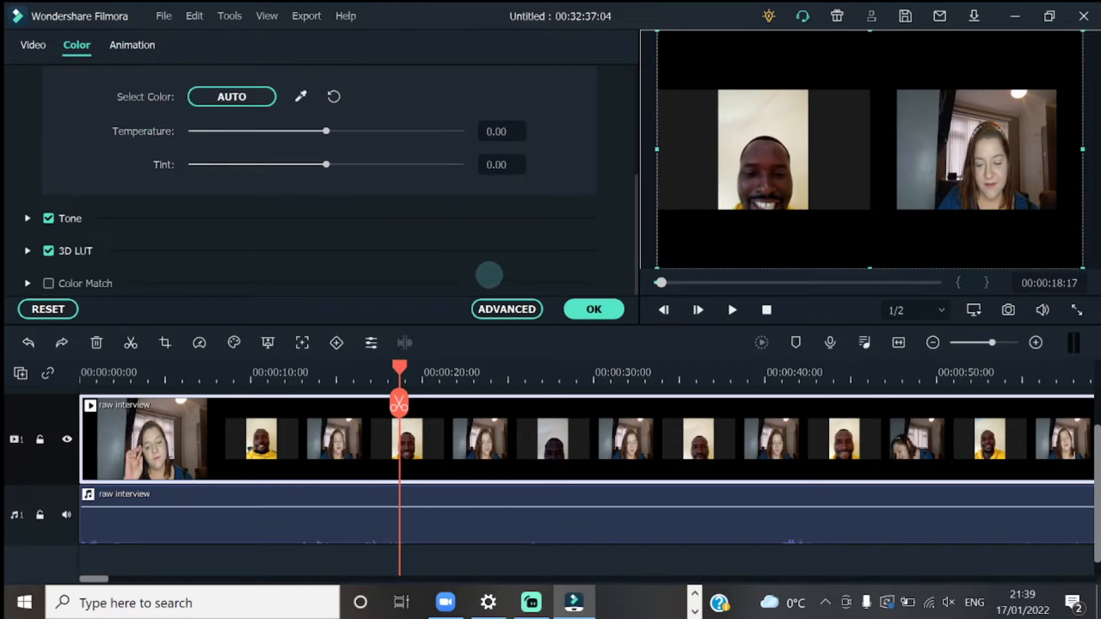
Browse the Advanced Color Correction presets for the raw interview clip and try the Boost Color preset
click(507, 309)
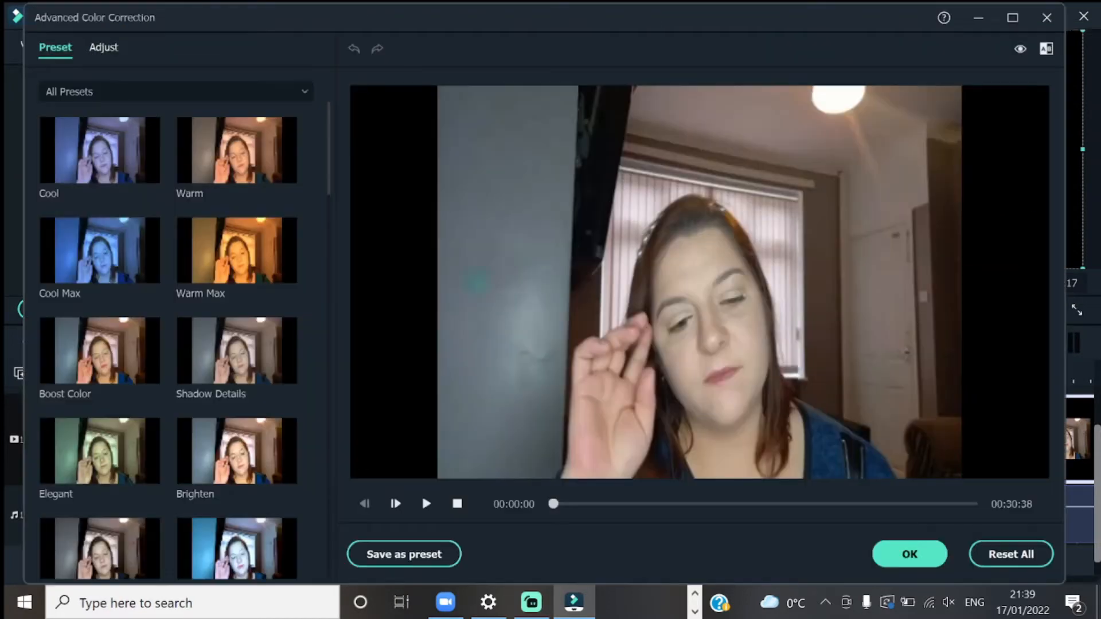
scroll(168, 415, down, 15)
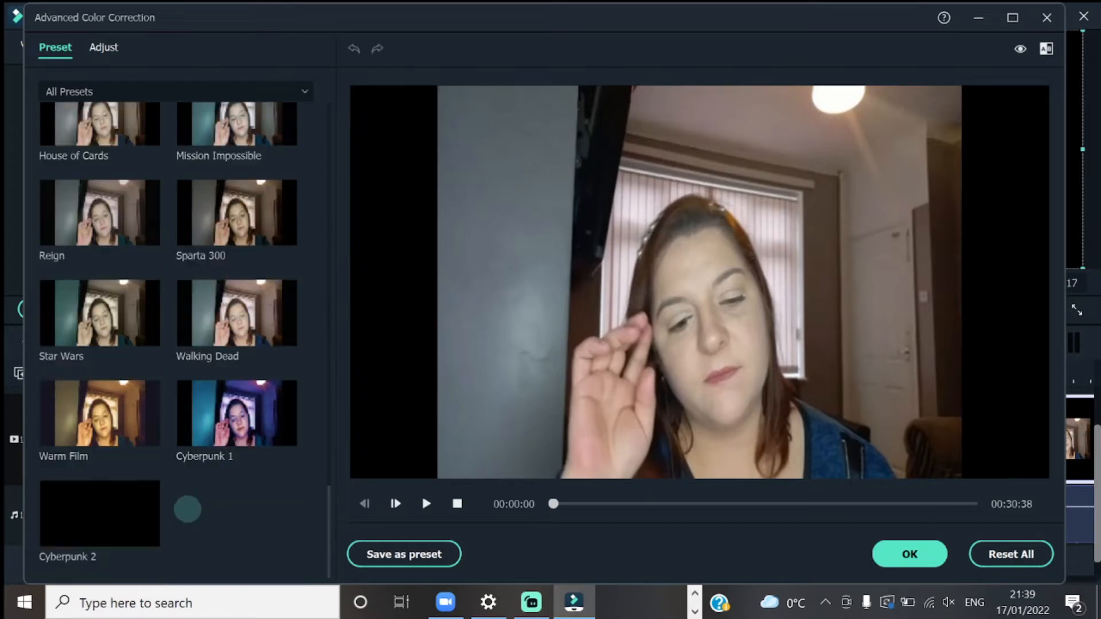
scroll(179, 479, up, 3)
scroll(177, 459, up, 10)
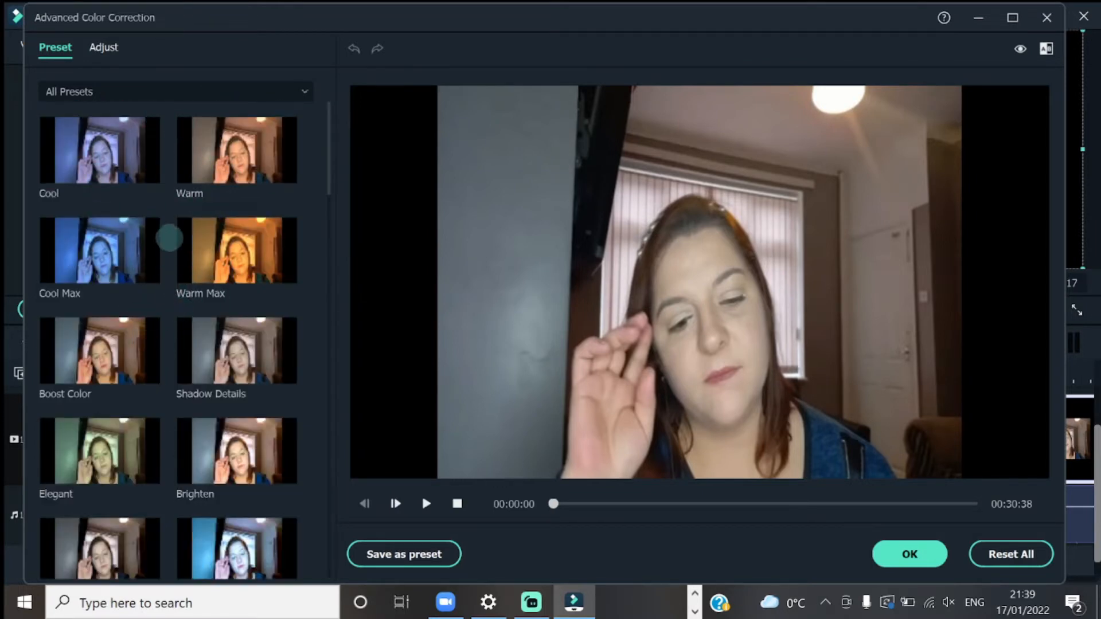
click(86, 358)
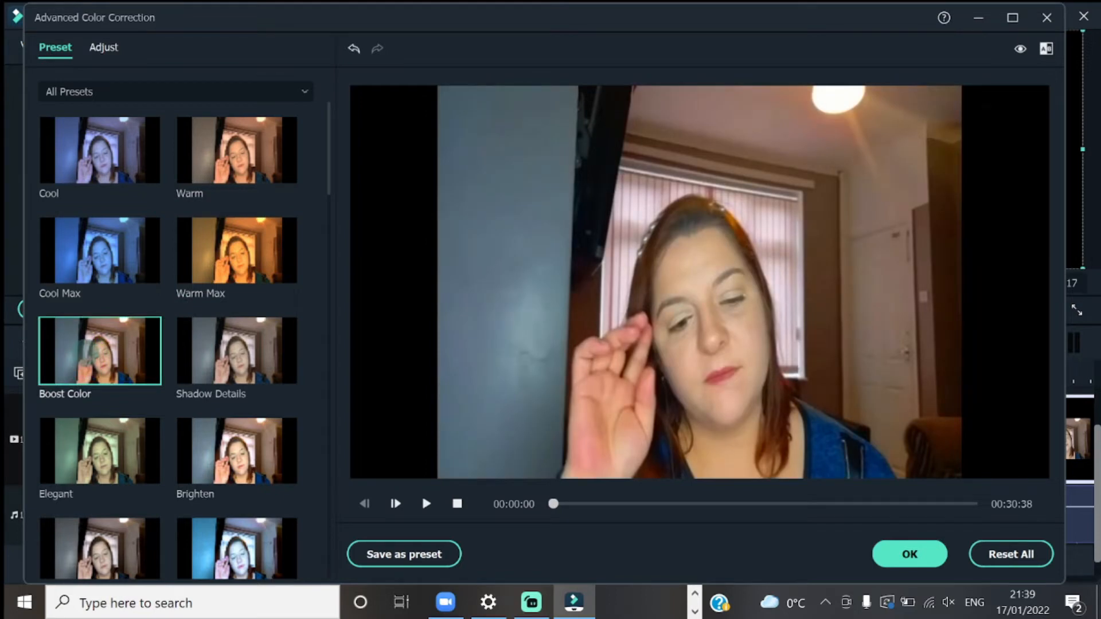
Try a white balance temperature of -1.12 and tint of 1.22, and close Advanced Color Correction without applying
click(103, 47)
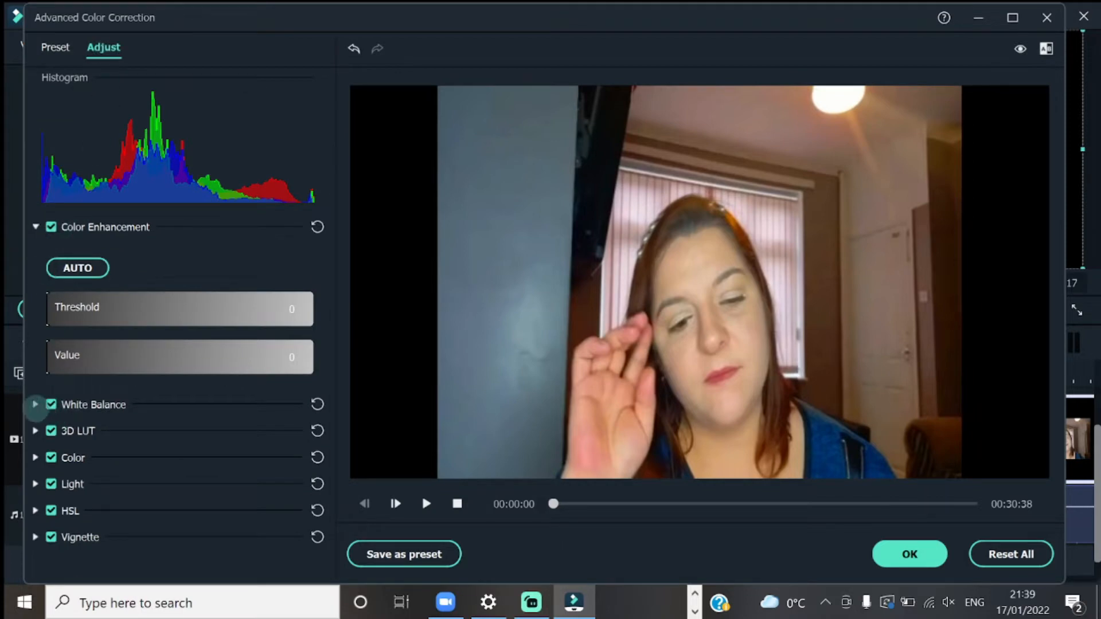
click(35, 405)
drag(174, 447, 143, 446)
drag(172, 492, 206, 491)
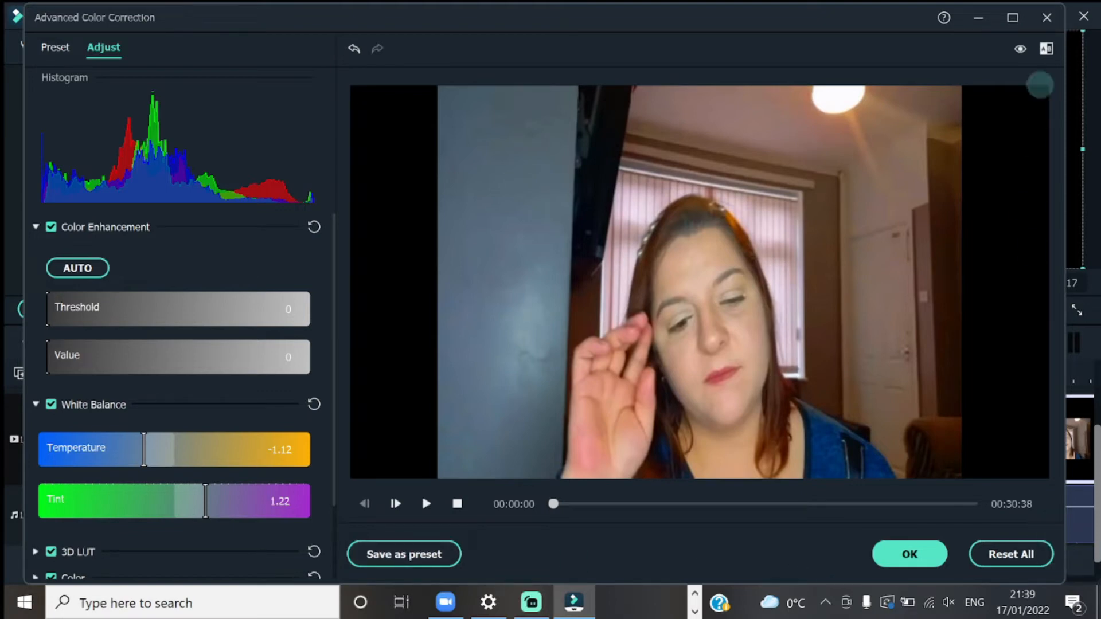
click(1047, 17)
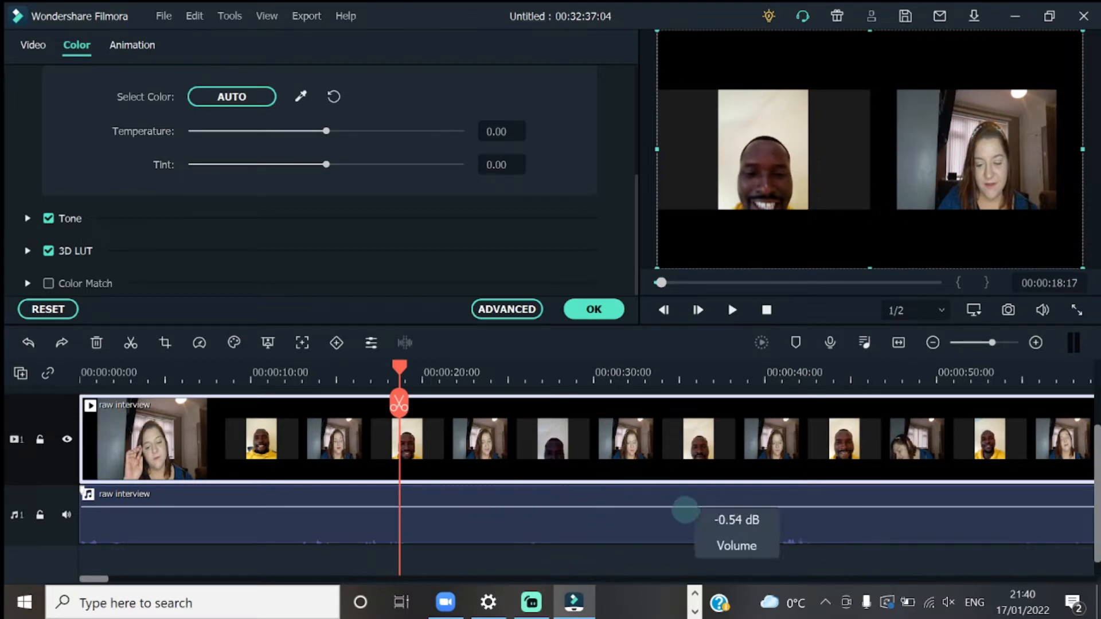
Lower the detached raw interview audio's volume to about -93.57 dB on the timeline and raise it again
click(686, 509)
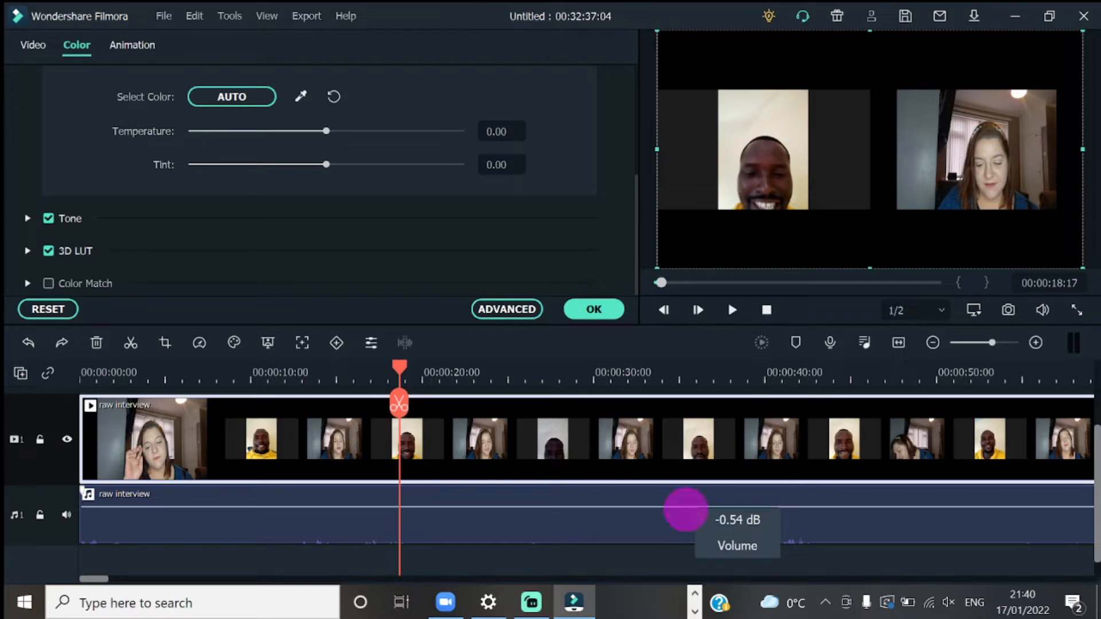
drag(686, 509, 682, 543)
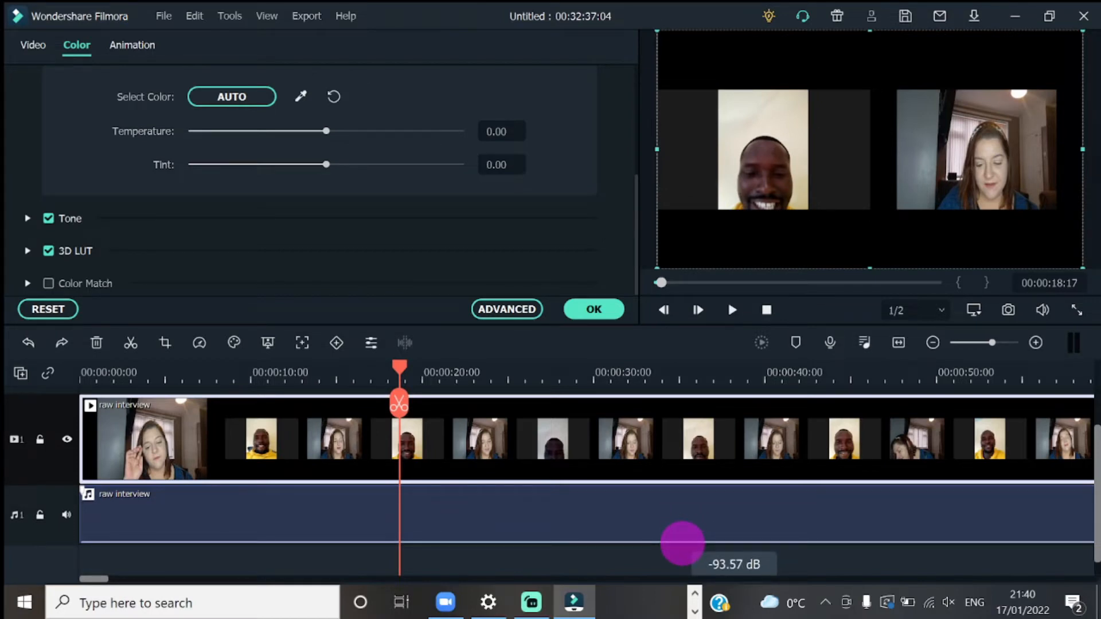
drag(682, 543, 681, 485)
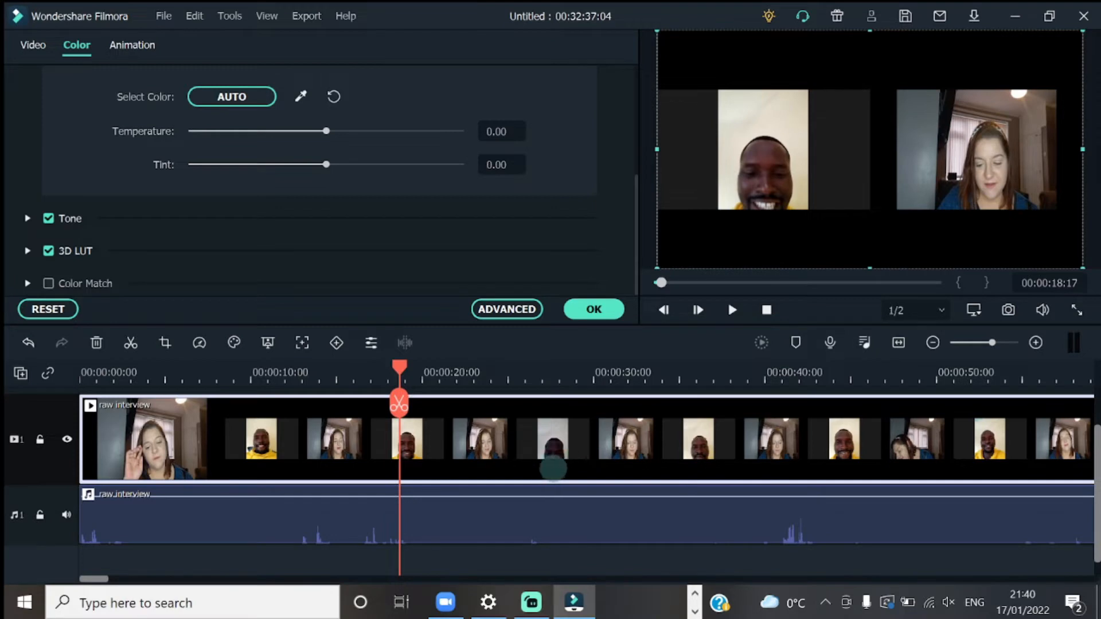
Open the raw interview audio clip's settings and lower its volume to about -18.96 dB
double_click(515, 536)
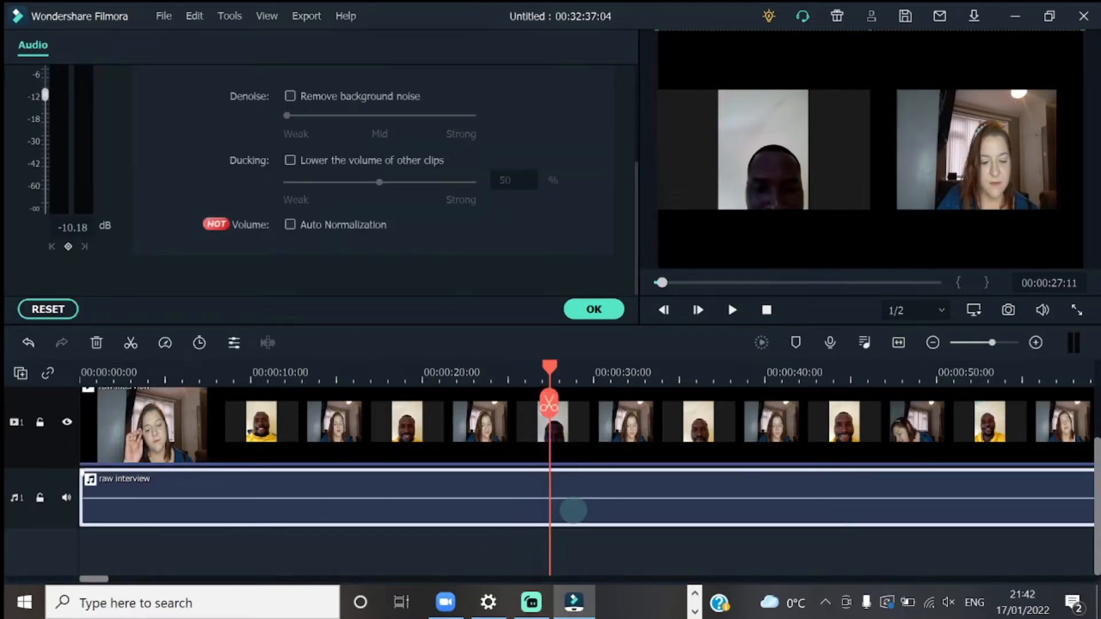
drag(568, 503, 568, 503)
scroll(453, 246, up, 3)
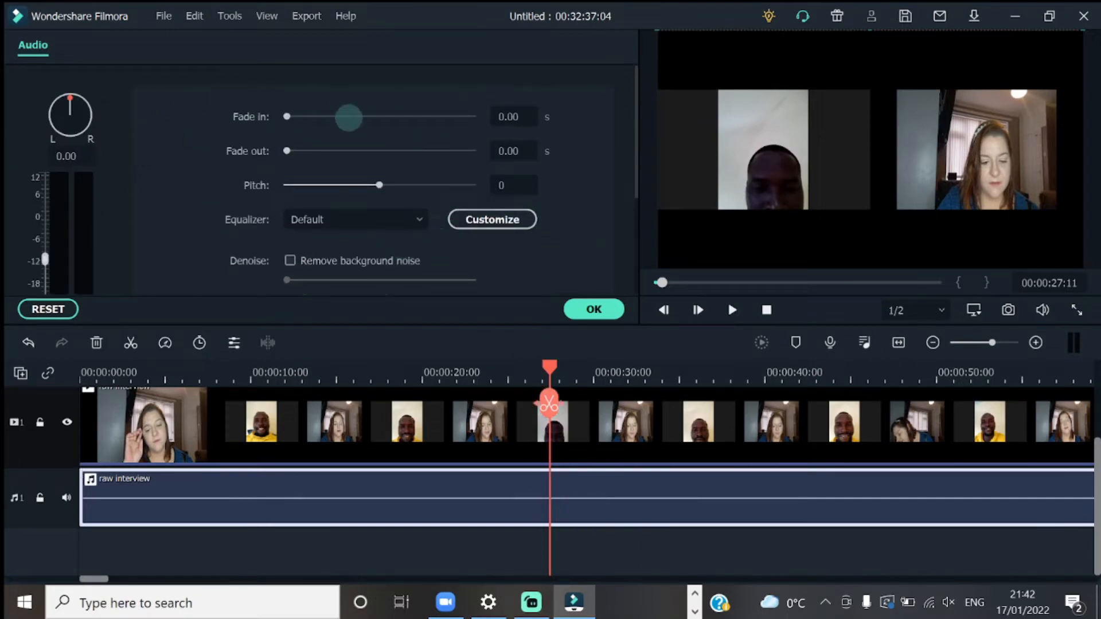
scroll(133, 169, down, 2)
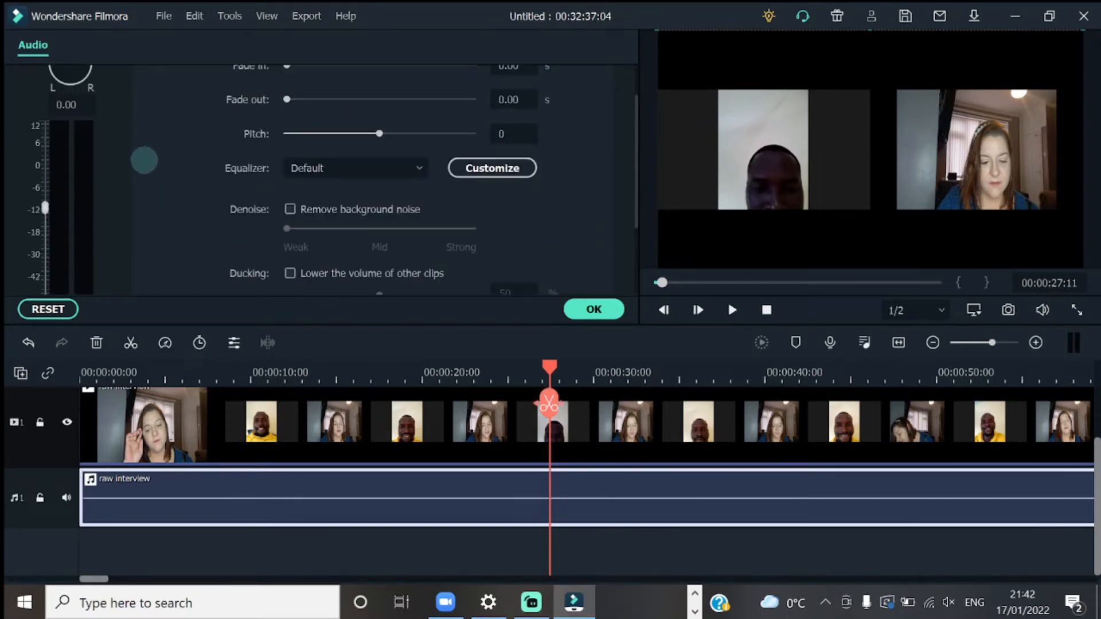
drag(44, 209, 40, 236)
scroll(541, 246, up, 2)
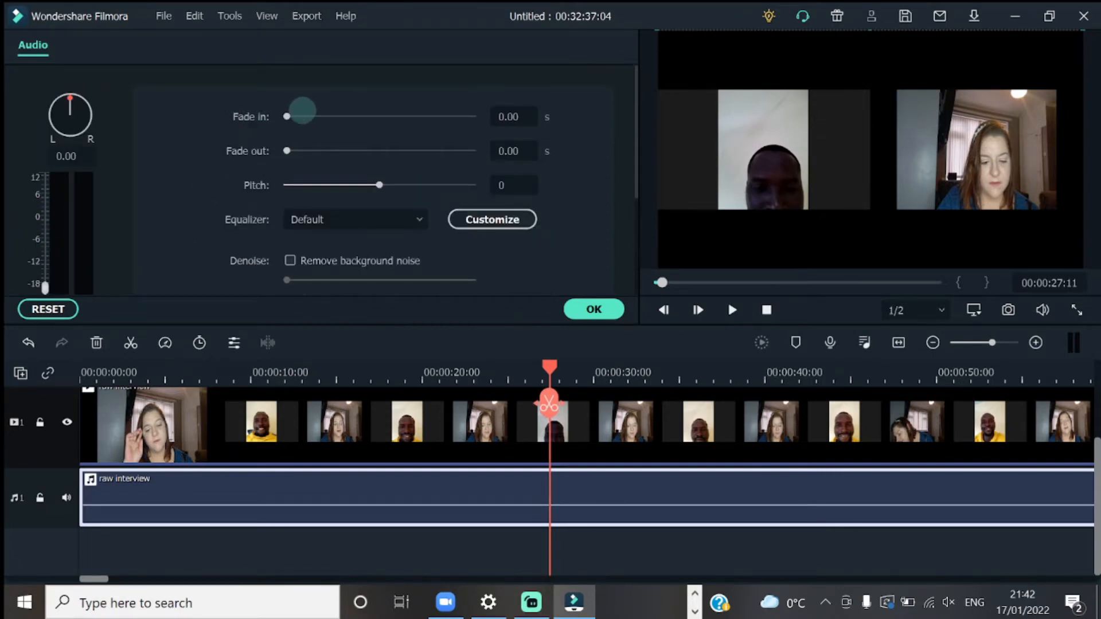
scroll(567, 191, down, 6)
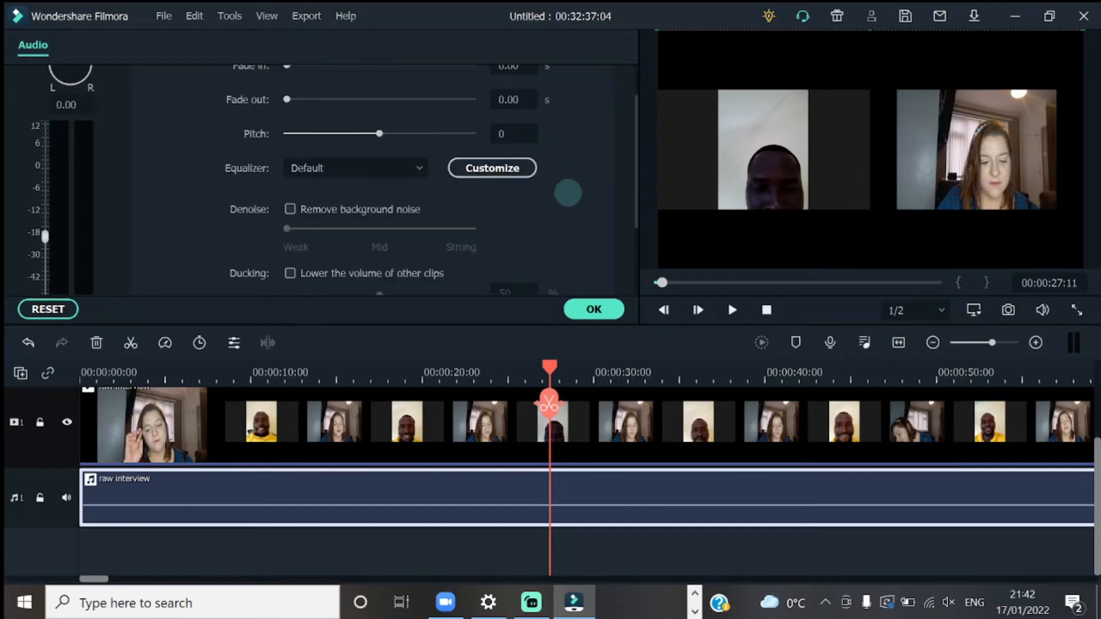
scroll(594, 148, down, 1)
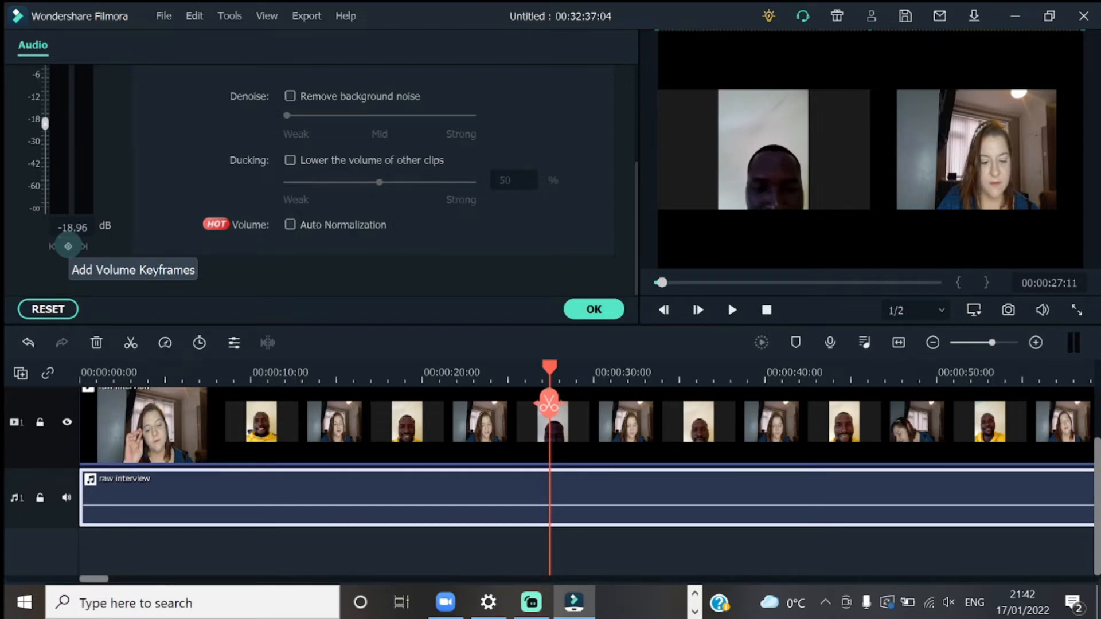
Add volume keyframes to the interview audio at 00:00:27:11 and 00:00:28:13, raising the second to about 2.25 dB
click(68, 246)
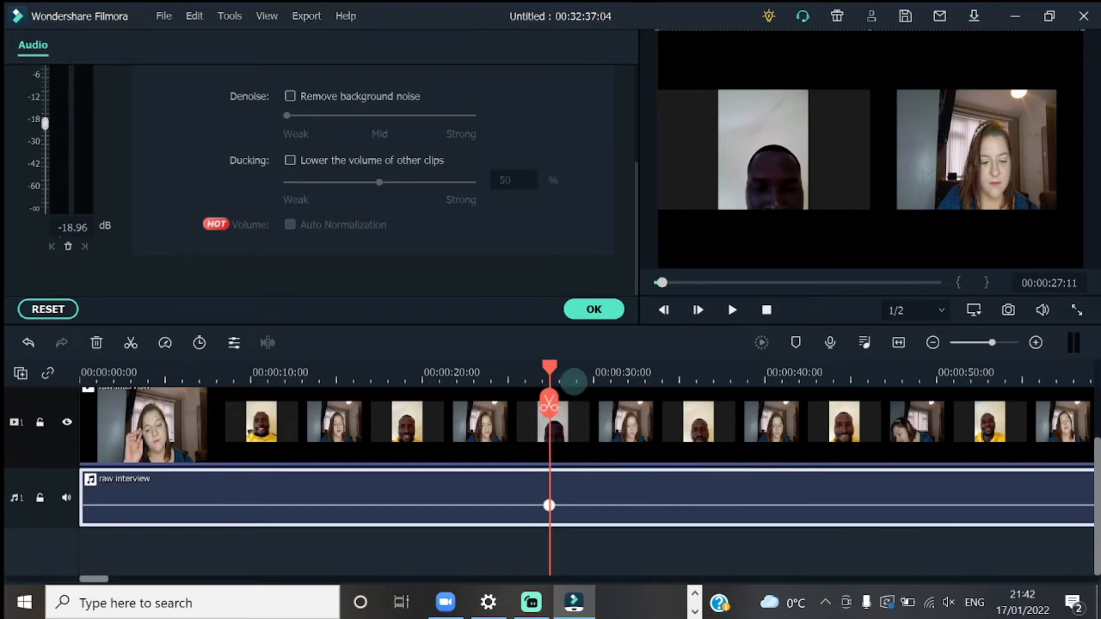
drag(573, 372, 568, 382)
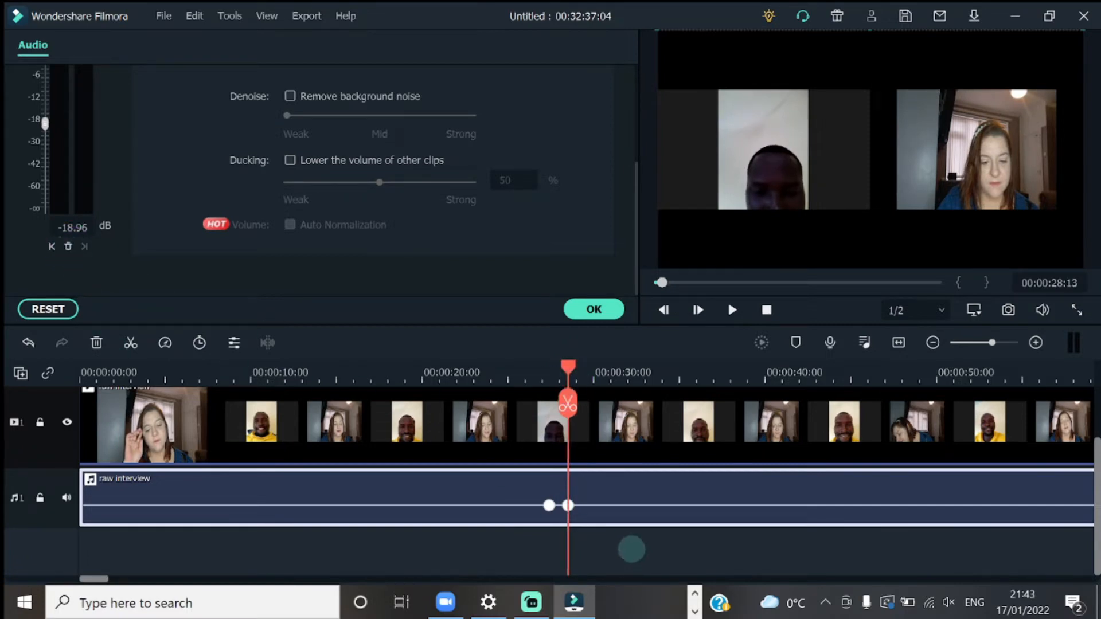
drag(606, 505, 606, 486)
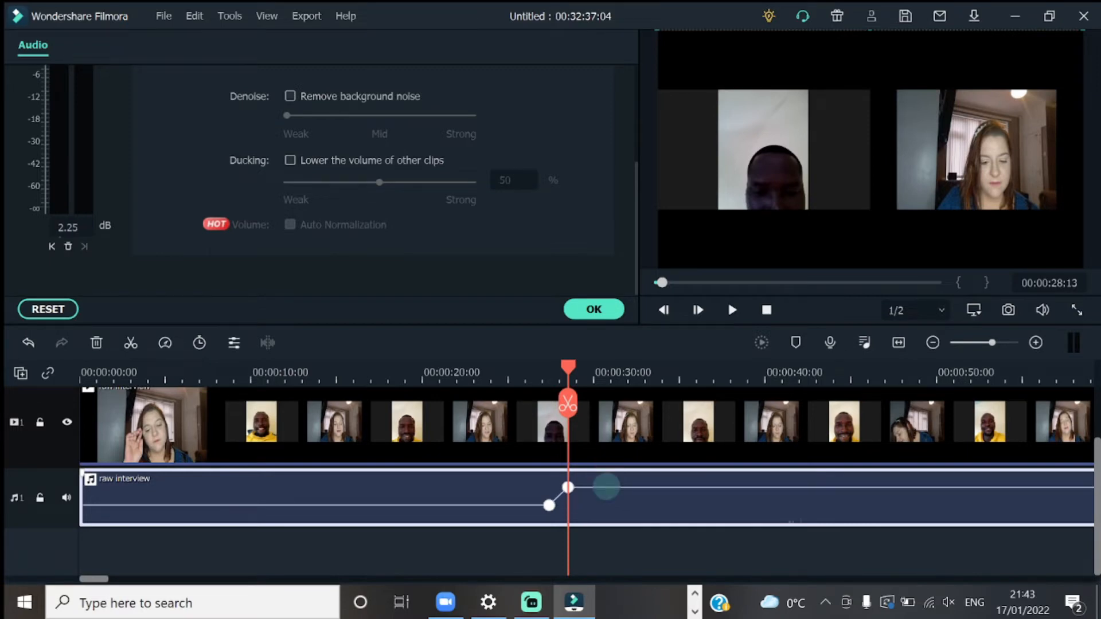
Add two more volume keyframes to the raw interview audio, at 00:00:39:00 and 00:00:40:13
click(747, 378)
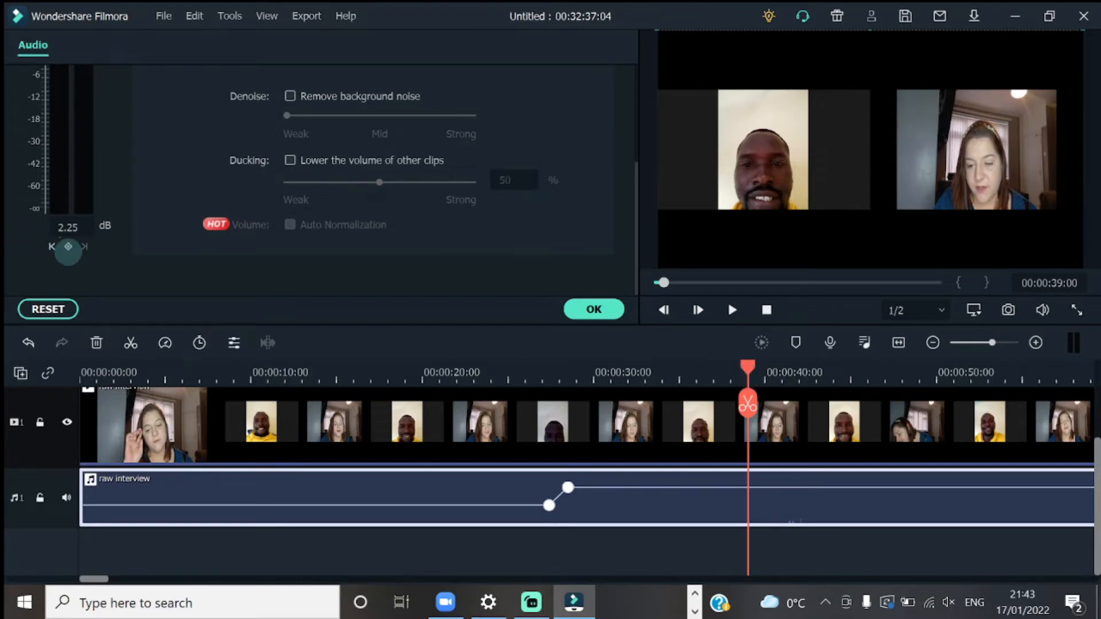
click(68, 246)
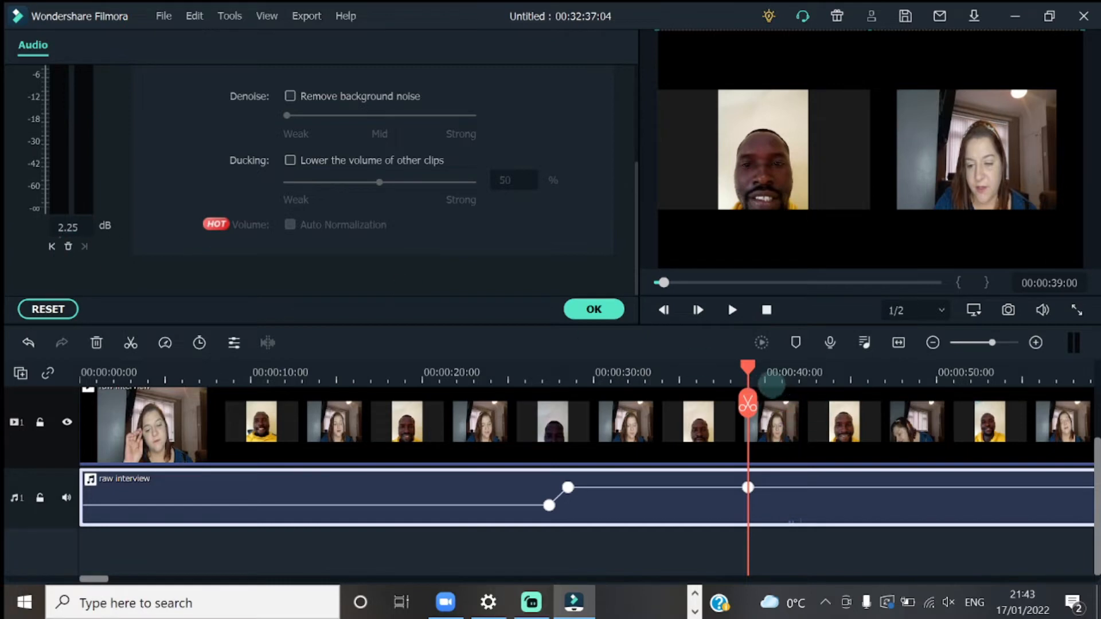
click(773, 375)
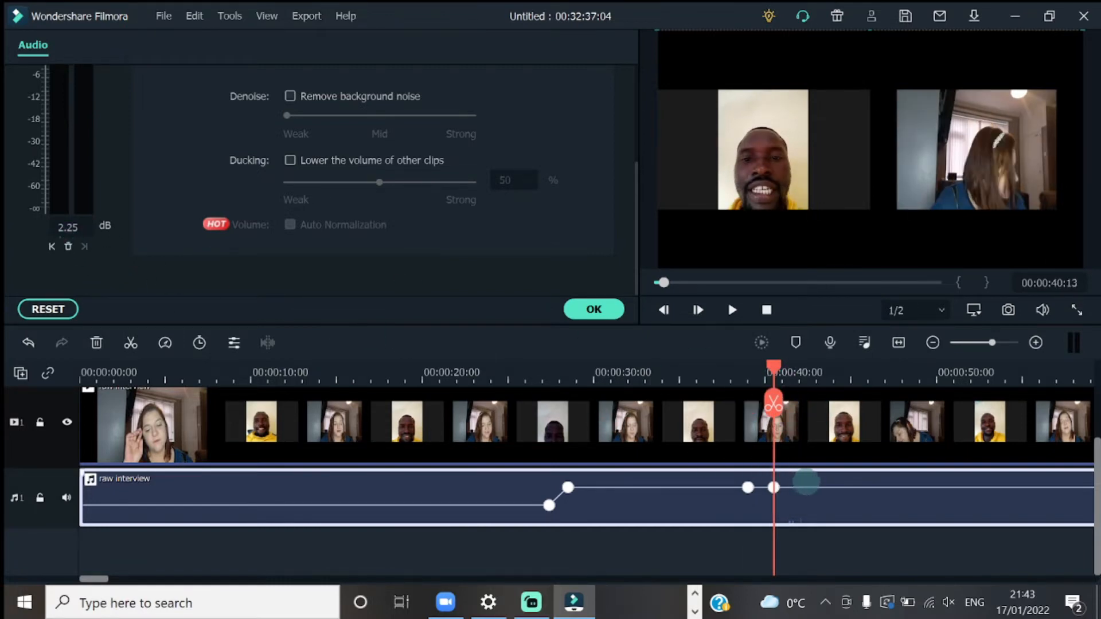
Lower the volume keyframe at 00:00:40:13 on the raw interview audio to about -19.92 dB and accept the audio settings
drag(807, 486, 806, 505)
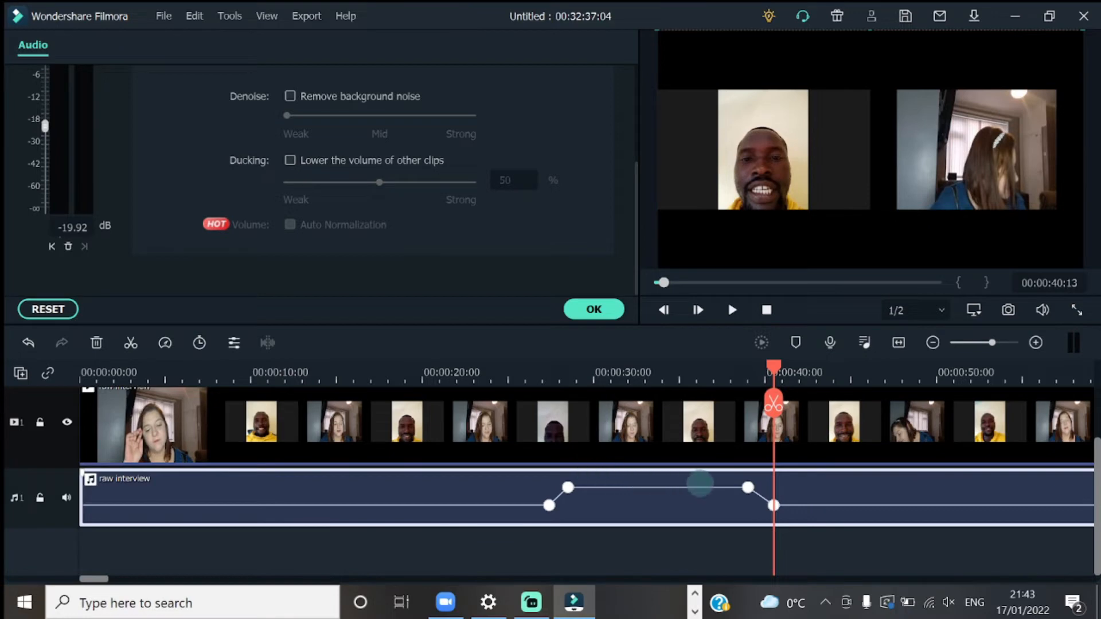
mouse_move(549, 505)
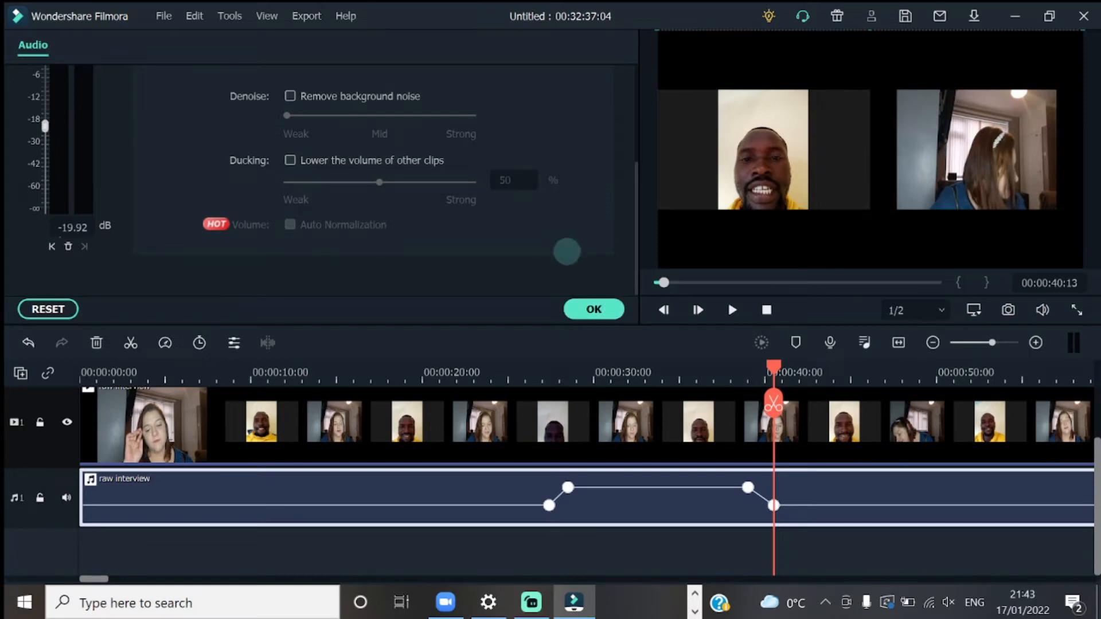
click(594, 309)
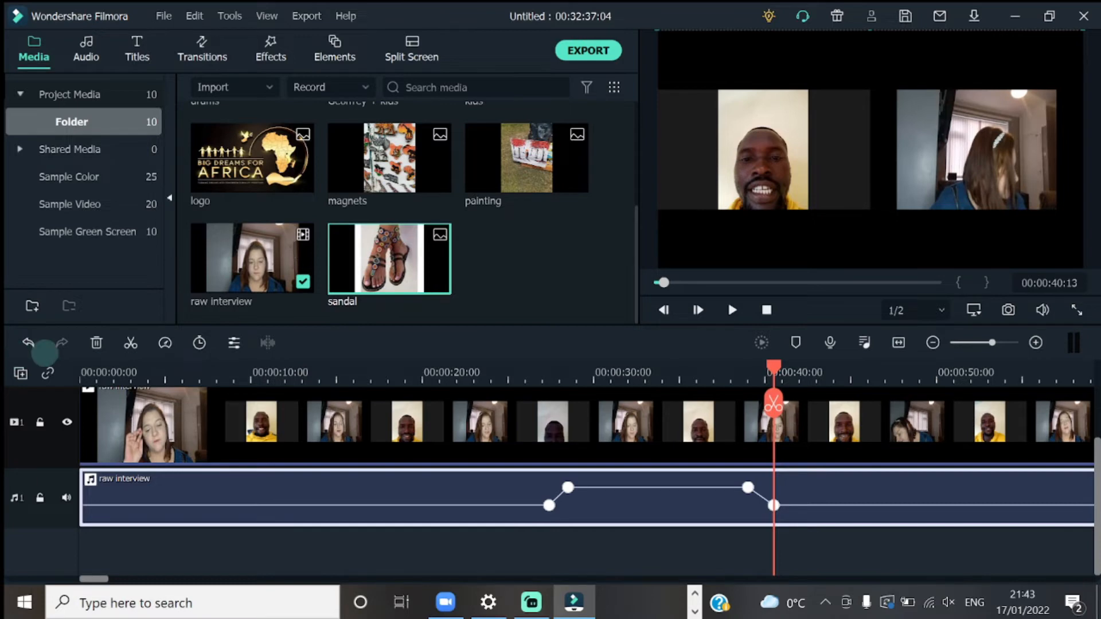
Undo all the volume keyframe edits made to the raw interview audio
click(28, 342)
click(27, 342)
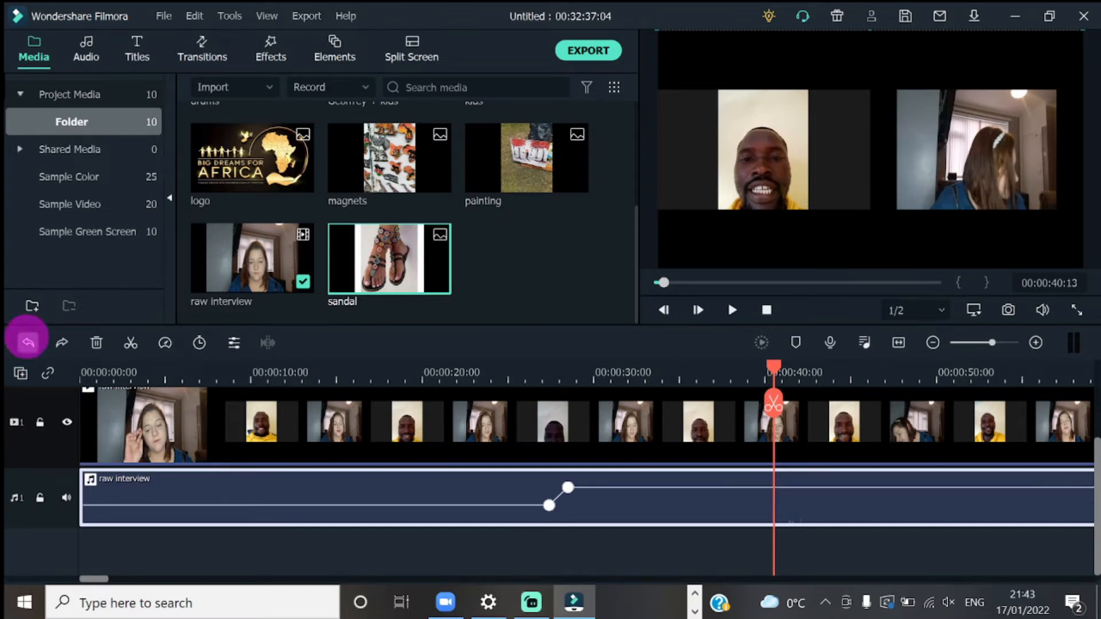
click(28, 342)
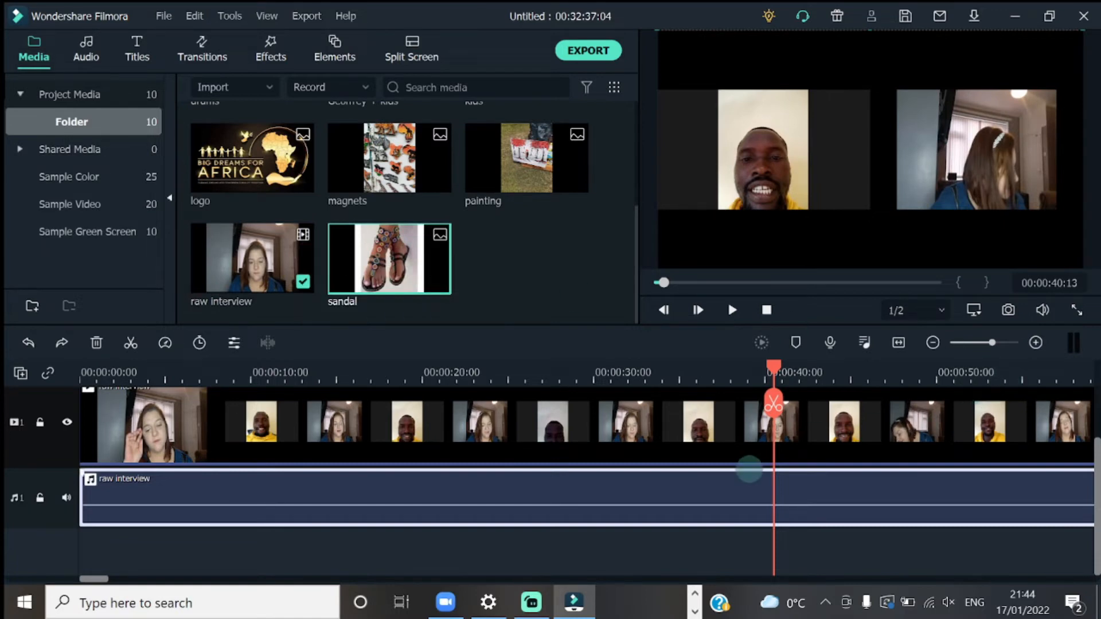
scroll(932, 519, up, 1)
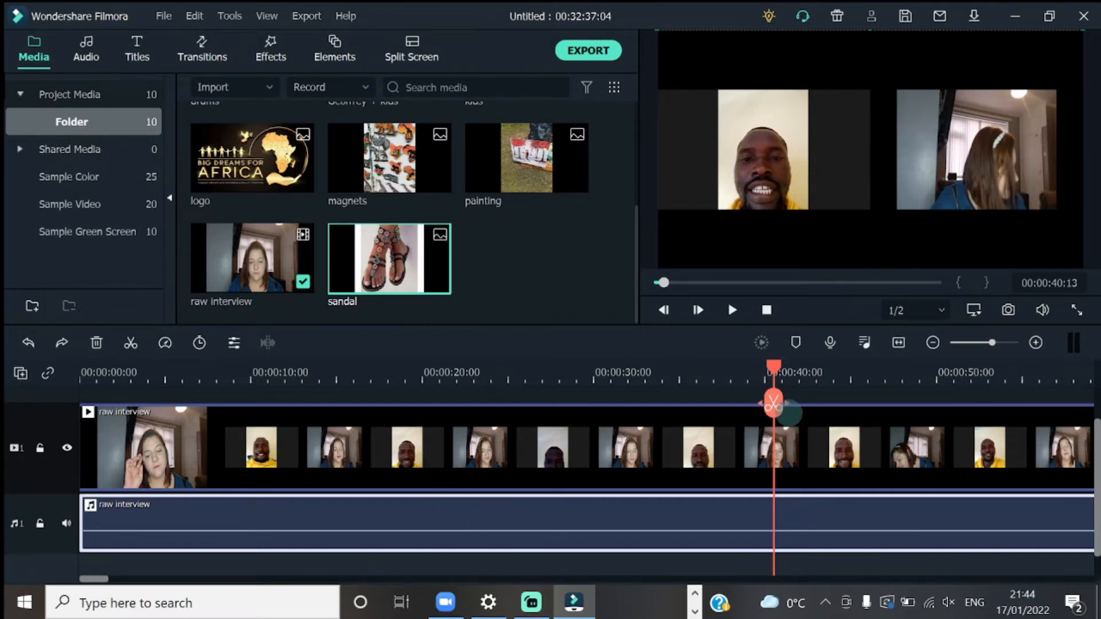
Place the playhead at 00:00:11:21 and browse the recommended title templates
drag(773, 404, 26, 396)
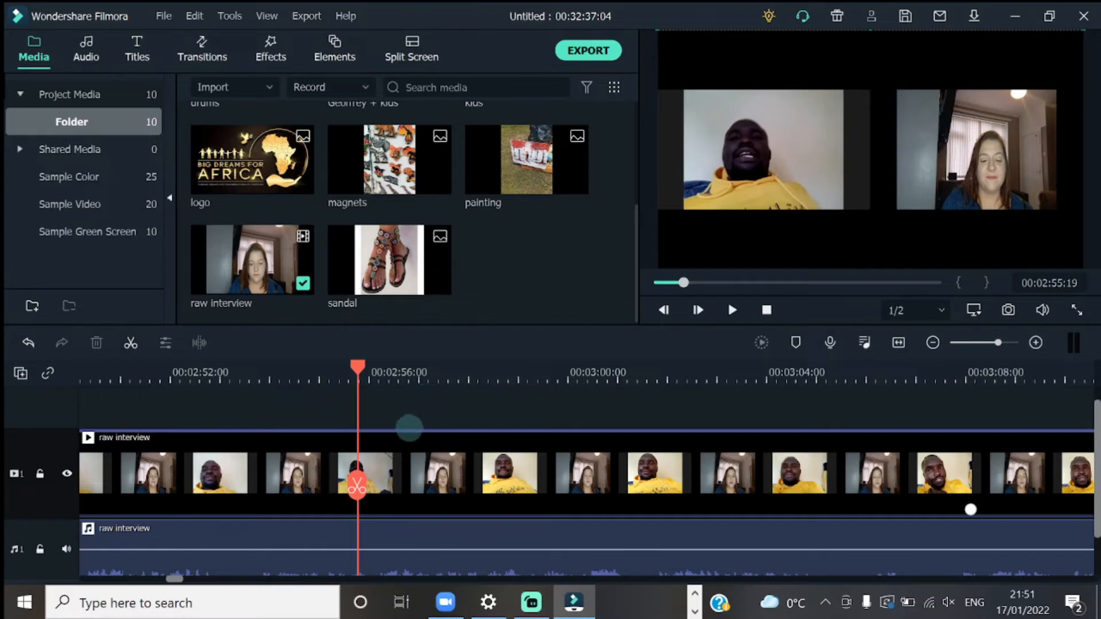
drag(356, 486, 506, 481)
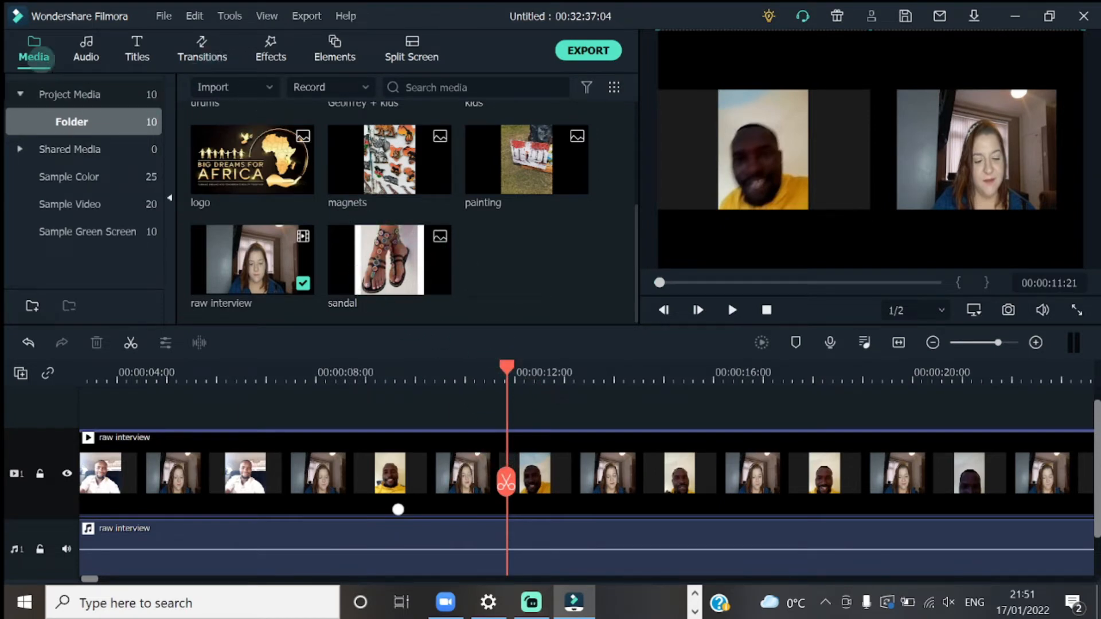
click(136, 46)
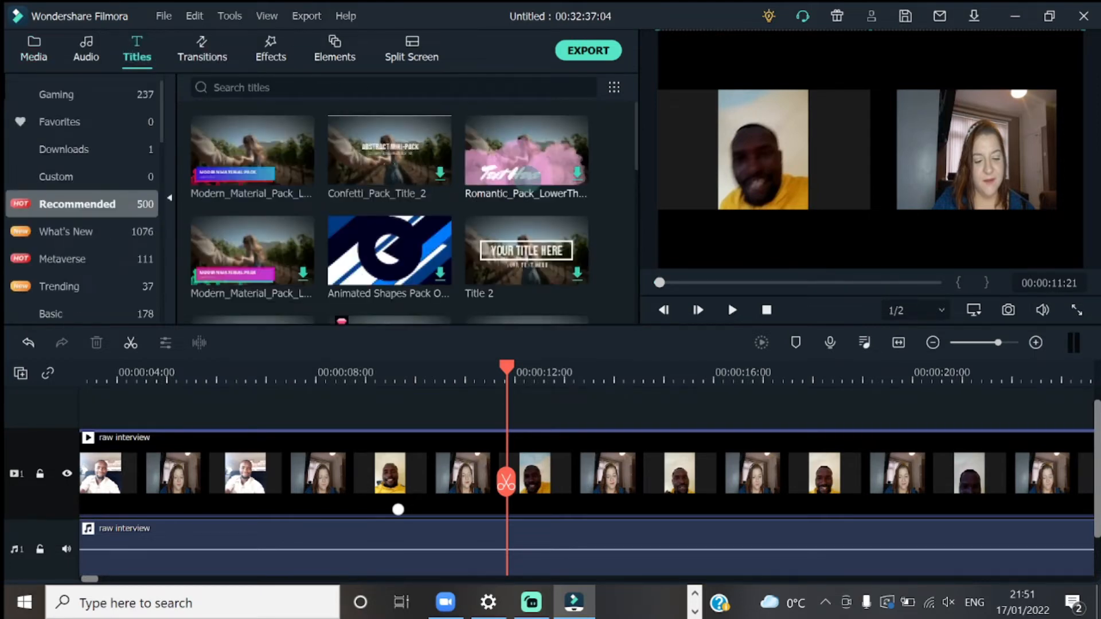
scroll(413, 213, down, 15)
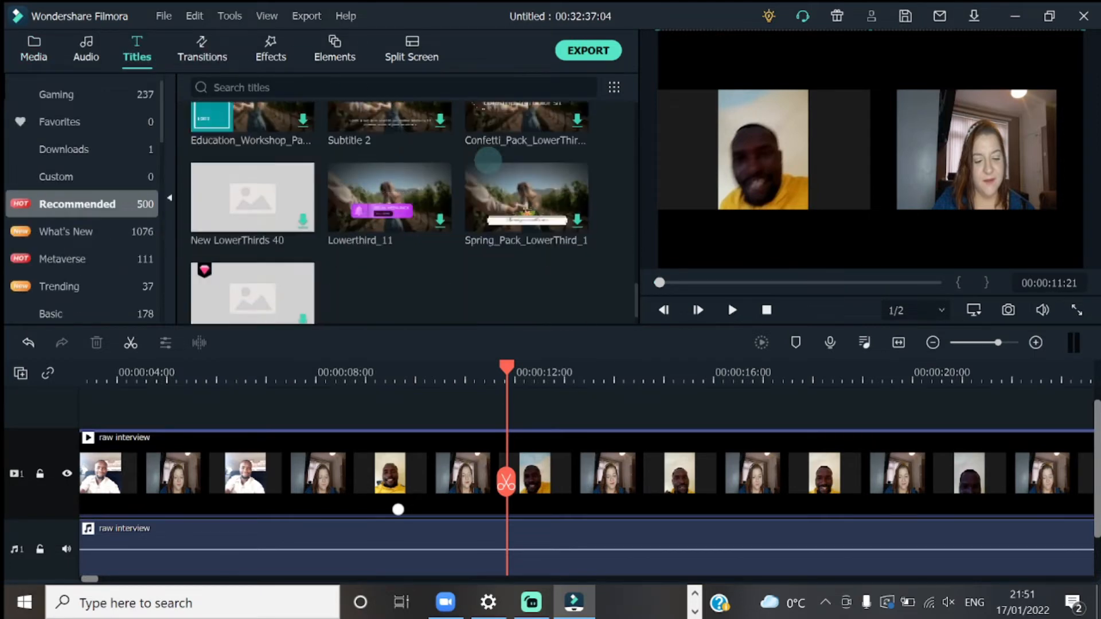
scroll(488, 160, down, 4)
scroll(347, 182, up, 4)
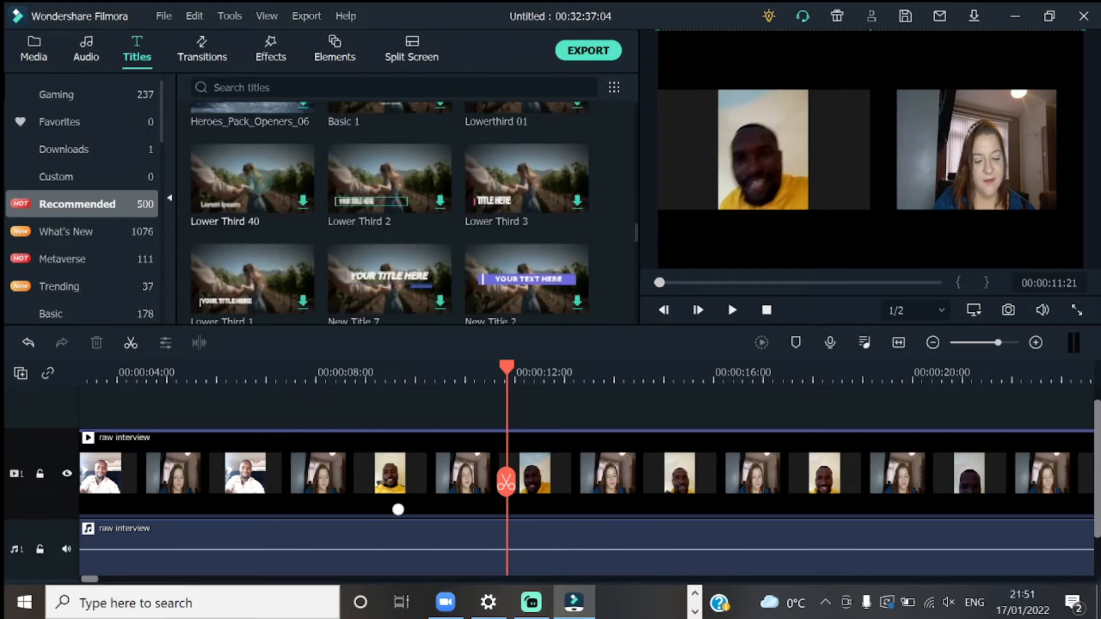
scroll(92, 152, down, 3)
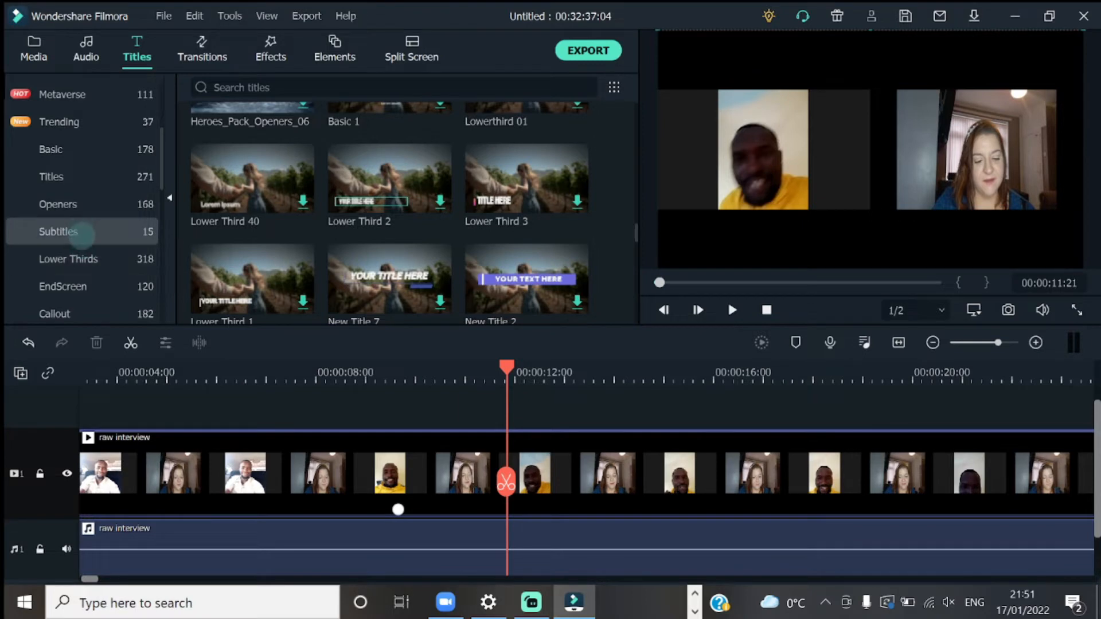
Add the Subtitle 5 title from the Subtitles category at 00:00:11:21 on the track above the interview video
click(82, 232)
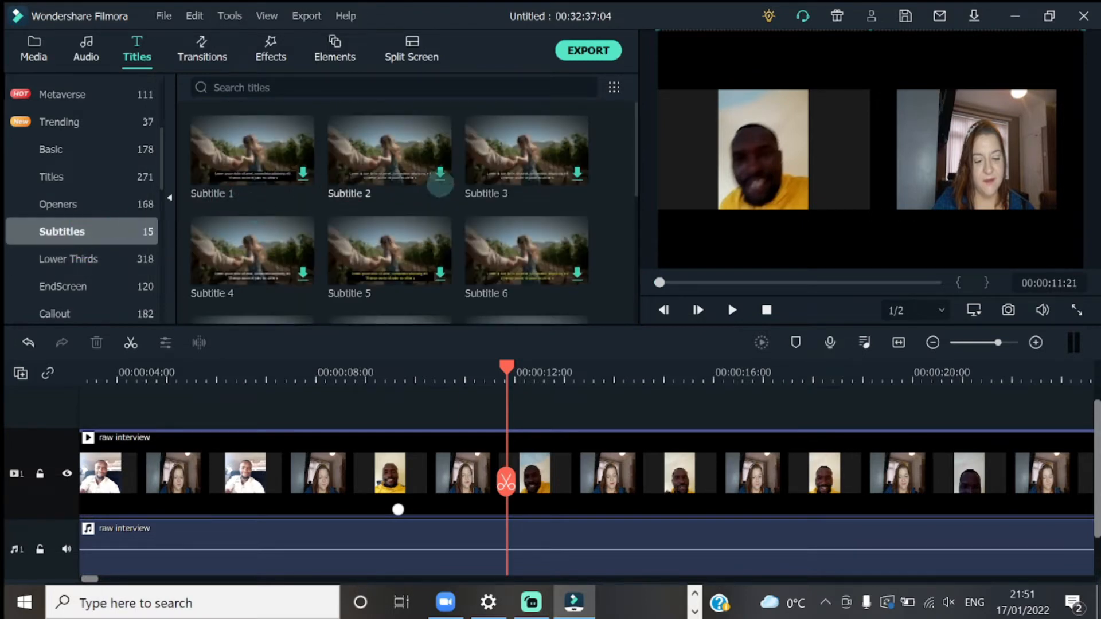
scroll(440, 183, down, 5)
scroll(368, 206, up, 5)
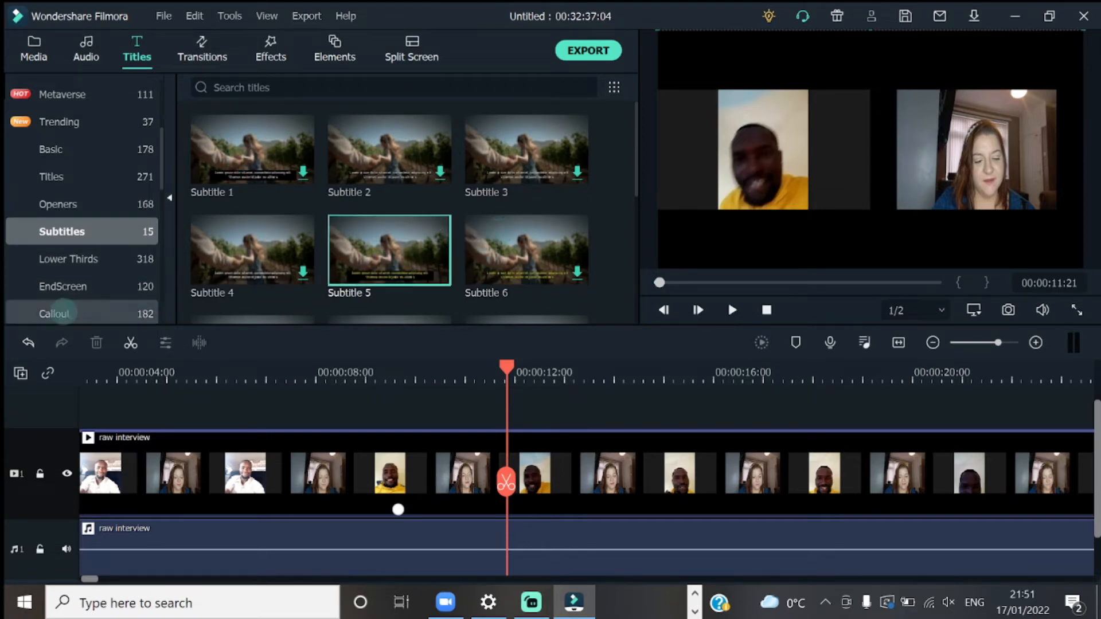
click(57, 314)
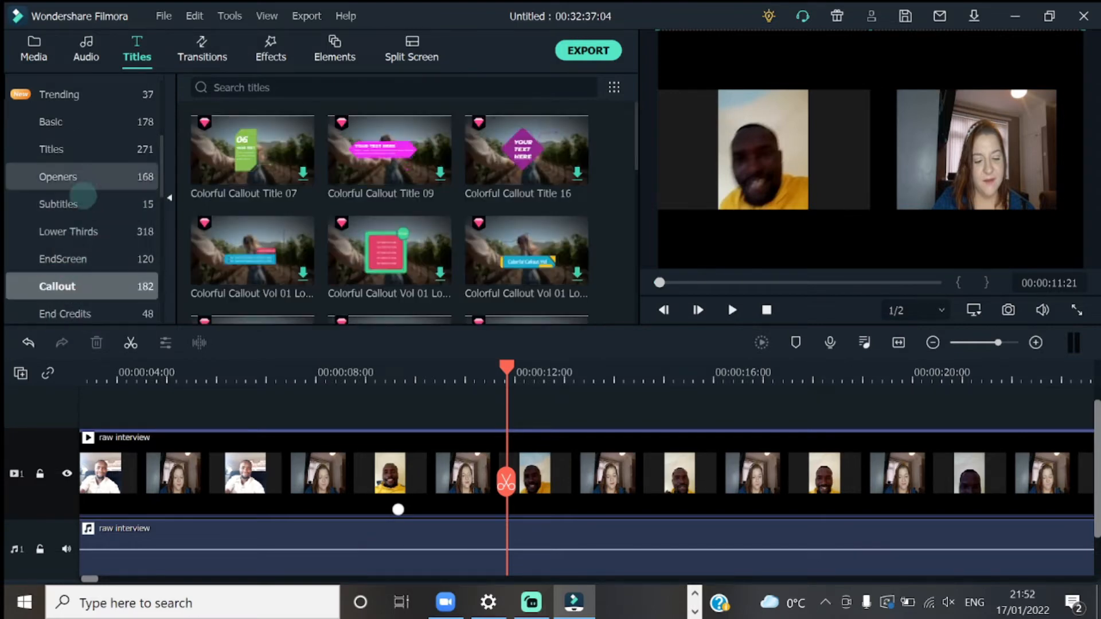
click(132, 212)
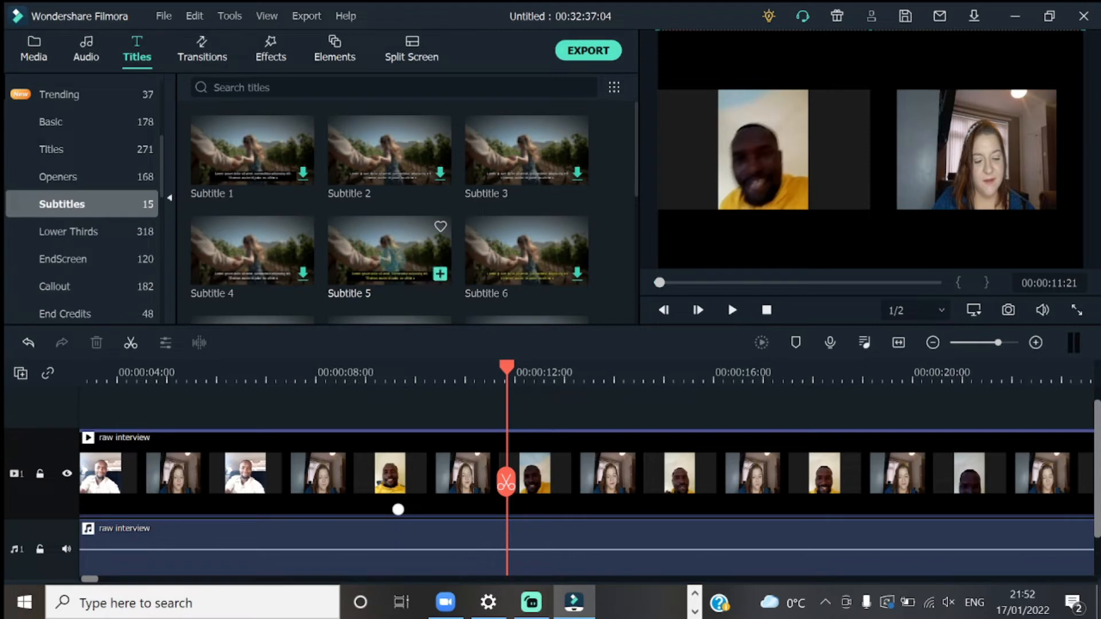
click(393, 262)
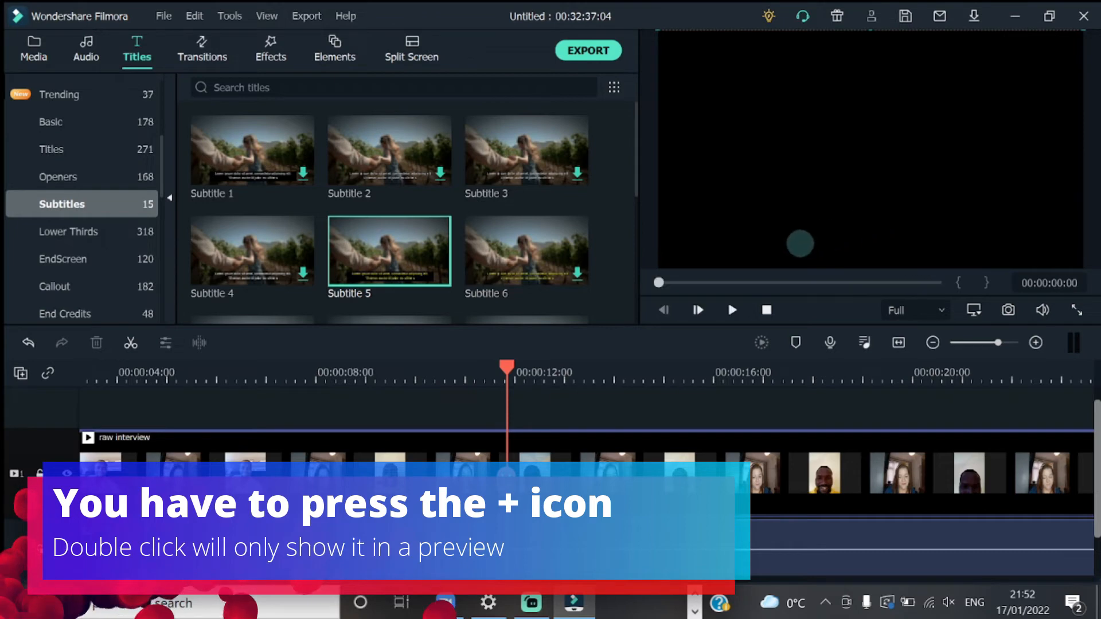
click(440, 274)
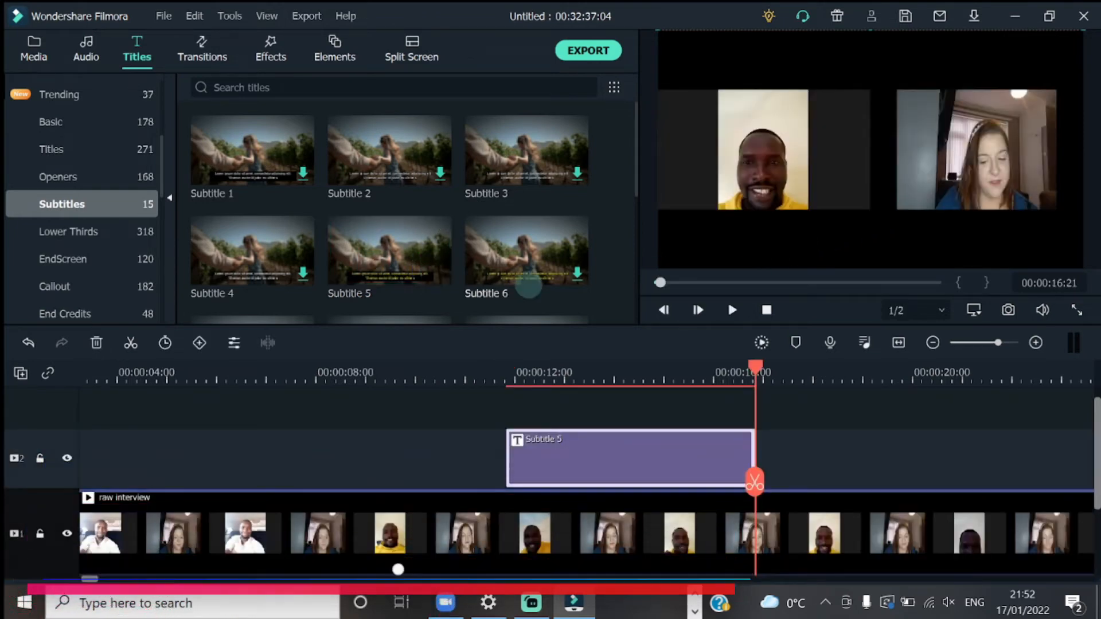
Play the timeline from 00:00:11:15 to preview the inserted subtitle over the interview
click(503, 409)
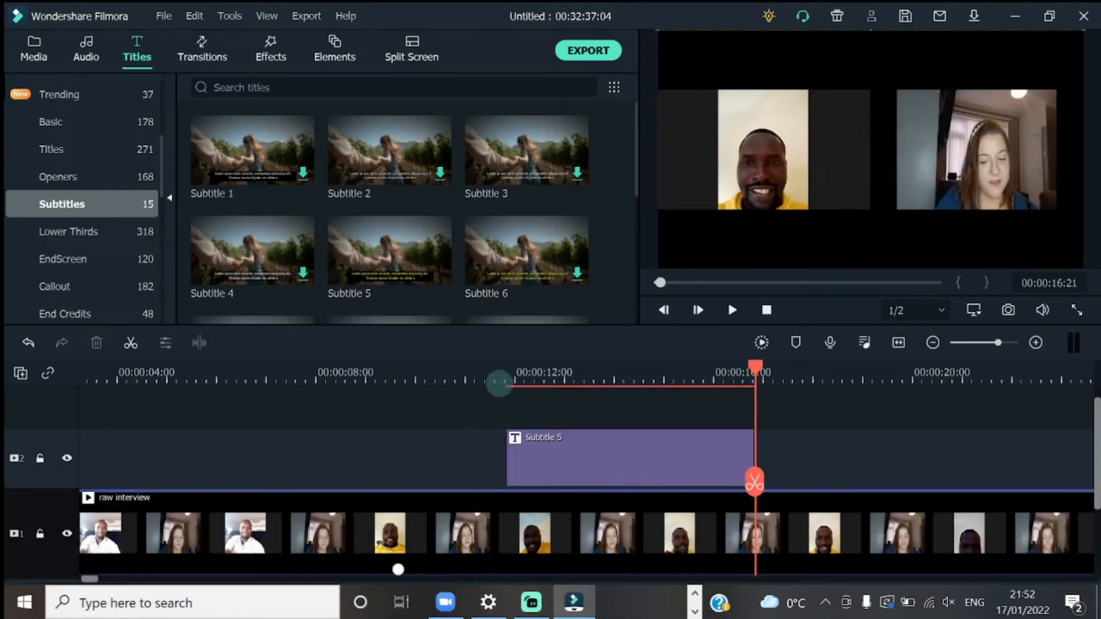
click(495, 376)
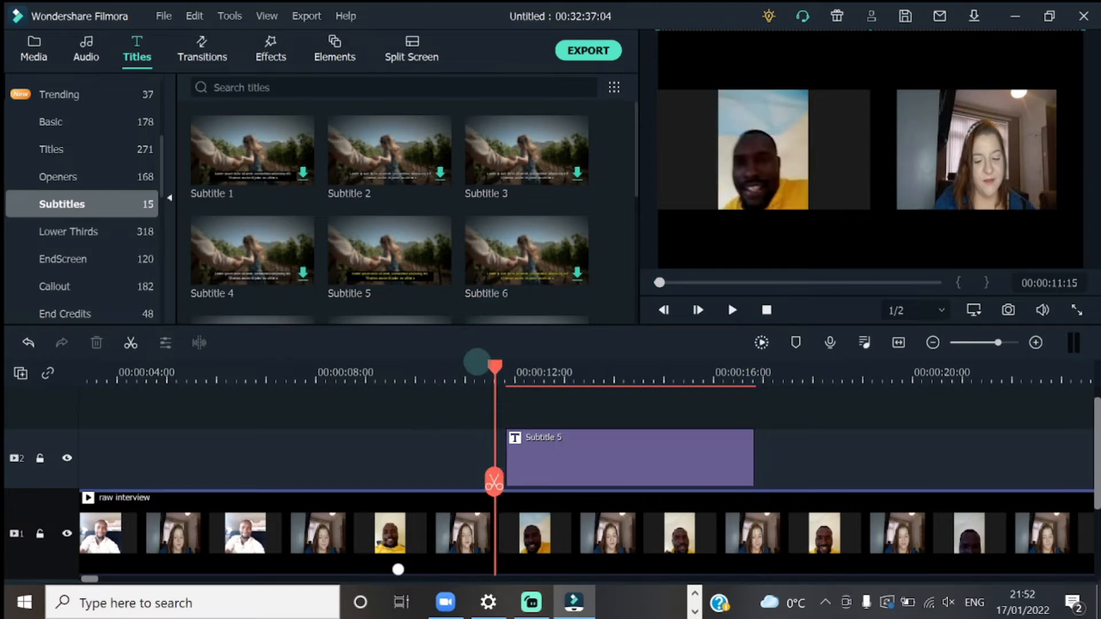
key(space)
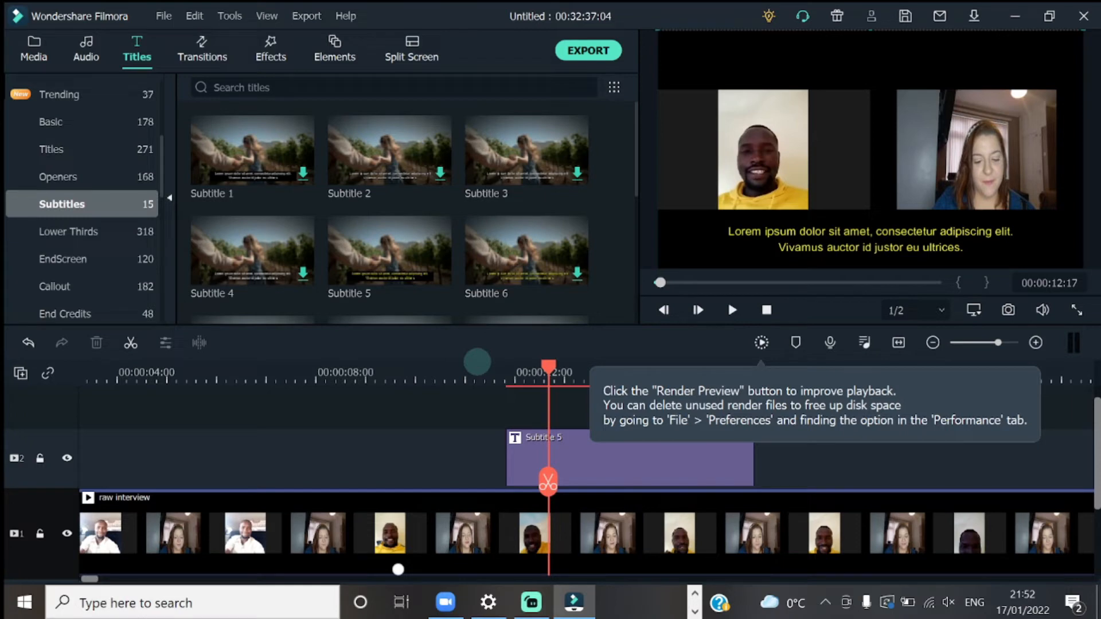
click(872, 232)
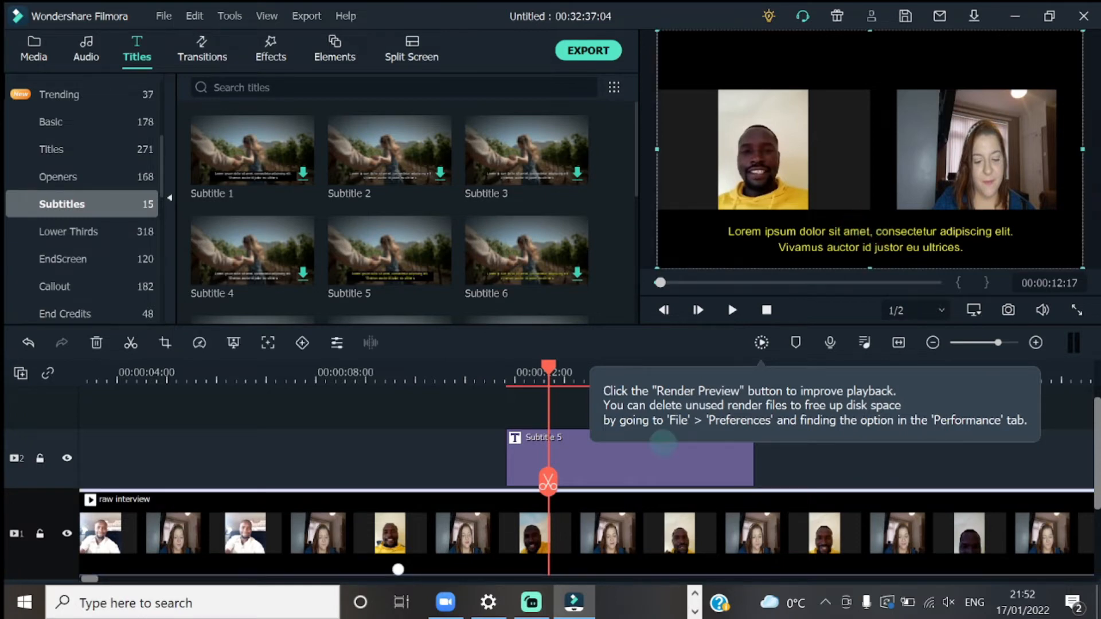
Open the Subtitle 5 clip for editing, shrink its text box and position it beneath the man's video
double_click(607, 471)
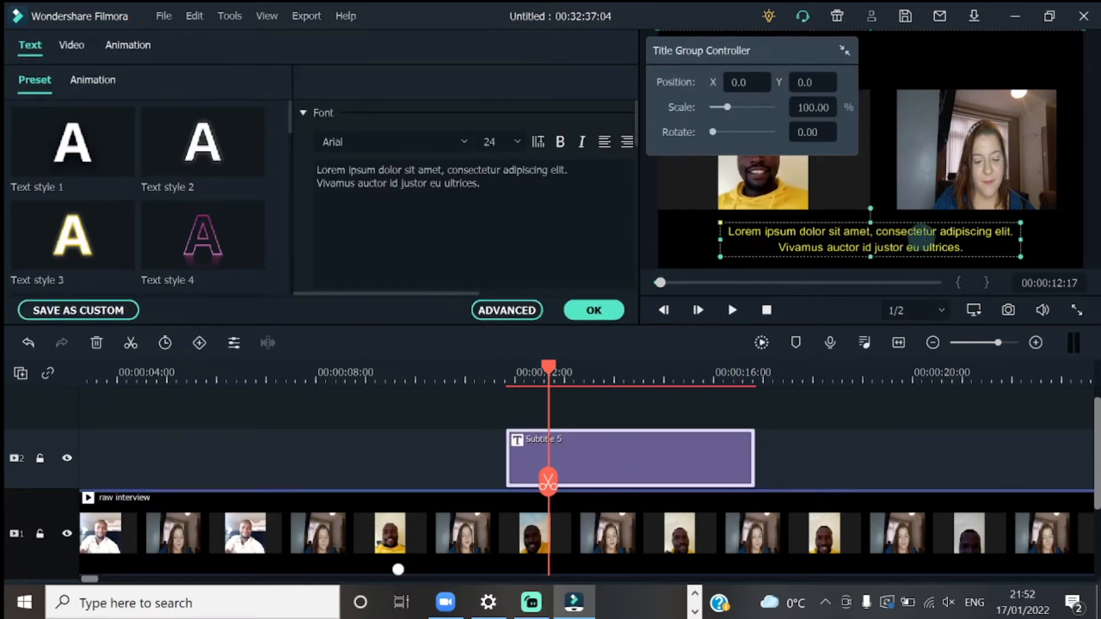
drag(932, 240, 880, 219)
drag(957, 212, 845, 214)
drag(769, 215, 783, 240)
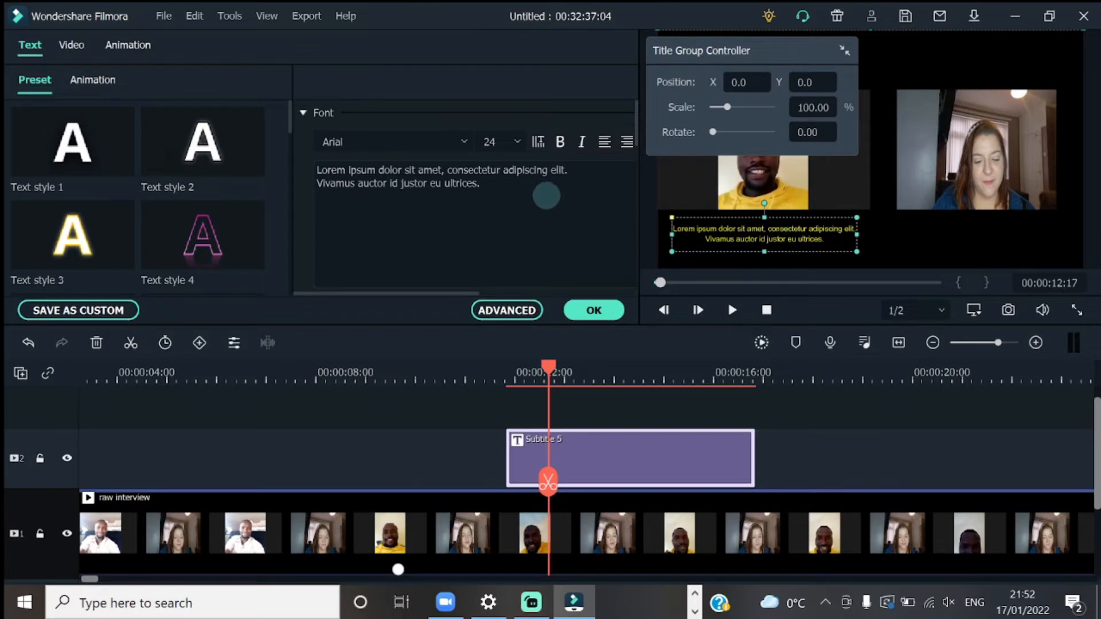
Replace the subtitle's placeholder text with the interviewee's first name and look through the preset text styles
drag(515, 190, 319, 154)
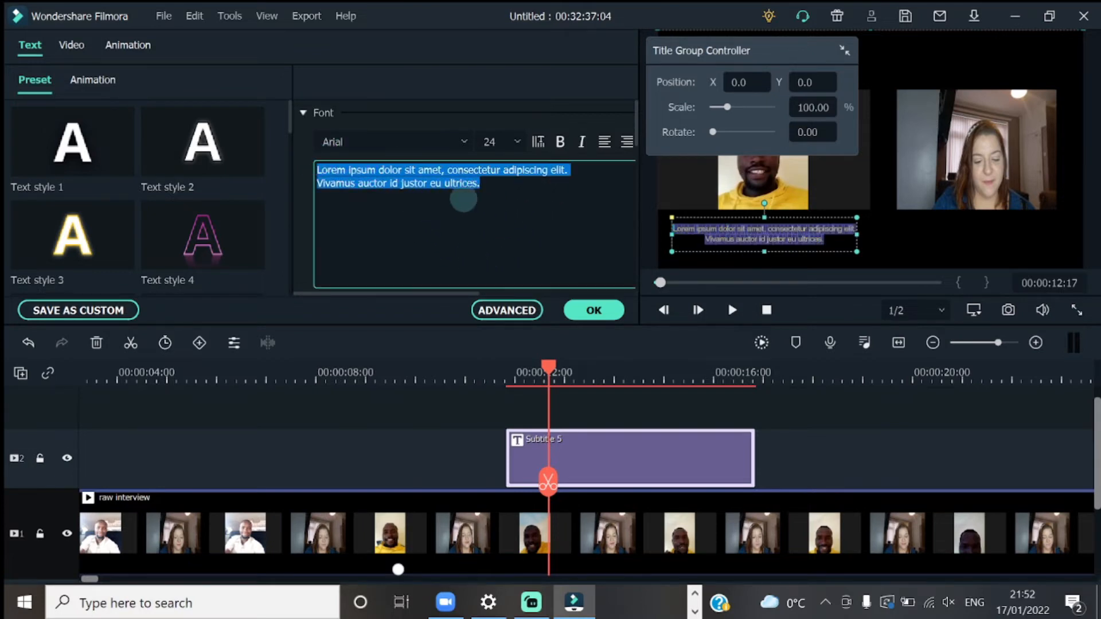
text(Geoffrey)
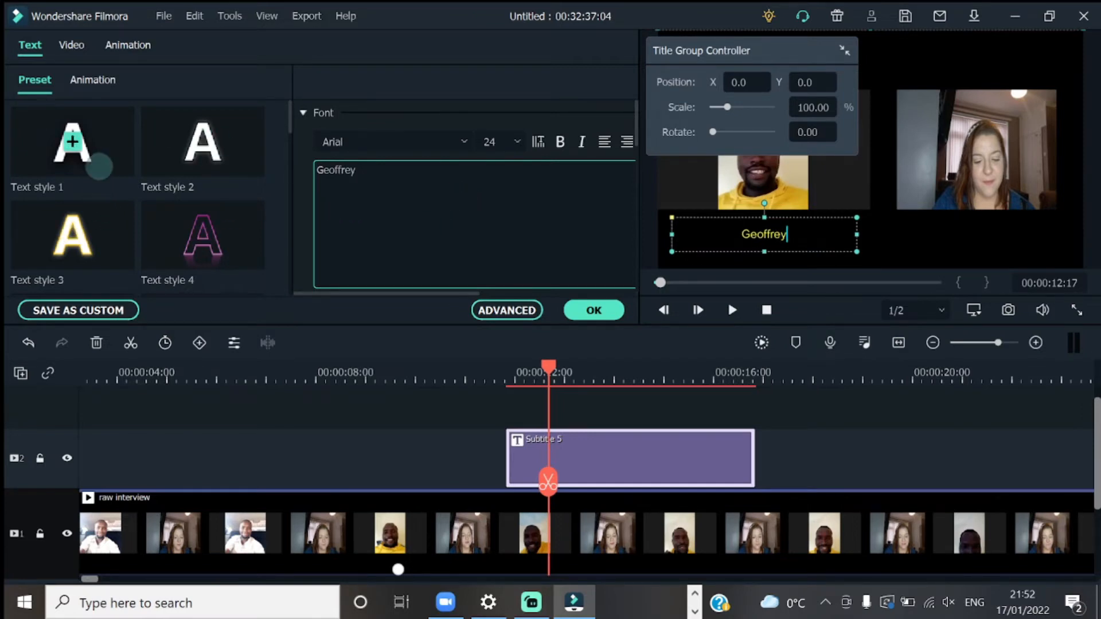
scroll(114, 172, down, 5)
scroll(114, 235, down, 4)
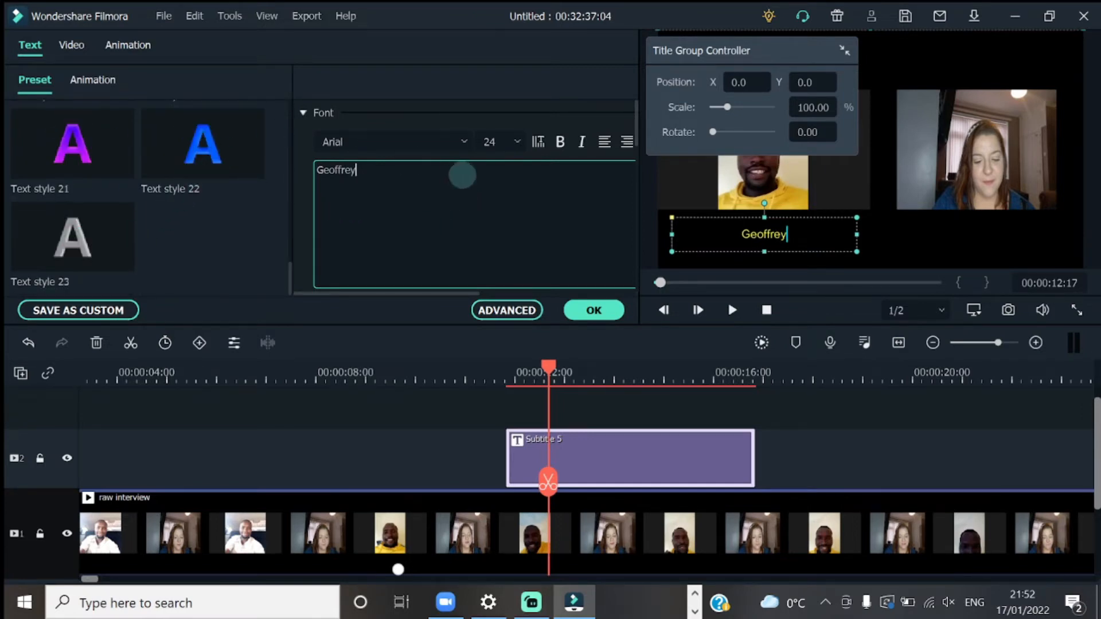
Review the subtitle's fill, border and shadow options in the advanced text editor, nudge the name slightly left and accept
click(508, 311)
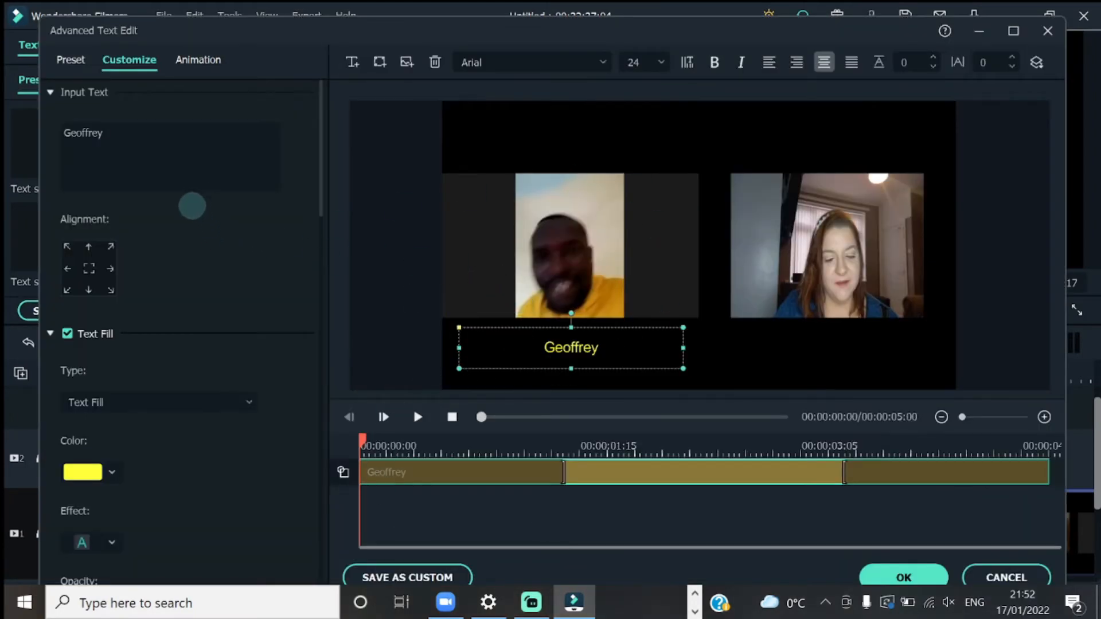
scroll(184, 247, down, 3)
scroll(177, 257, down, 1)
scroll(221, 222, down, 3)
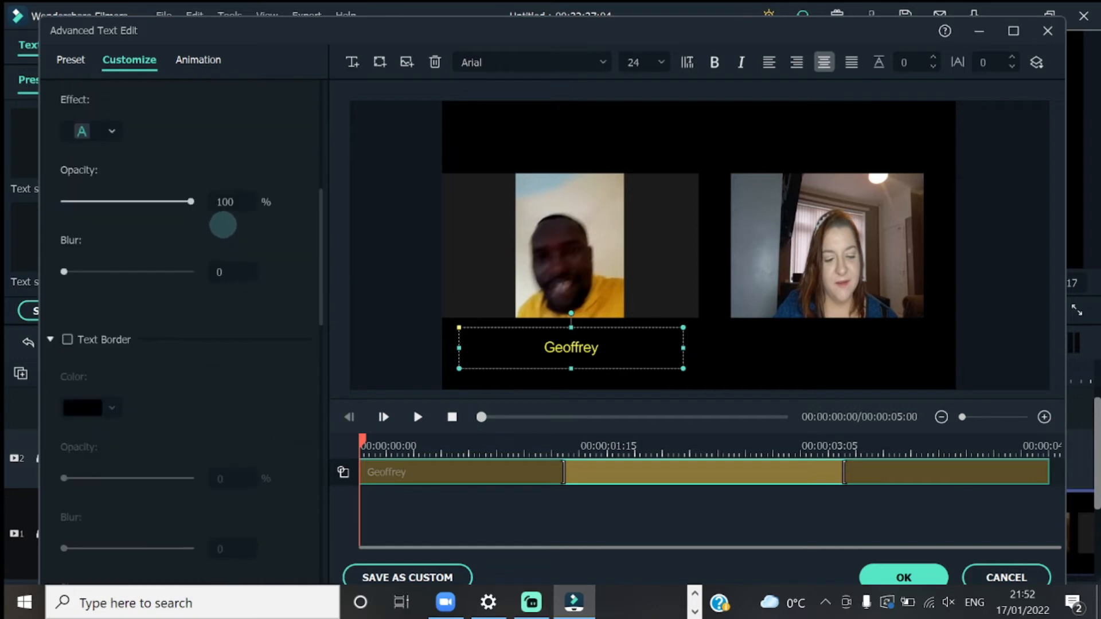
click(246, 172)
scroll(281, 270, down, 5)
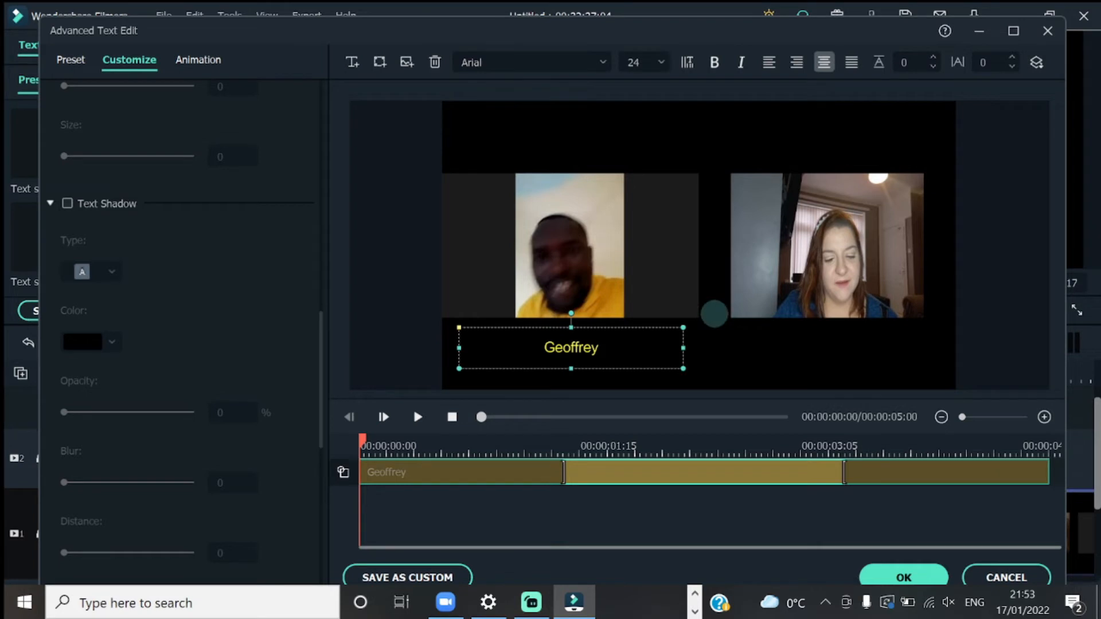
mouse_move(602, 361)
mouse_down()
mouse_move(637, 335)
mouse_move(575, 297)
mouse_move(595, 353)
mouse_up()
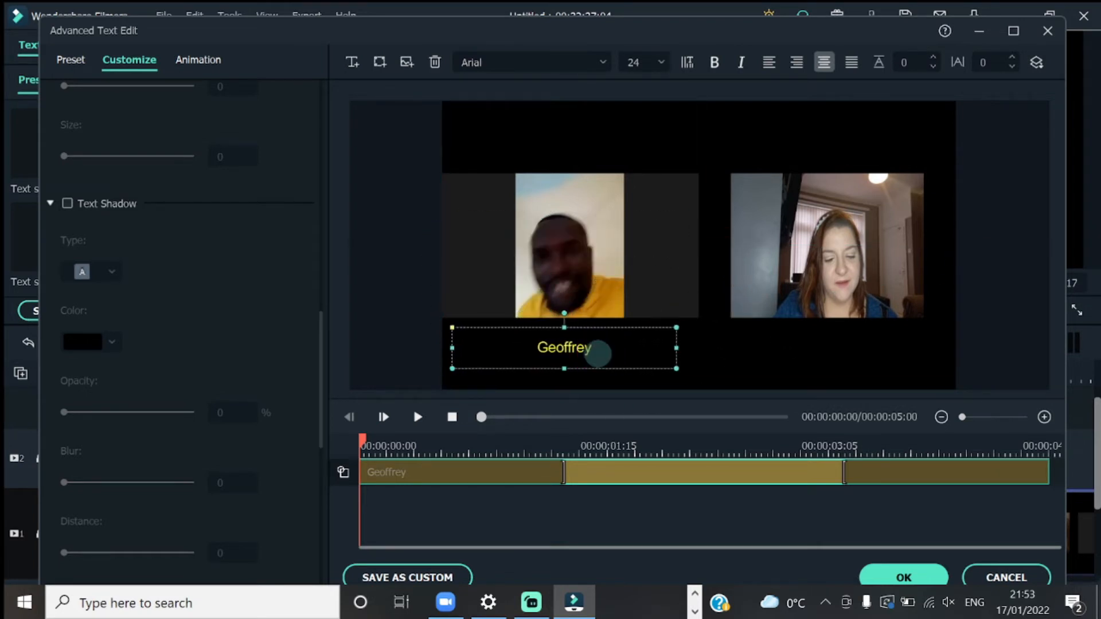
click(904, 578)
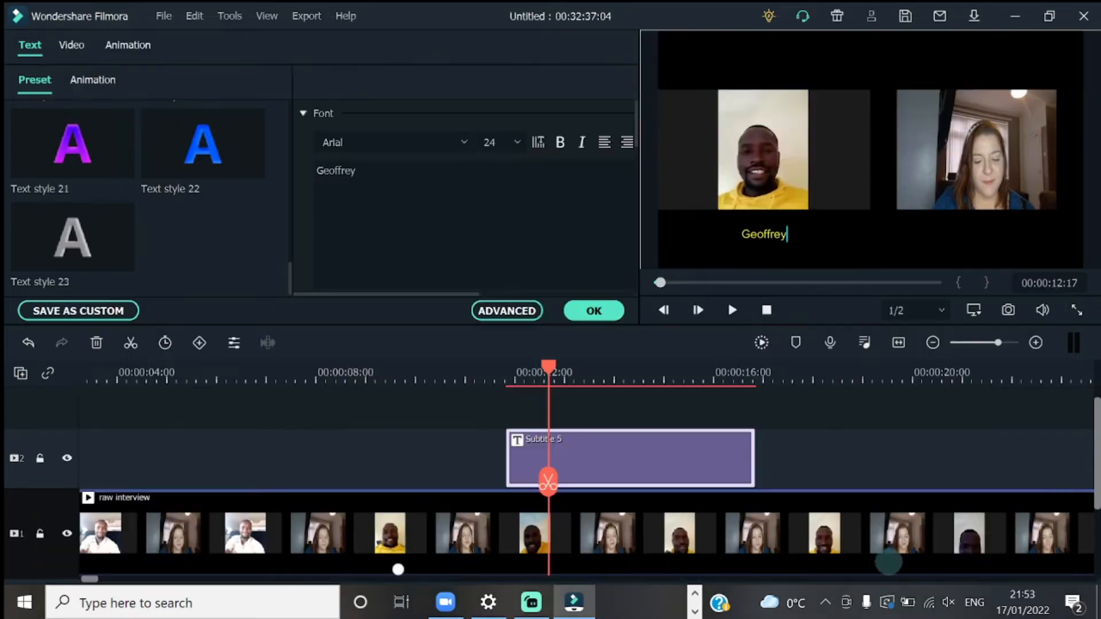
Shorten the Subtitle 5 clip from its end to about half its length, ending shortly after 00:00:14:00
mouse_move(616, 459)
mouse_down()
mouse_move(656, 452)
mouse_move(560, 453)
mouse_move(750, 453)
mouse_move(391, 446)
mouse_move(628, 450)
mouse_up()
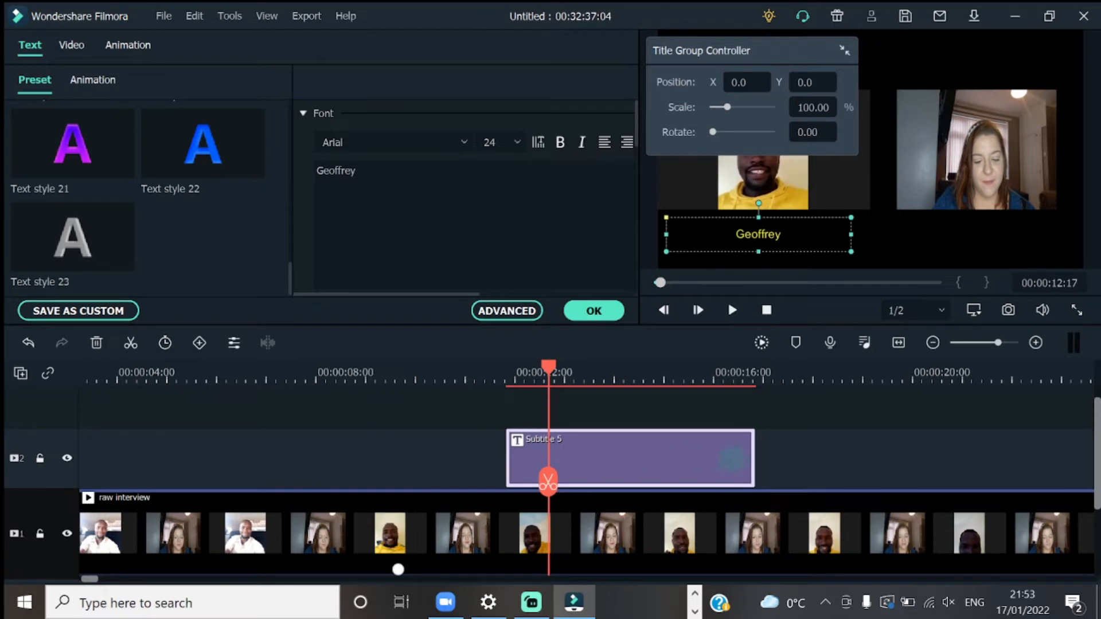
drag(751, 459, 627, 457)
scroll(733, 426, down, 2)
scroll(745, 416, up, 1)
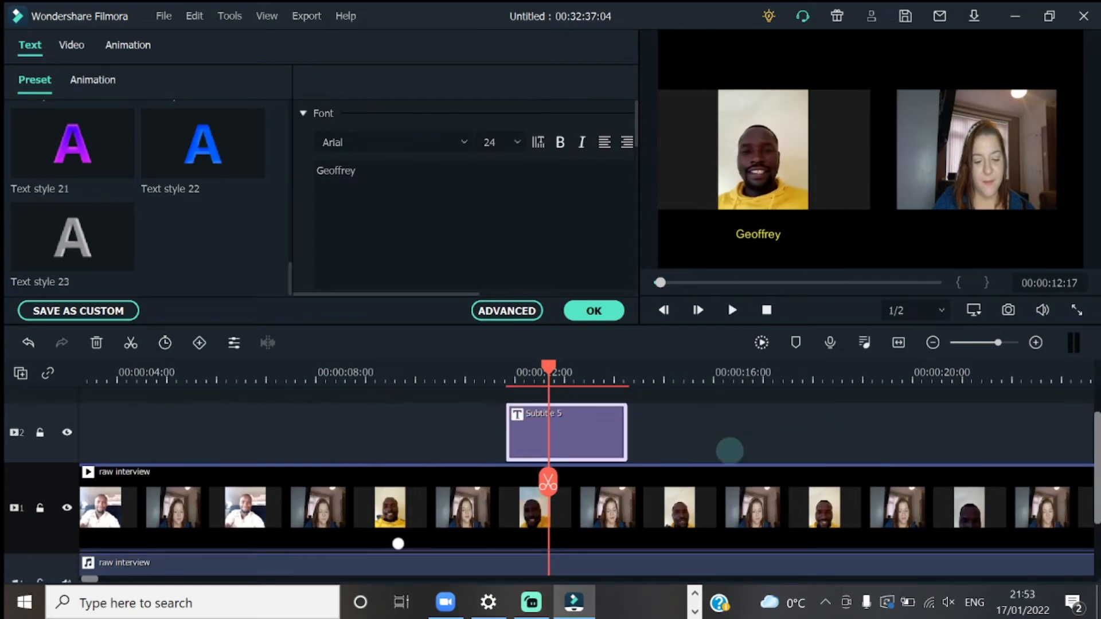
scroll(702, 407, down, 1)
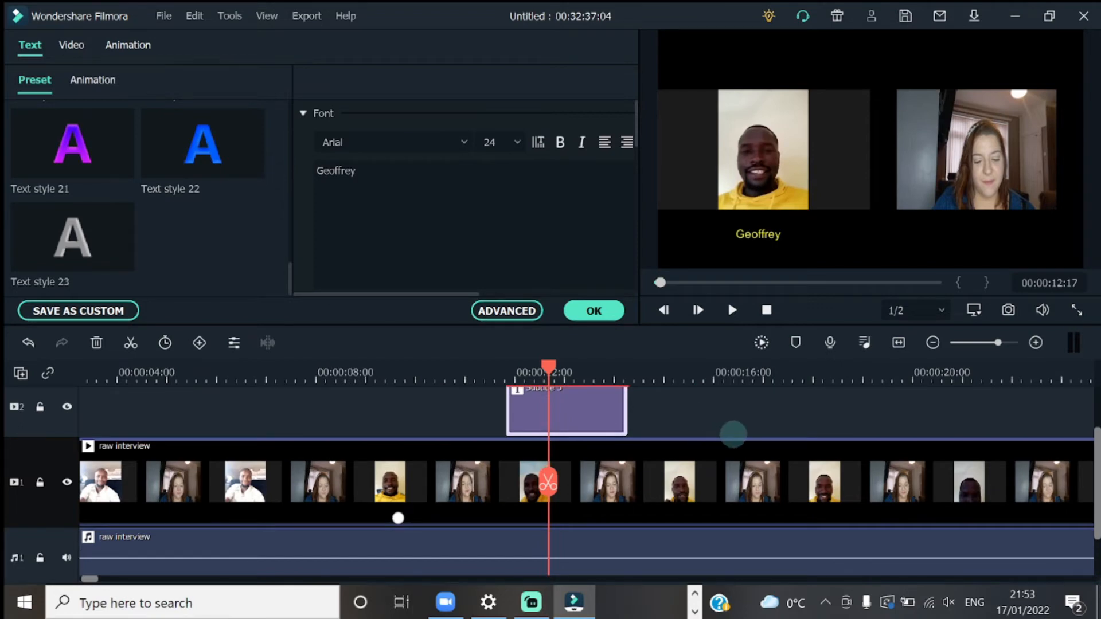
Browse the text animation presets for the name subtitle and preview Cinema style, Random and Up Dir Insert
click(740, 419)
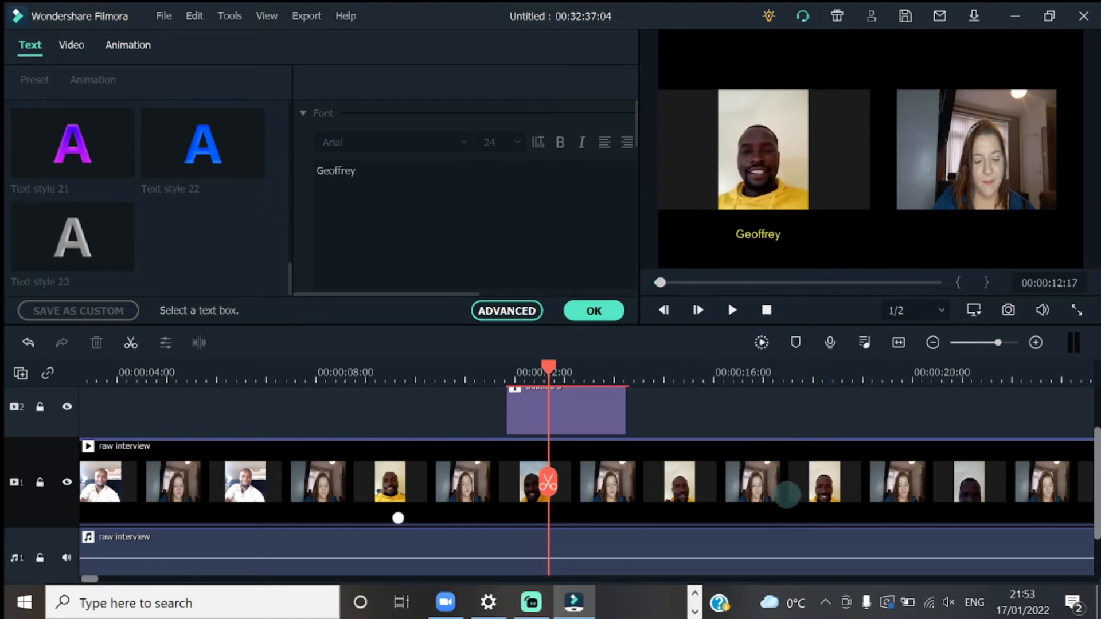
click(572, 416)
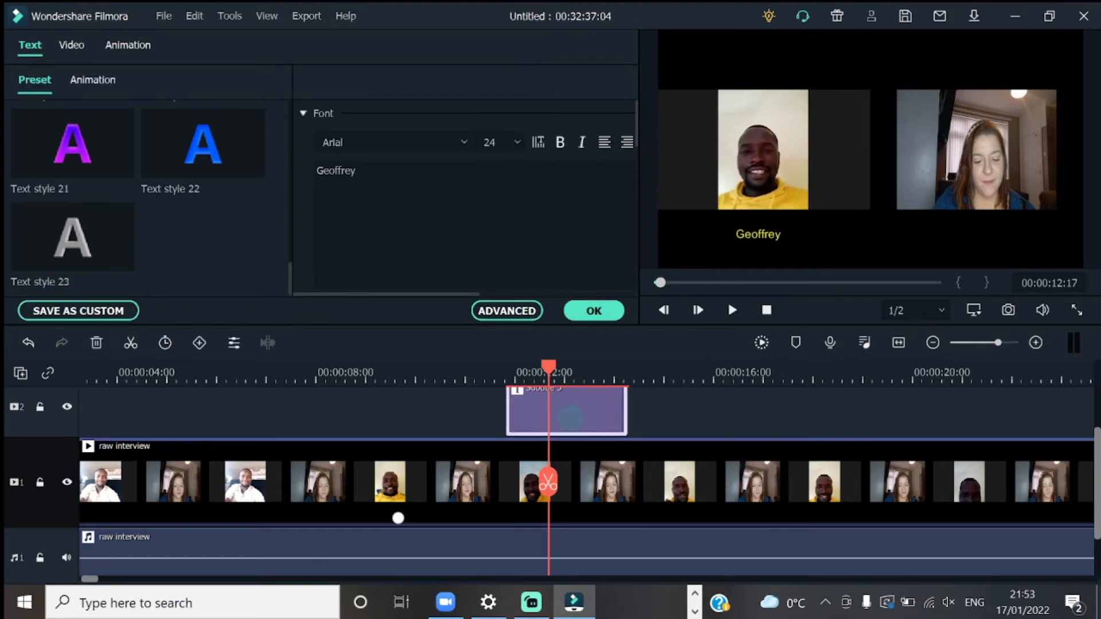
click(575, 412)
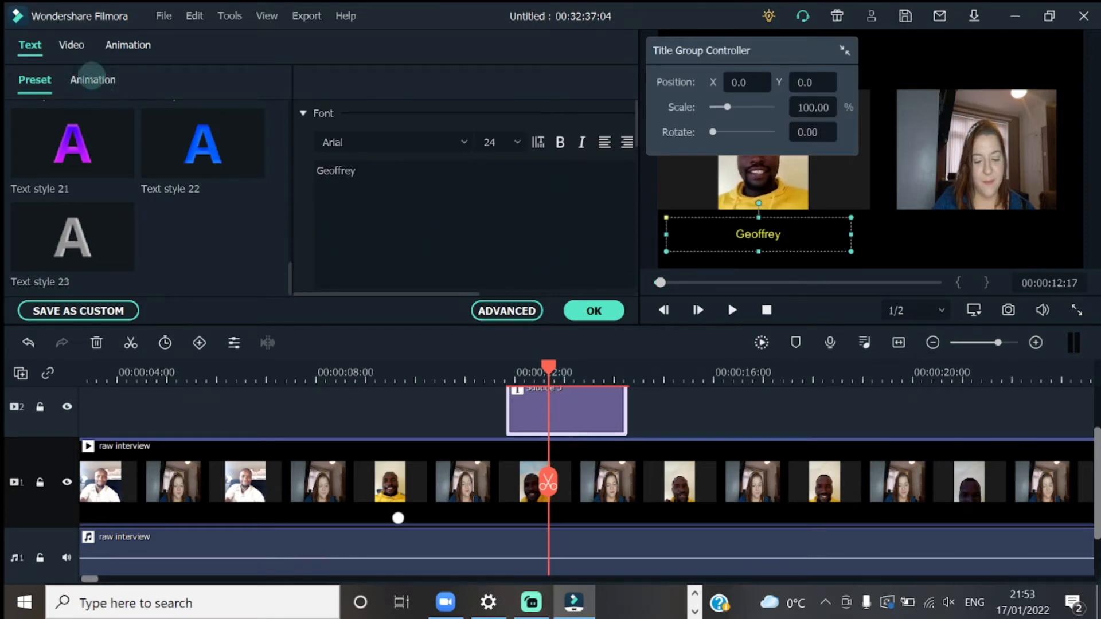
click(93, 81)
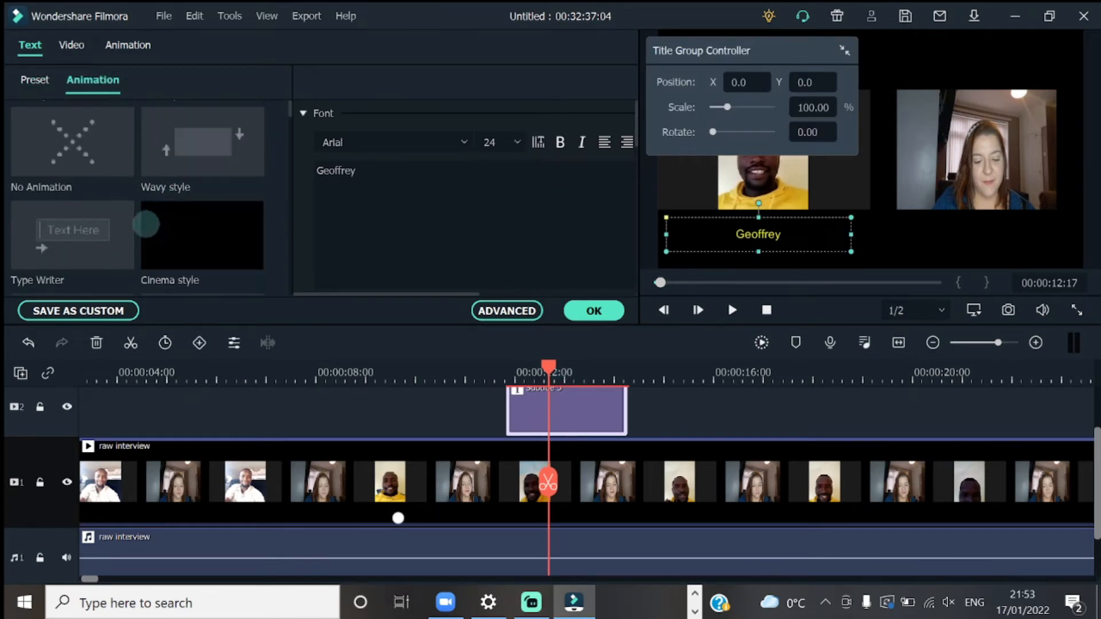
click(185, 230)
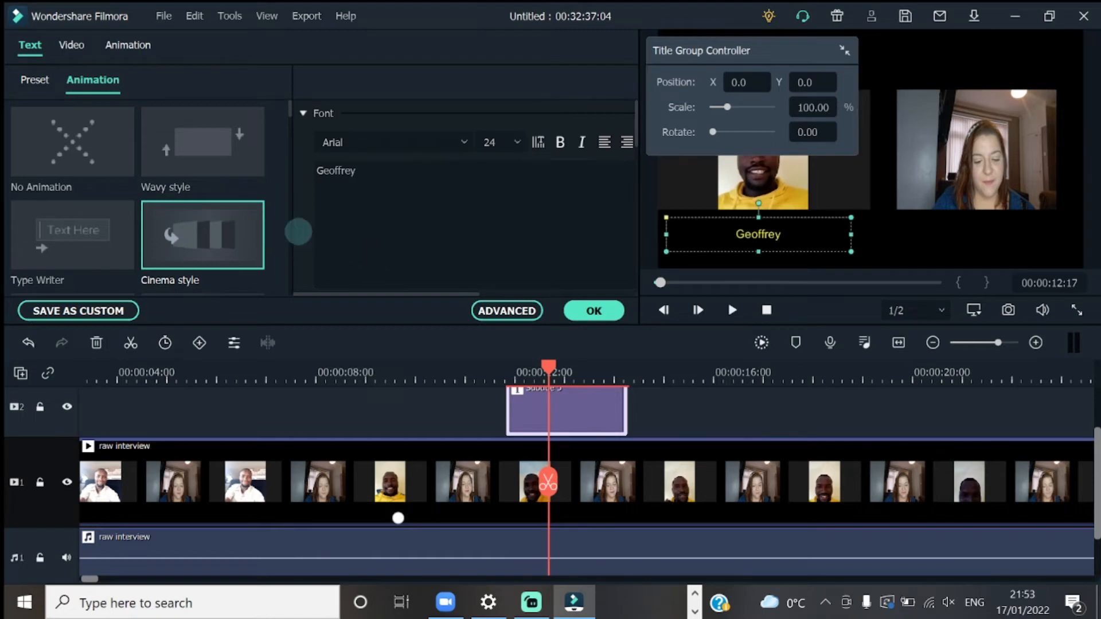
scroll(189, 229, down, 3)
click(189, 224)
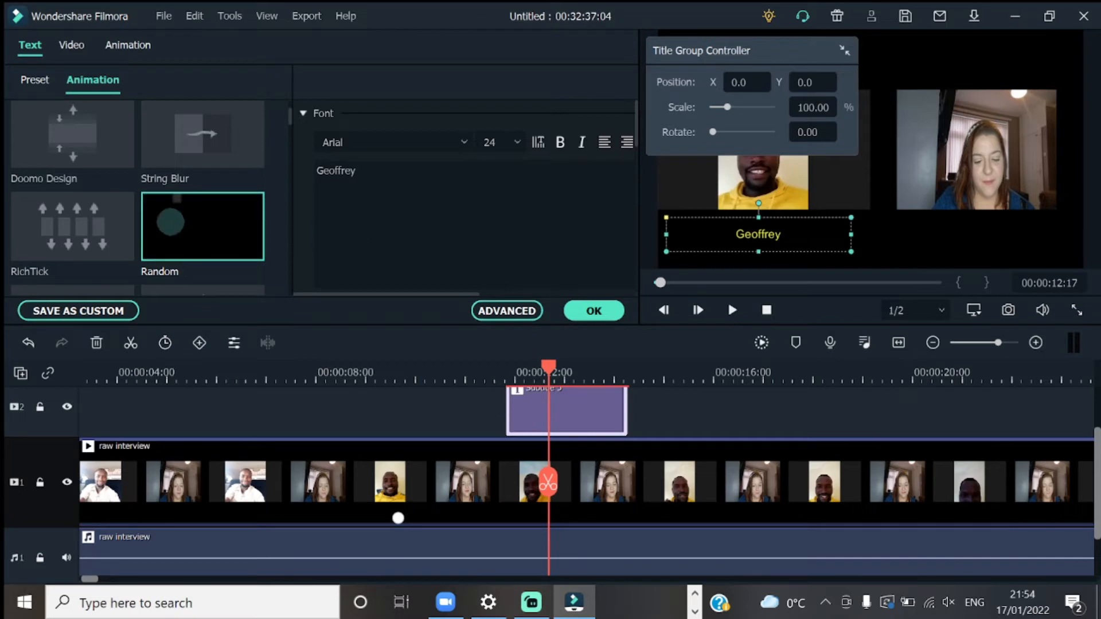
scroll(178, 195, down, 3)
click(192, 229)
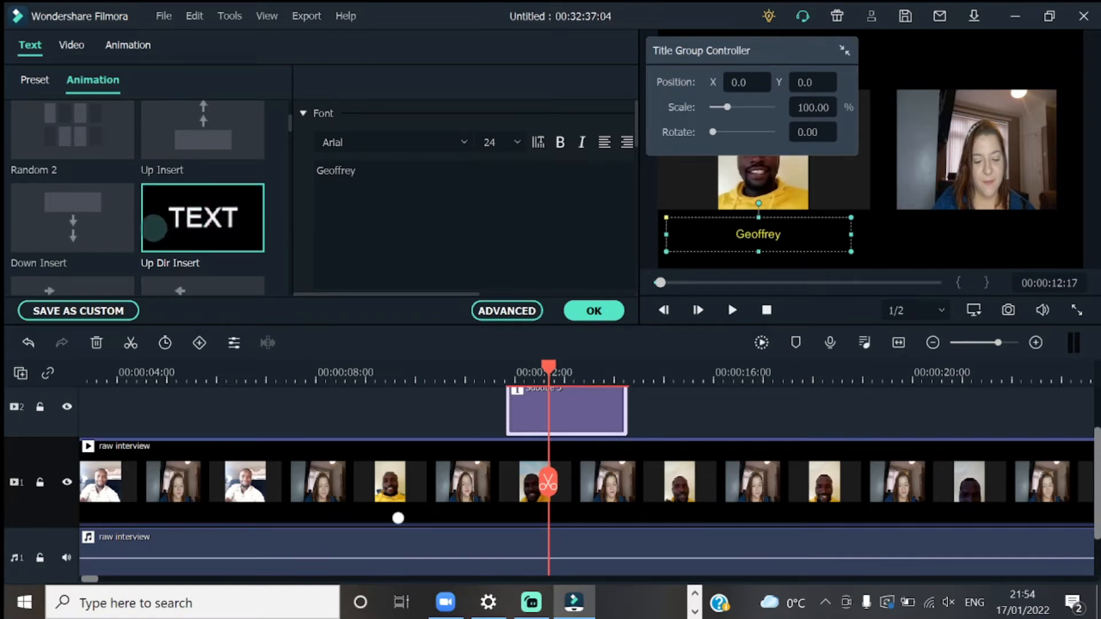
Apply the Skew right split text animation to the name subtitle and accept the title settings
scroll(154, 228, down, 3)
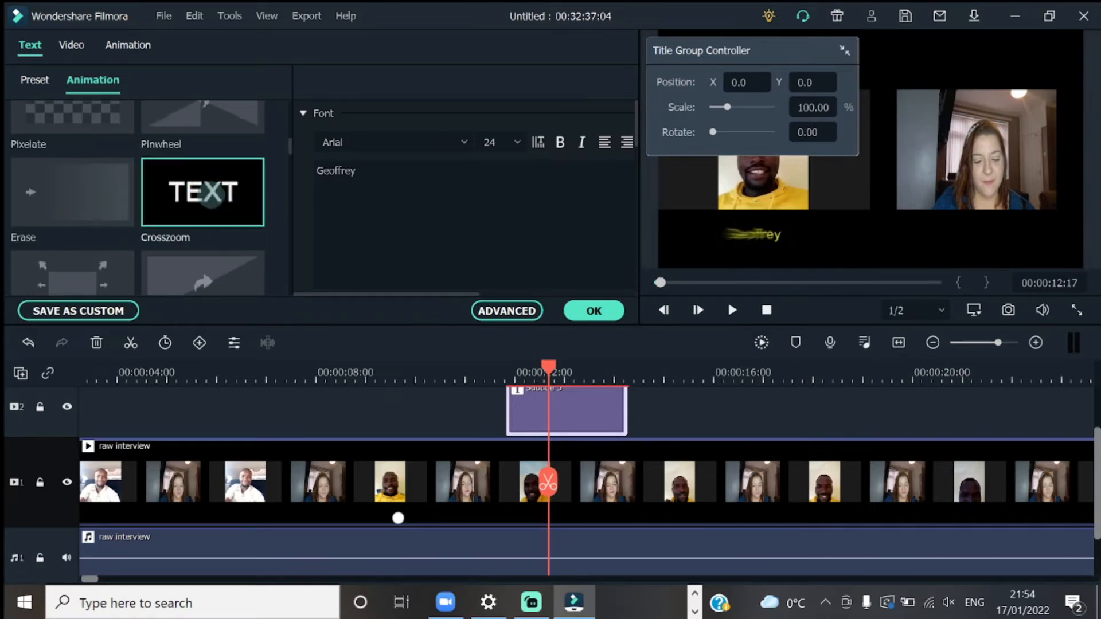
scroll(132, 194, down, 3)
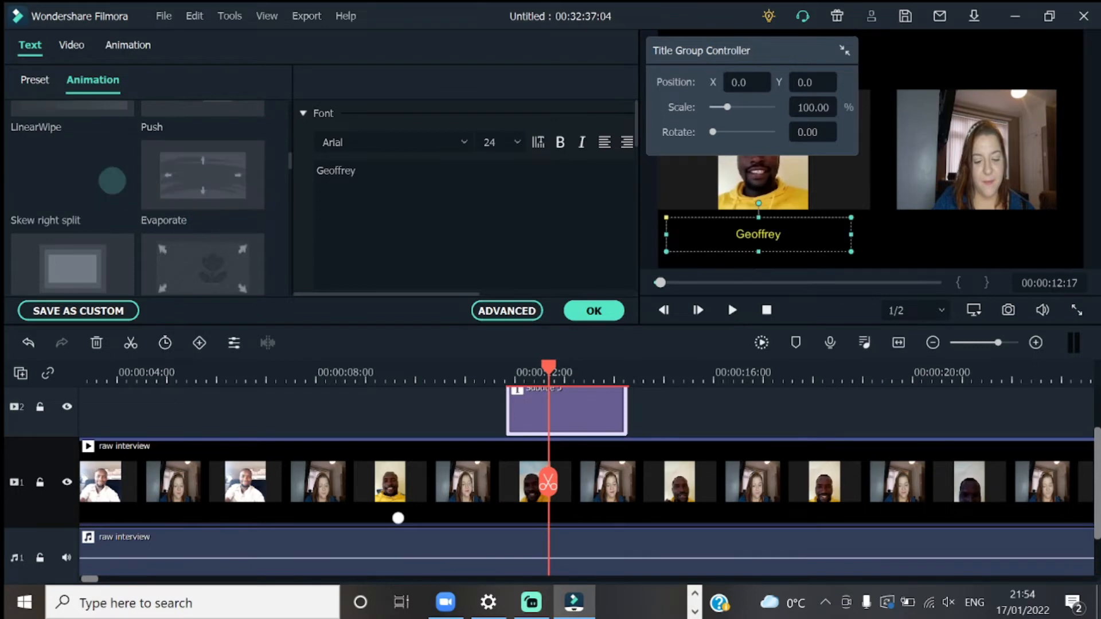
click(81, 177)
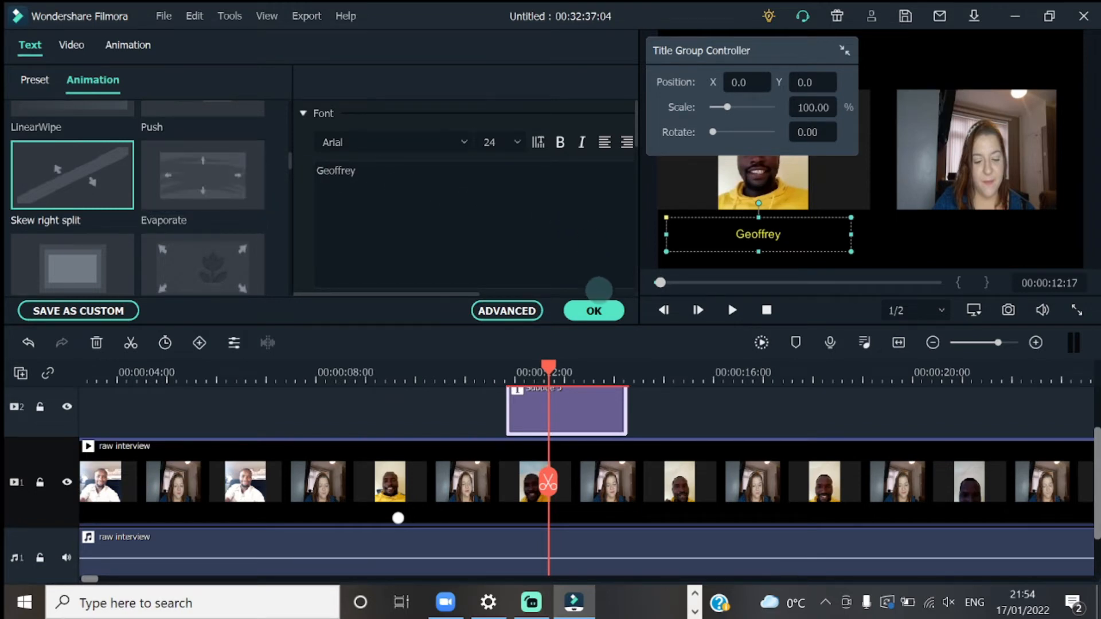
click(595, 310)
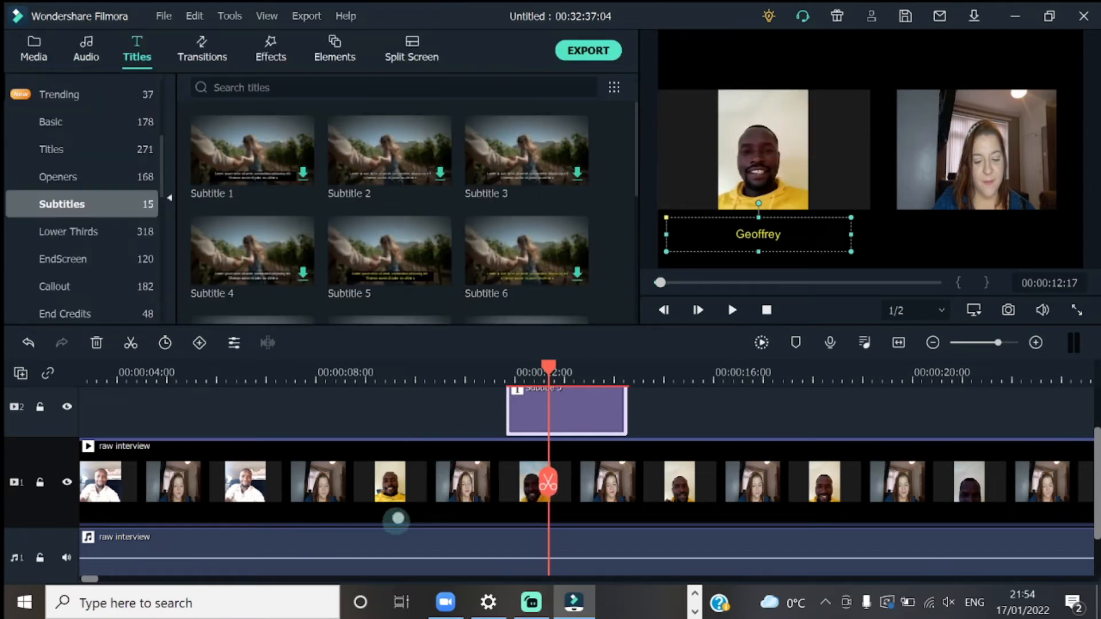
Split the raw interview clip at 00:00:11:01 and select each half separately, leaving the clip settings as they are
click(398, 518)
click(461, 410)
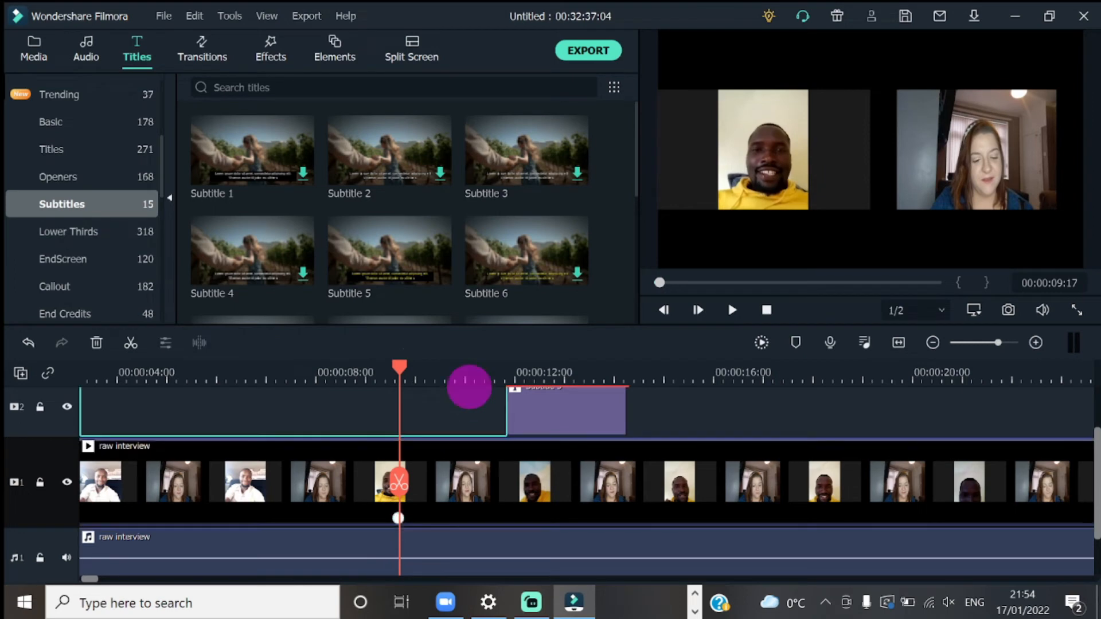
click(467, 374)
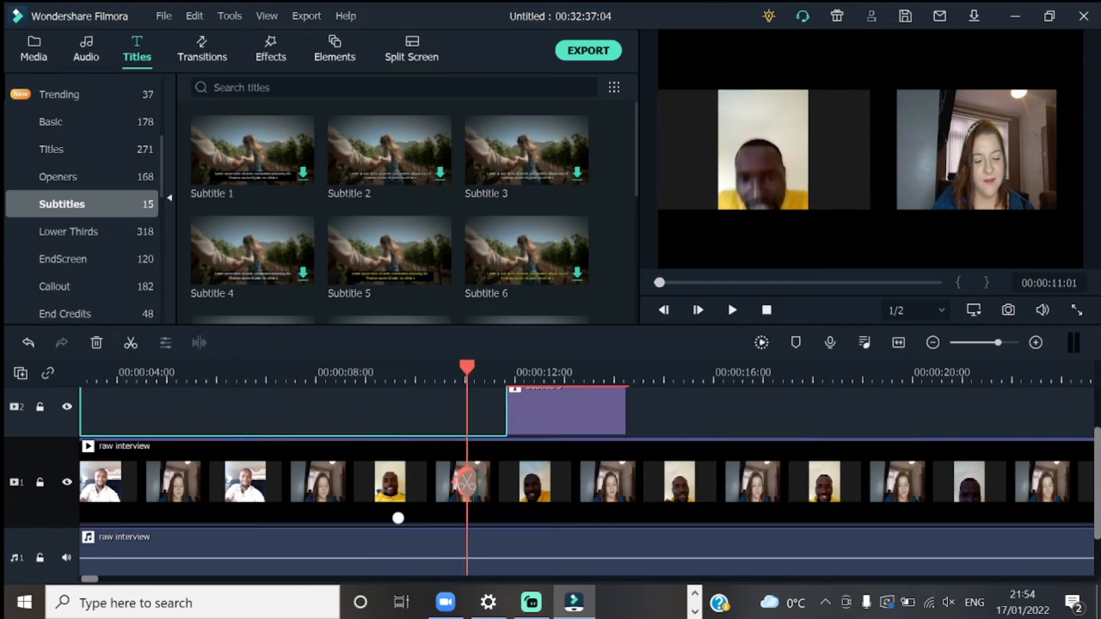
click(466, 482)
click(437, 463)
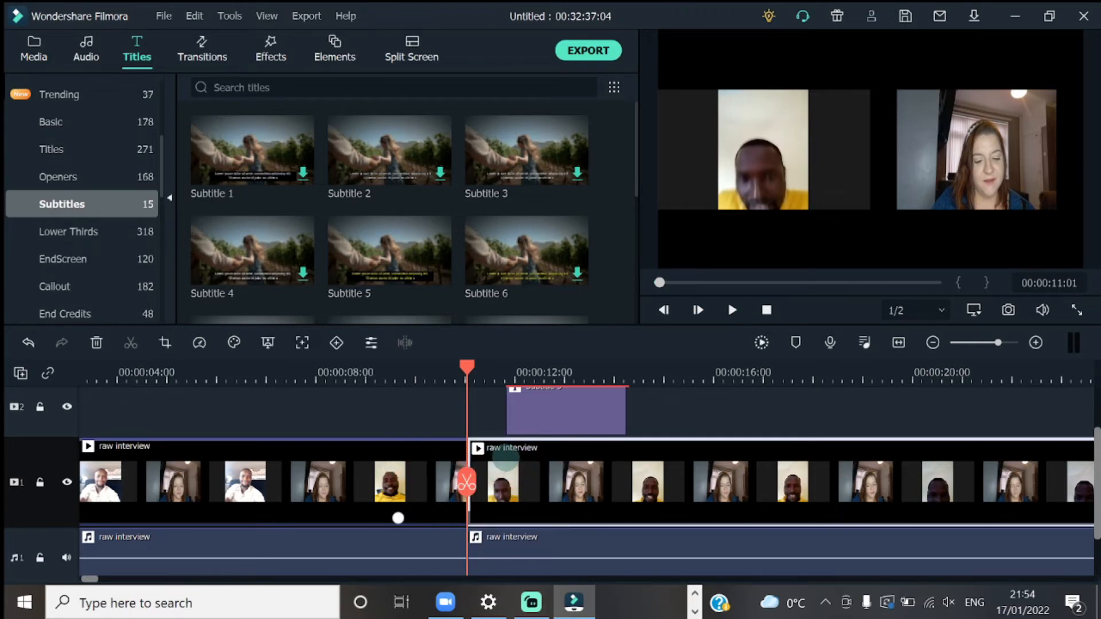
double_click(506, 482)
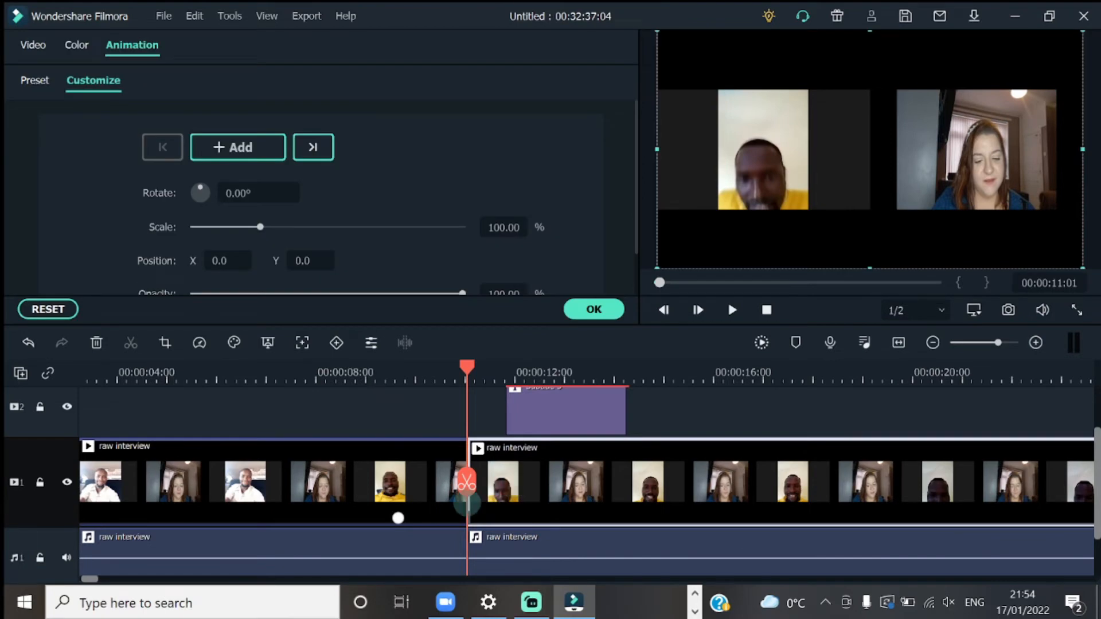
click(430, 469)
click(580, 312)
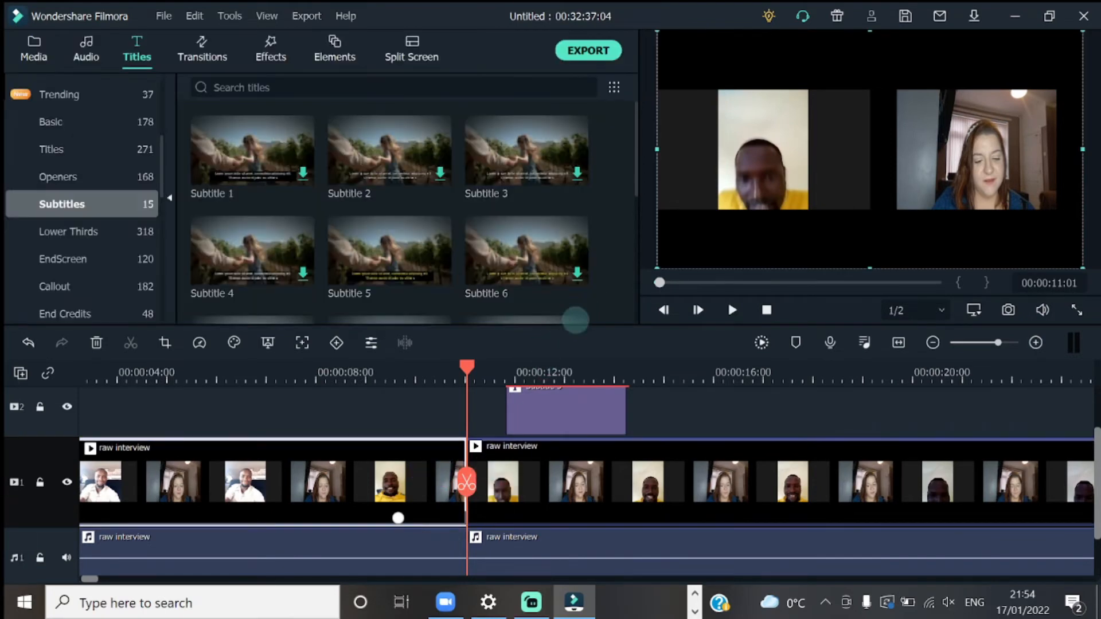
Add the Special Effects Skill Pack Transition 05 to the start of the raw interview's second half
click(512, 479)
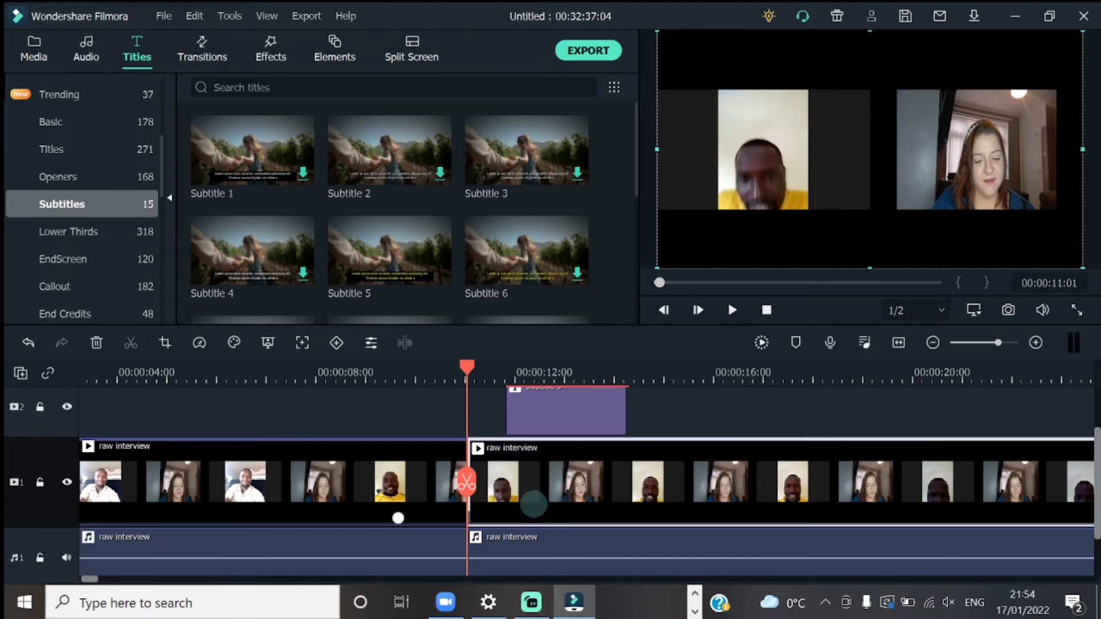
click(201, 42)
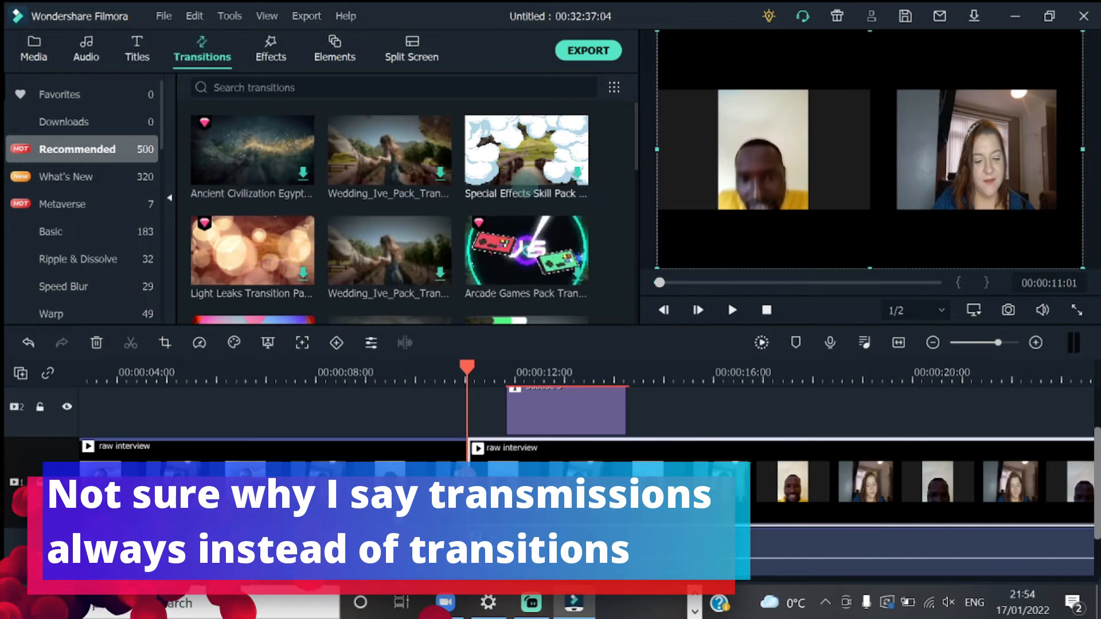
scroll(367, 161, down, 5)
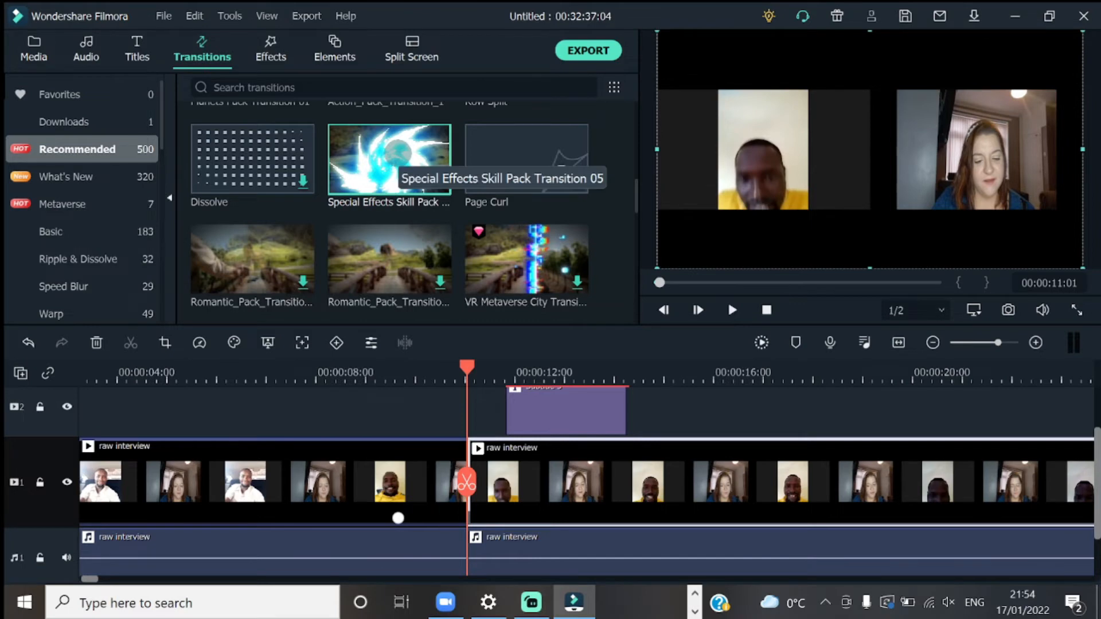
click(395, 169)
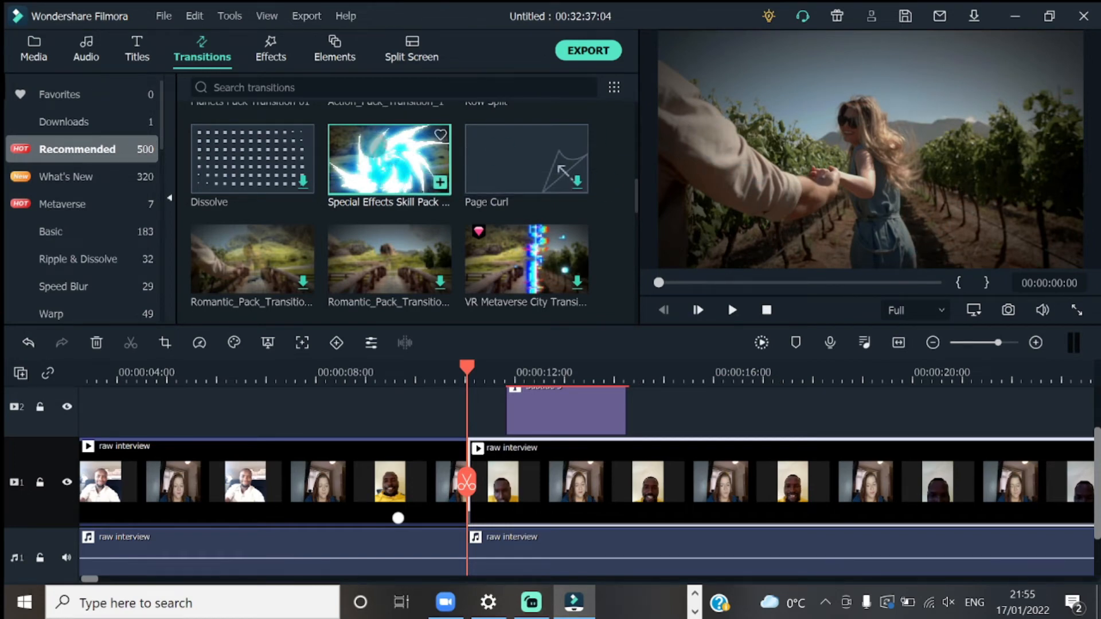
click(440, 182)
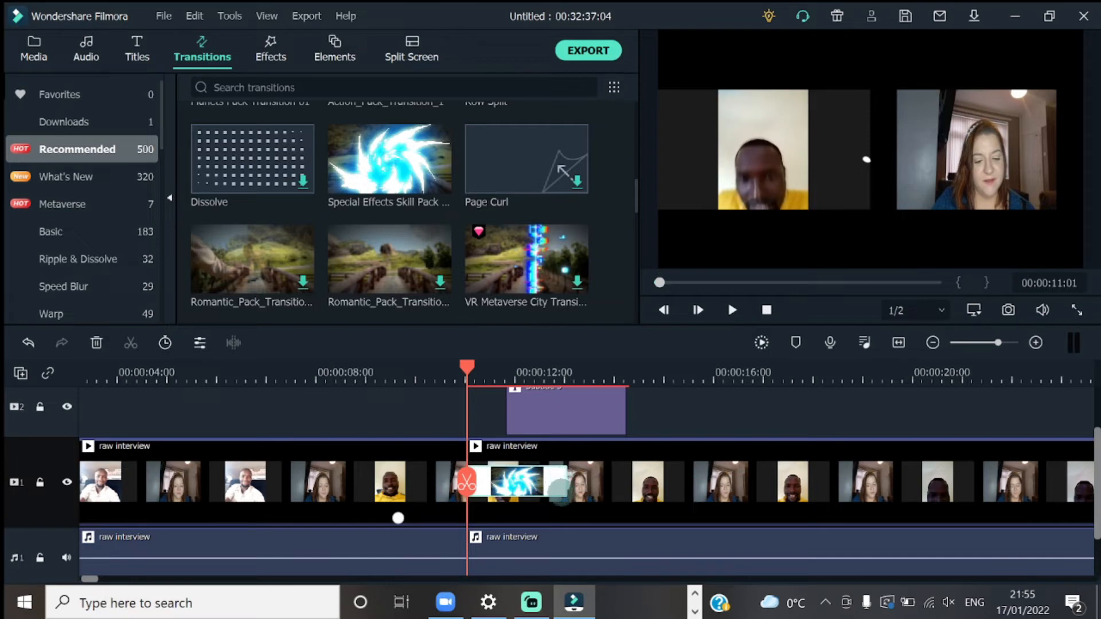
Review the duration and mode options of the transition at the cut and accept them
double_click(559, 481)
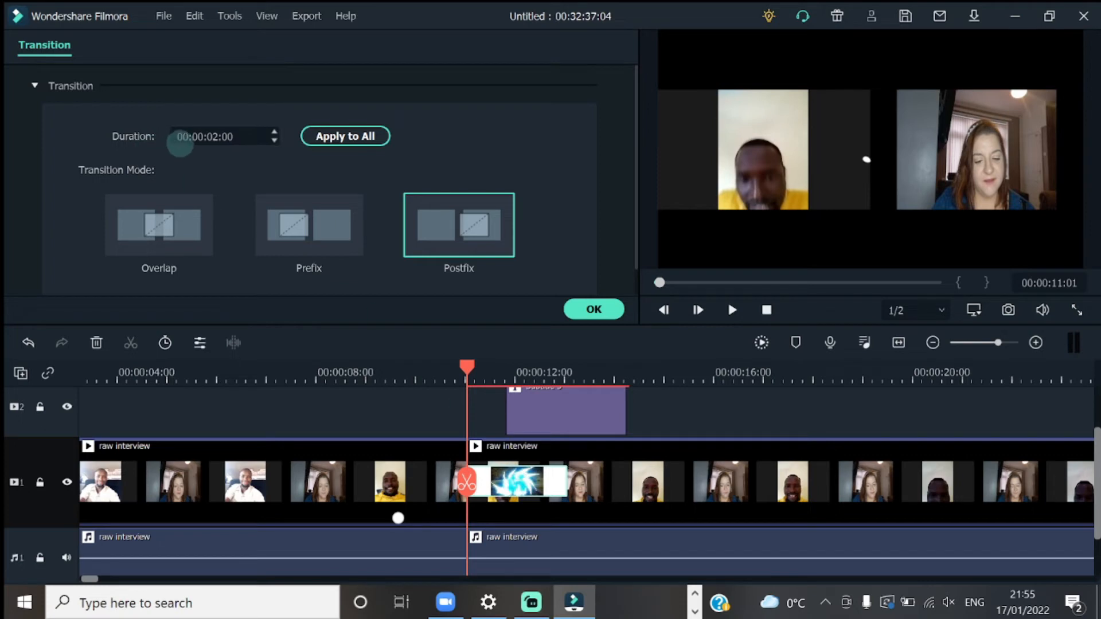
click(247, 136)
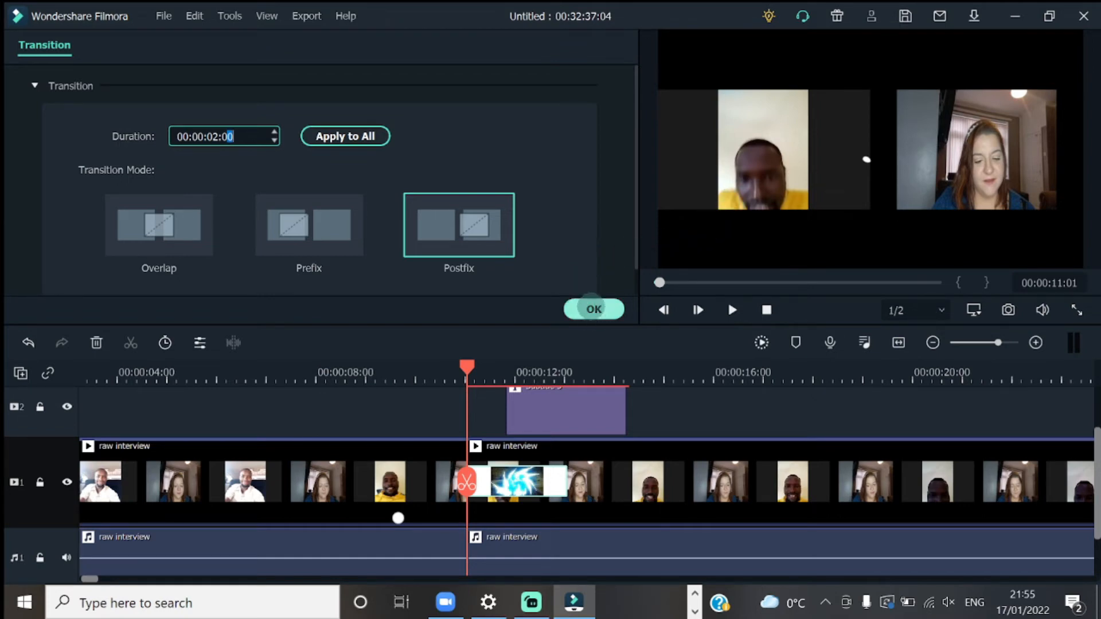
click(590, 307)
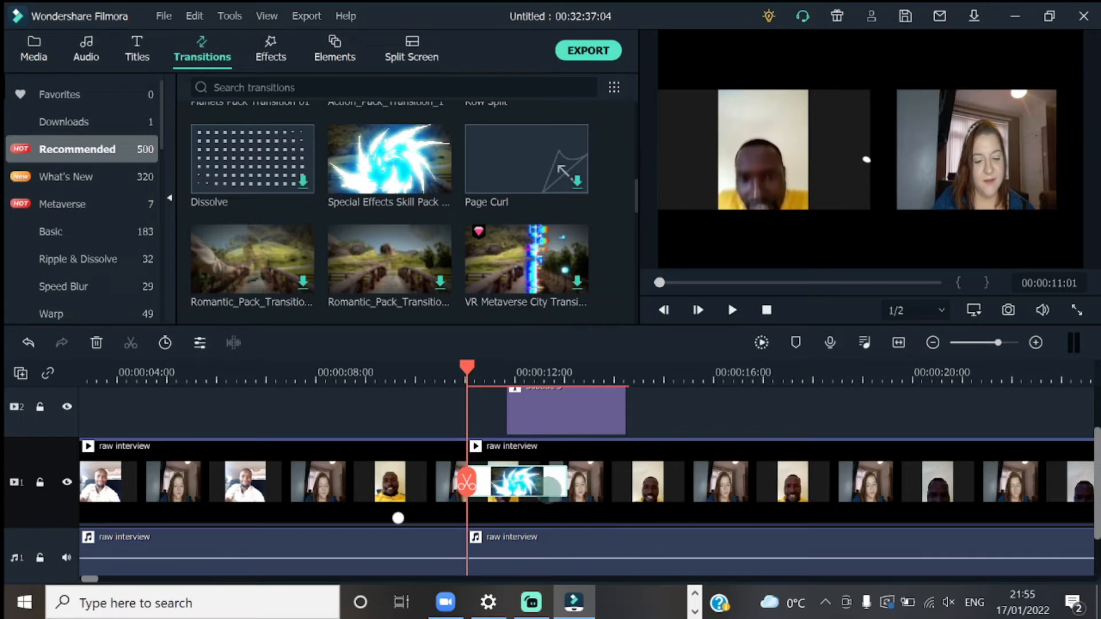
Delete the transition at the cut and undo the split of the raw interview clip
key(Delete)
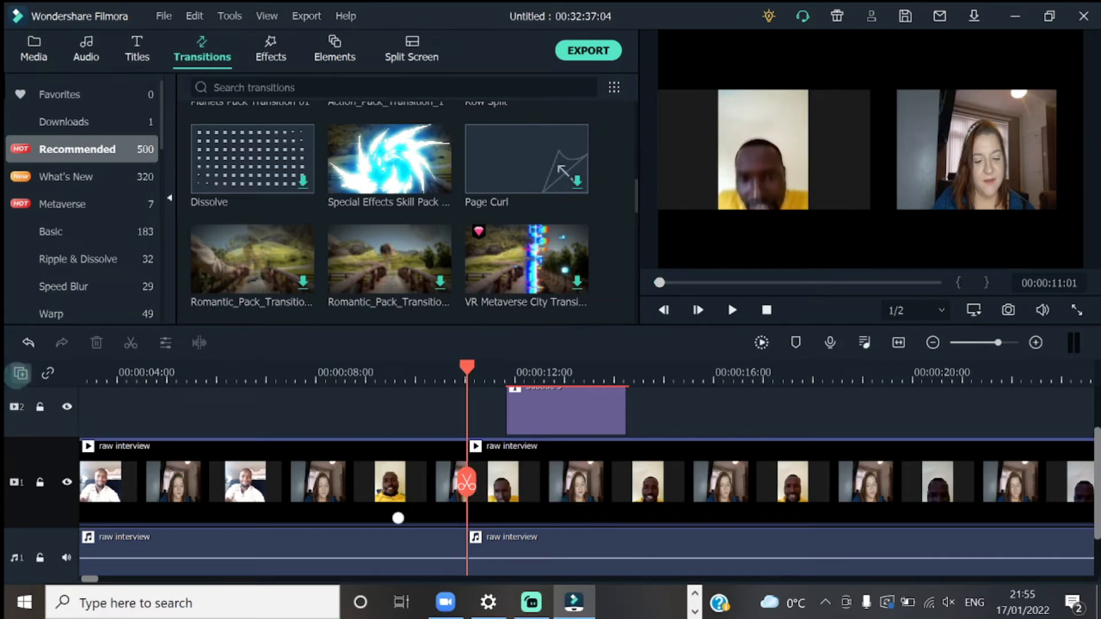
click(26, 342)
click(26, 343)
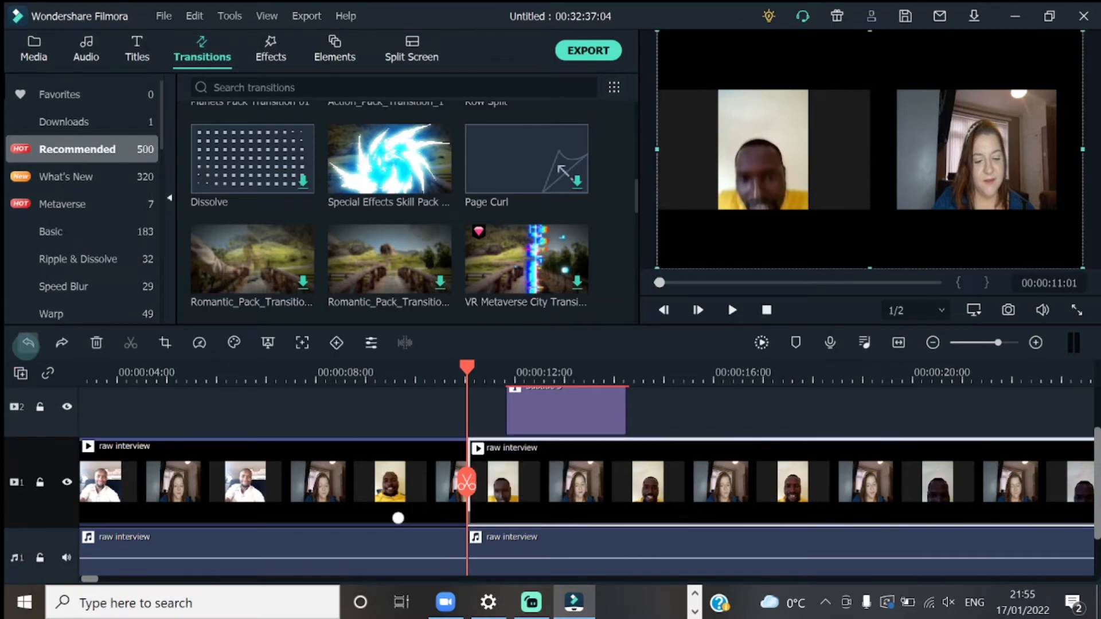
click(25, 343)
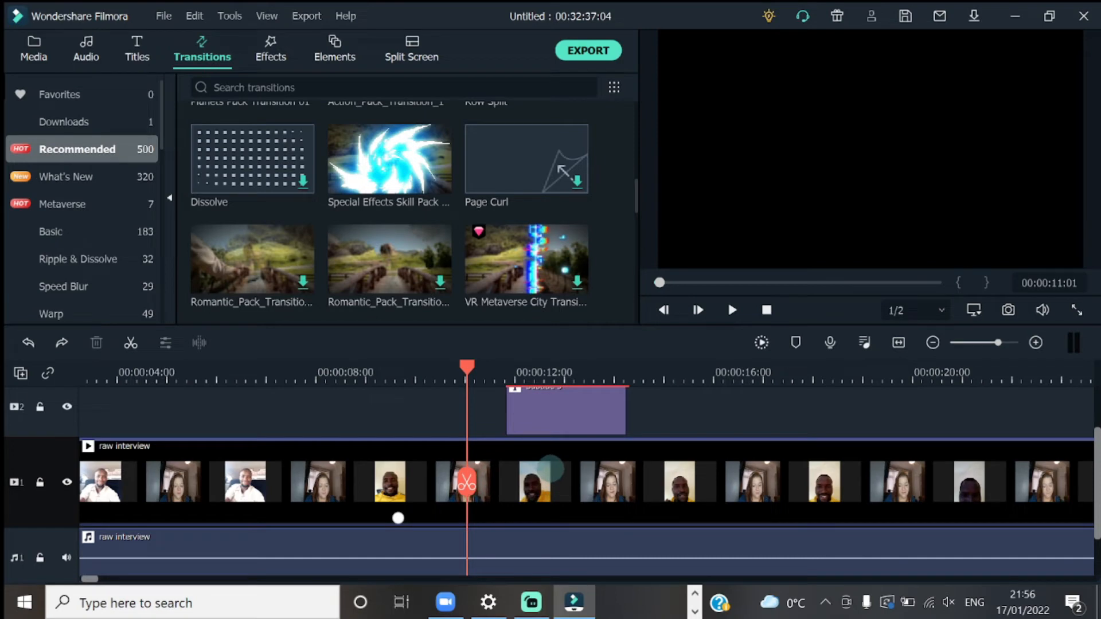
Move the playhead to 00:02:30:16 in the raw interview and show the project media
drag(499, 478, 672, 472)
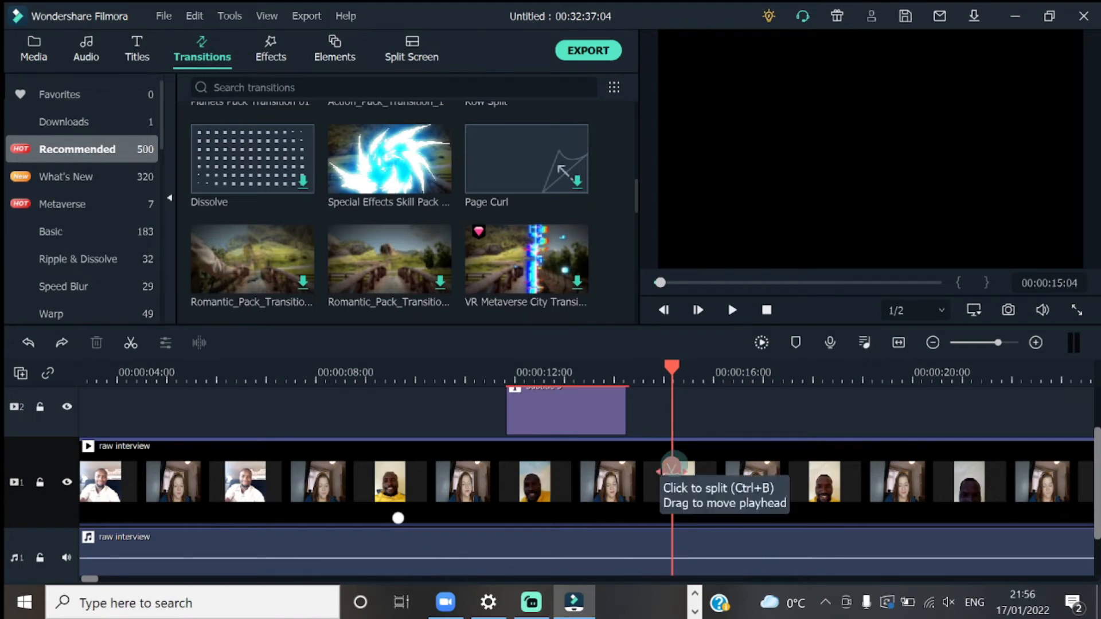
drag(671, 468, 713, 436)
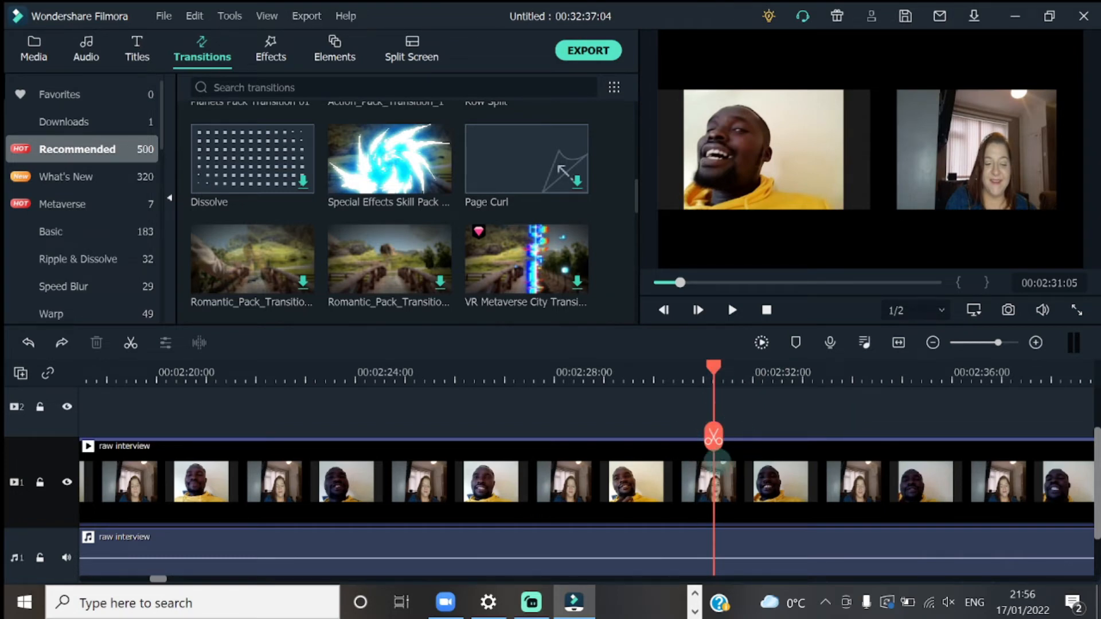
drag(713, 437, 685, 433)
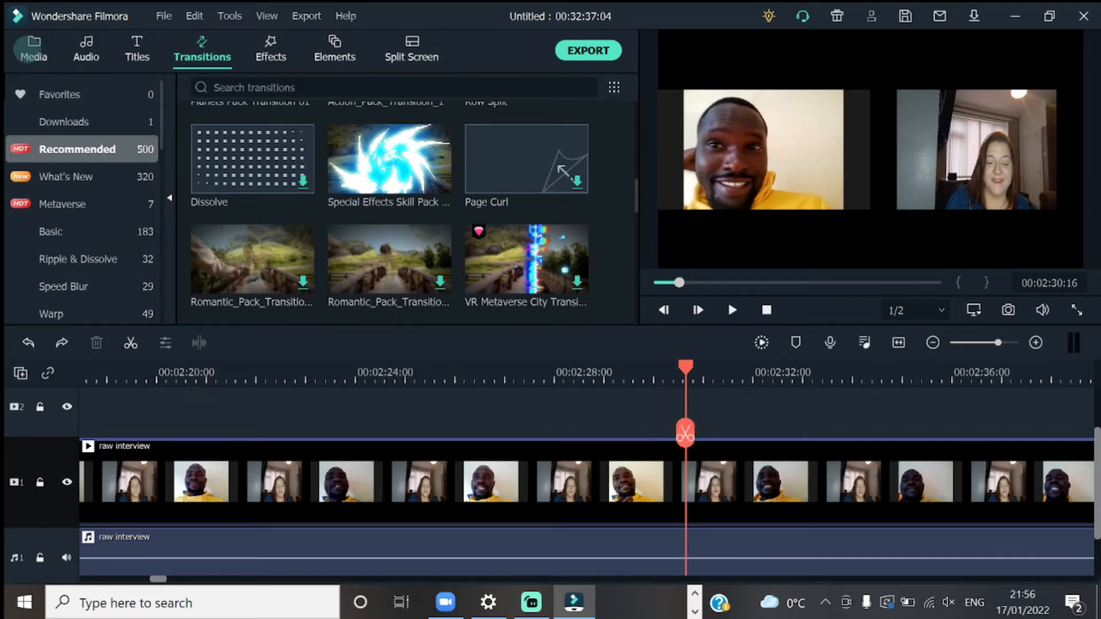
click(32, 47)
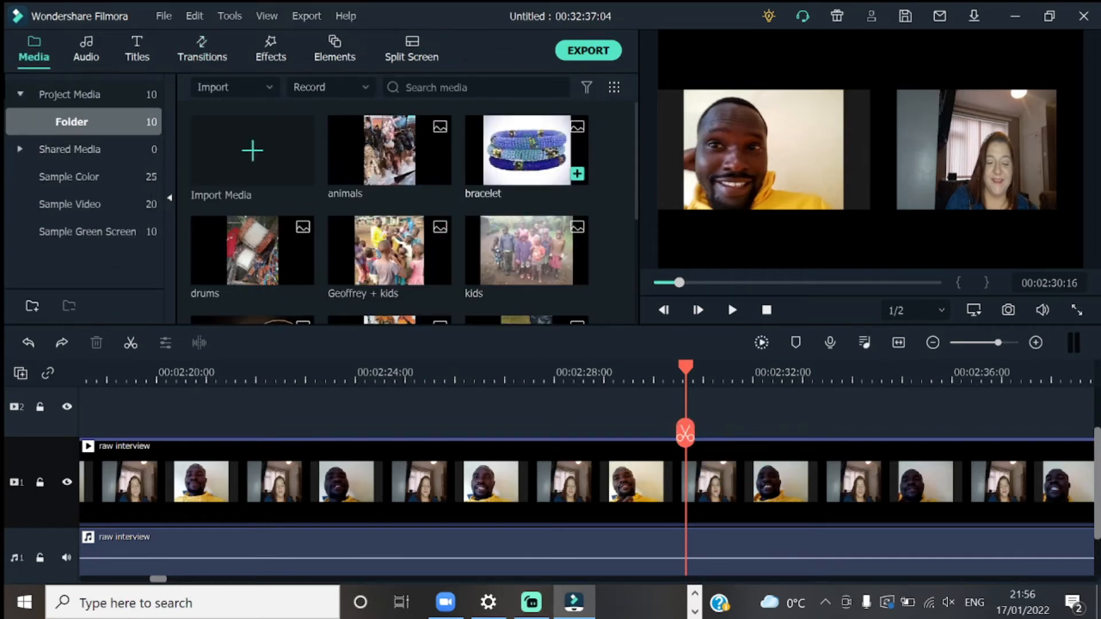
Try inserting the bracelet image into the raw interview's own track at the playhead, and undo the insertion
double_click(519, 160)
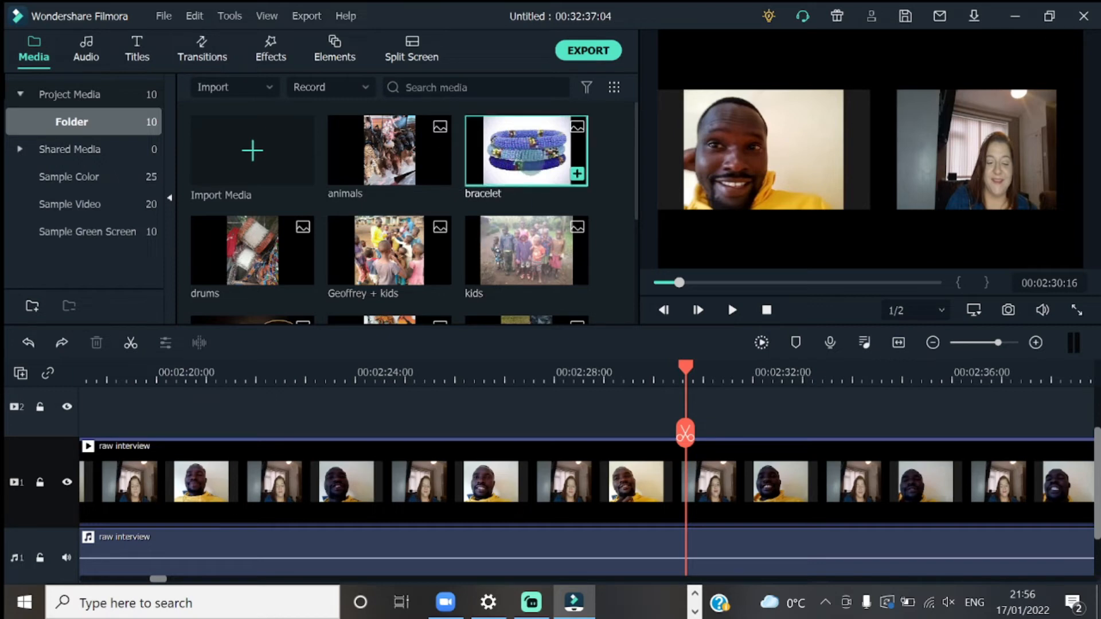
click(576, 173)
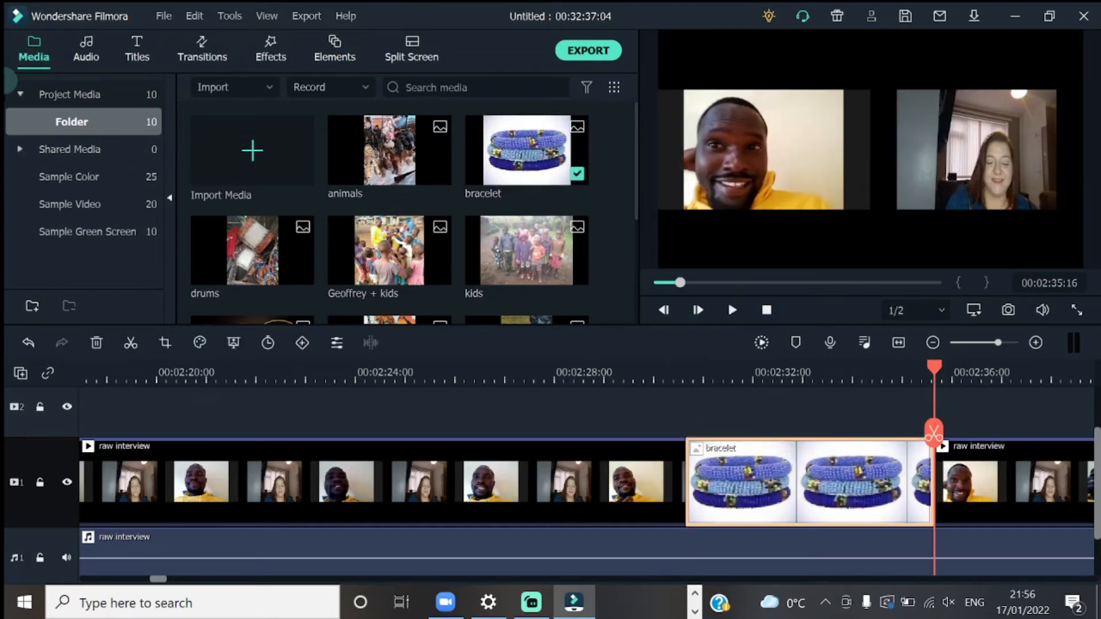
click(26, 343)
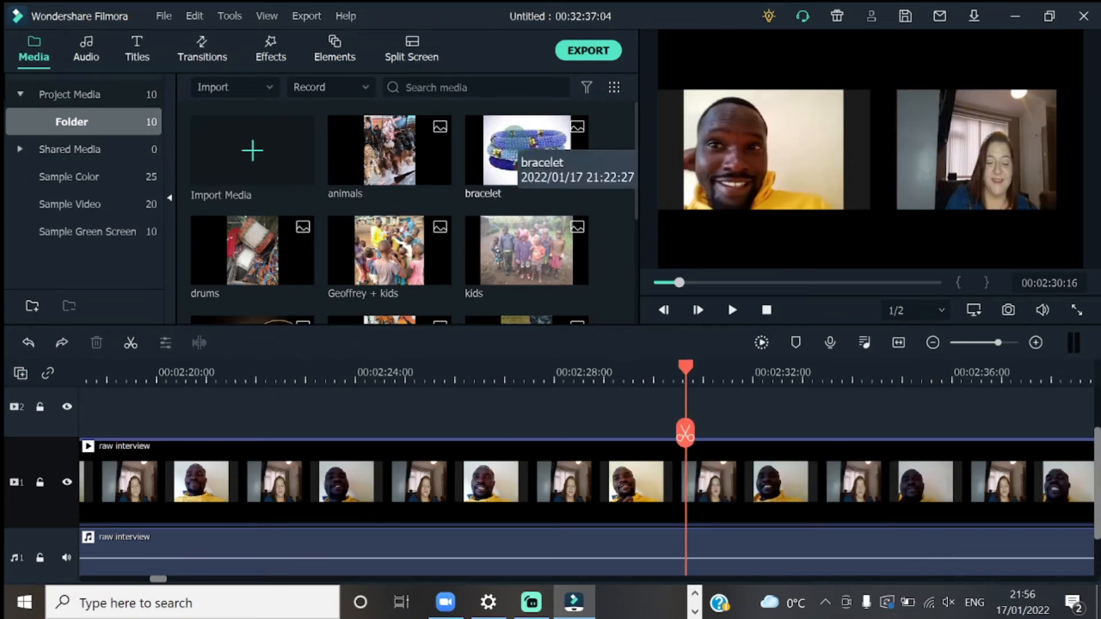
Place the bracelet image on video track 2 above the raw interview, starting at 00:02:30:16
drag(513, 151, 698, 412)
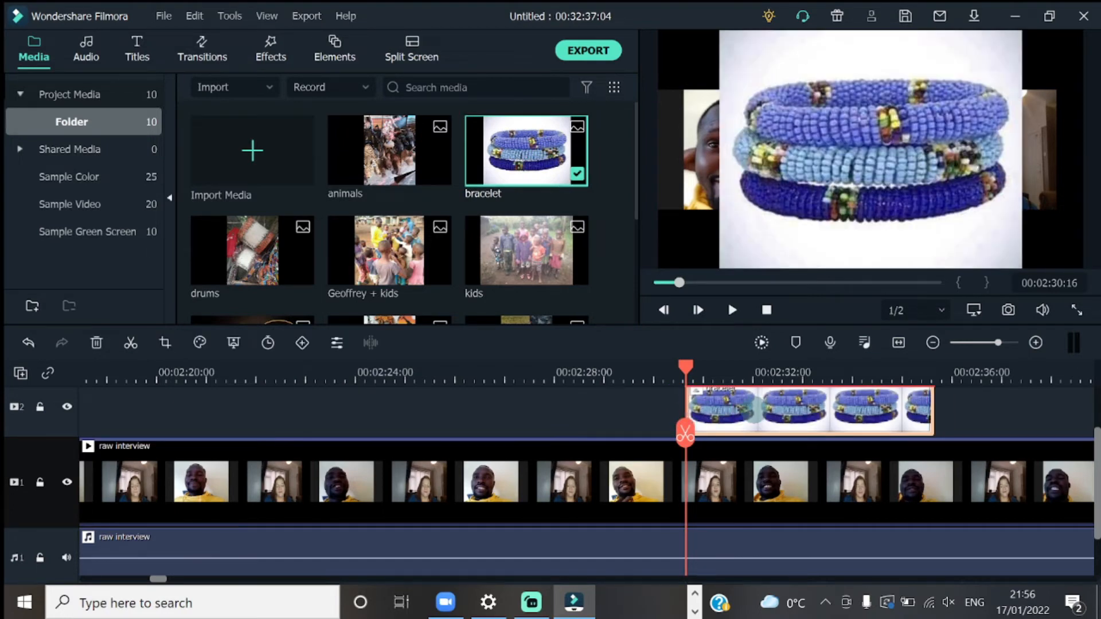
Shrink the bracelet image and position it between the two speakers near the lower edge of the frame
double_click(754, 410)
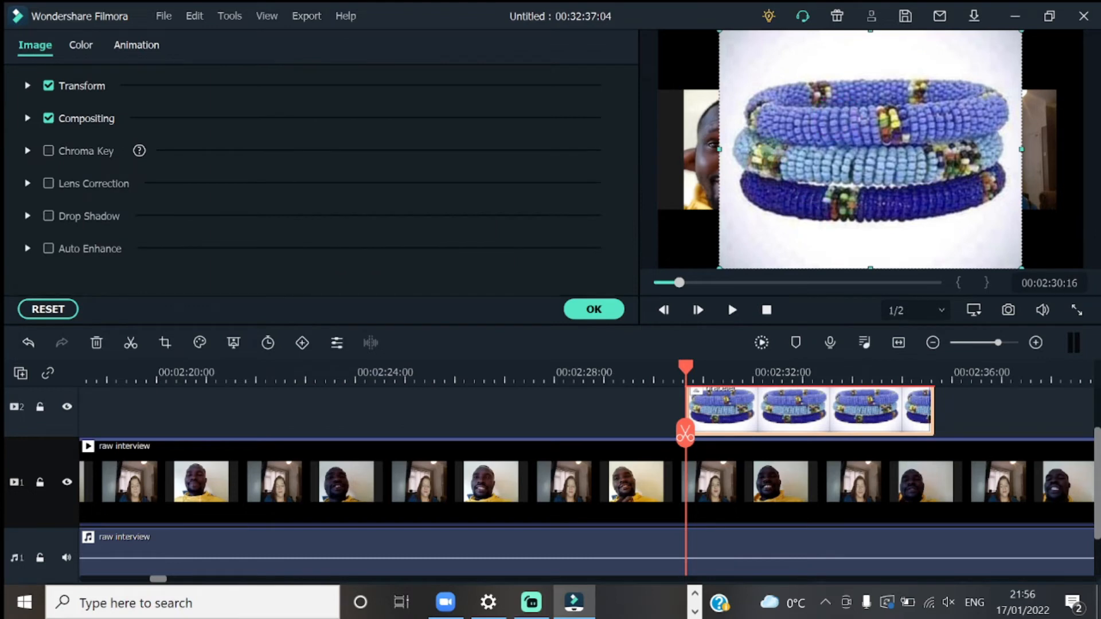
drag(721, 268, 888, 132)
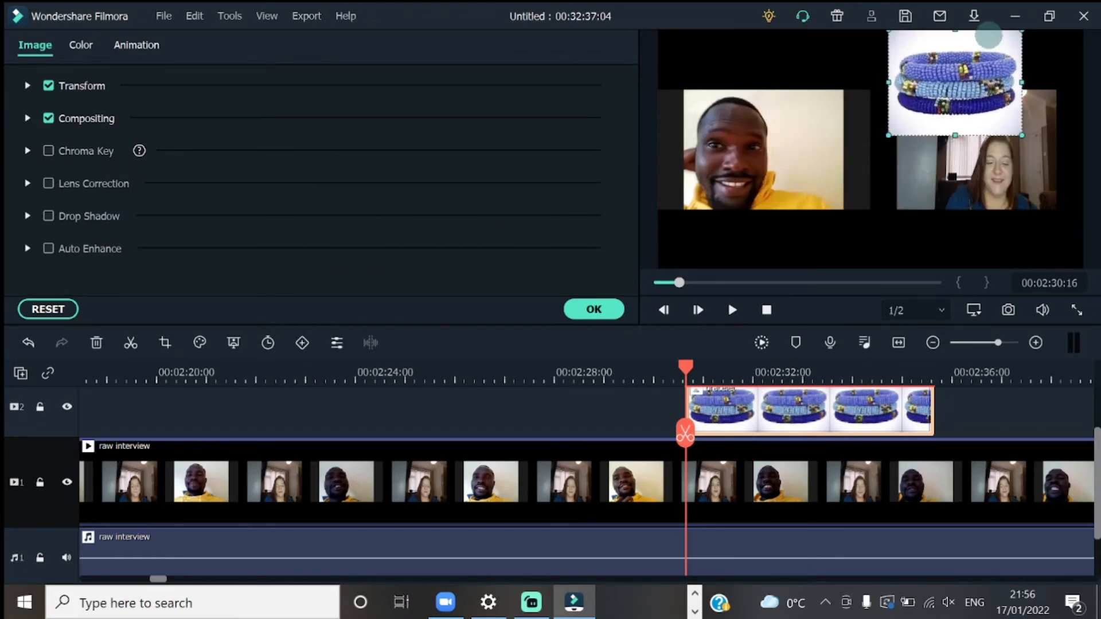
drag(964, 79, 891, 174)
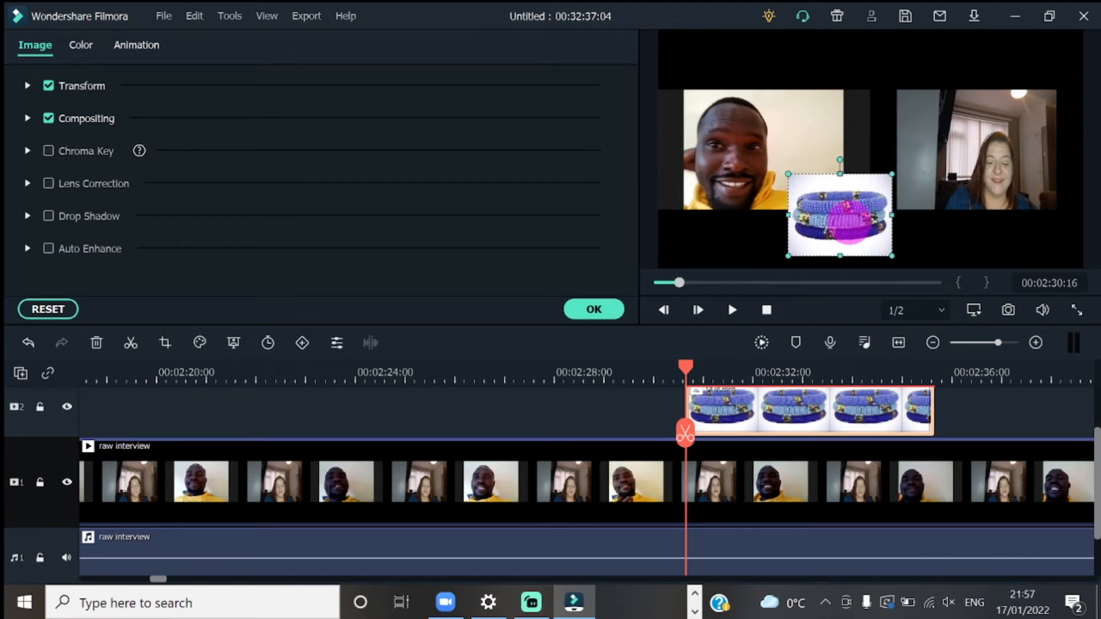
drag(848, 217, 869, 213)
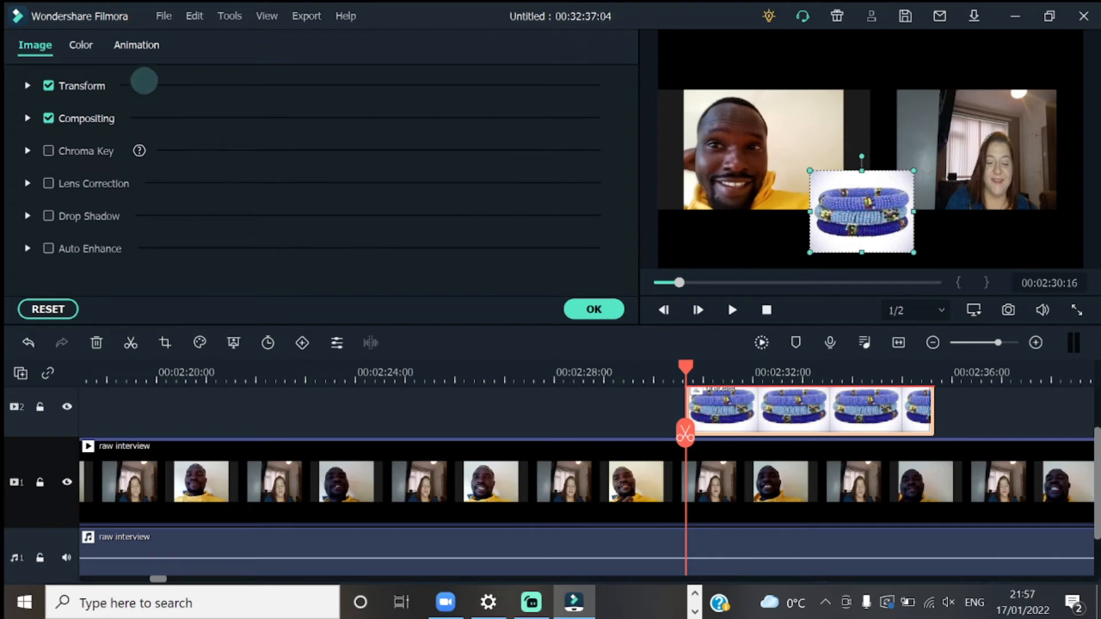
Apply the Vortex Out preset animation to the bracelet image
click(144, 46)
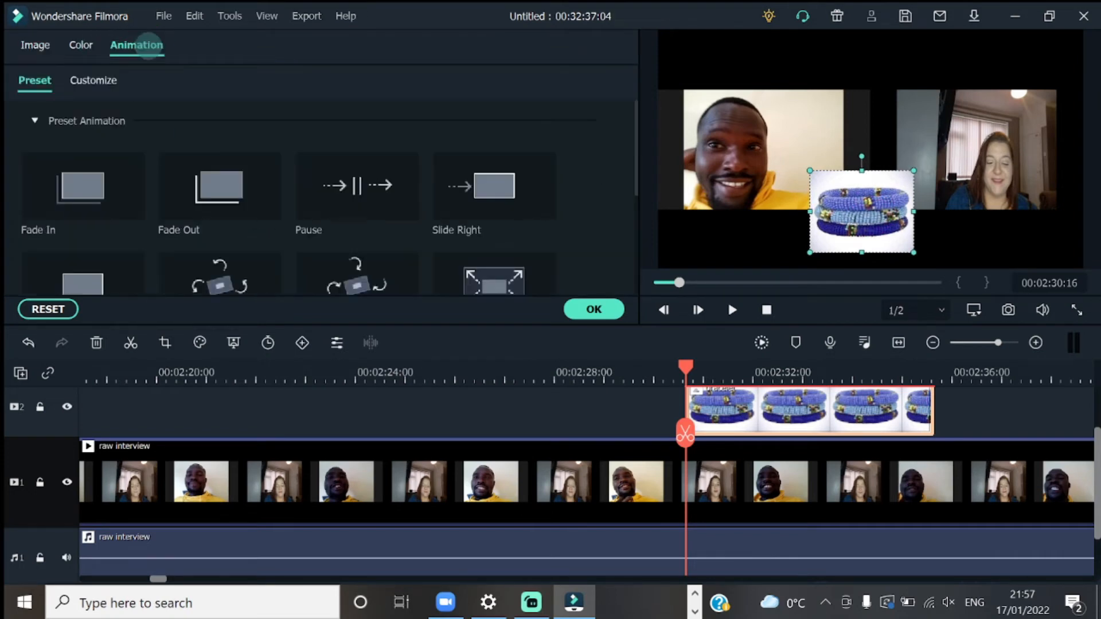
scroll(425, 169, down, 5)
scroll(358, 252, up, 5)
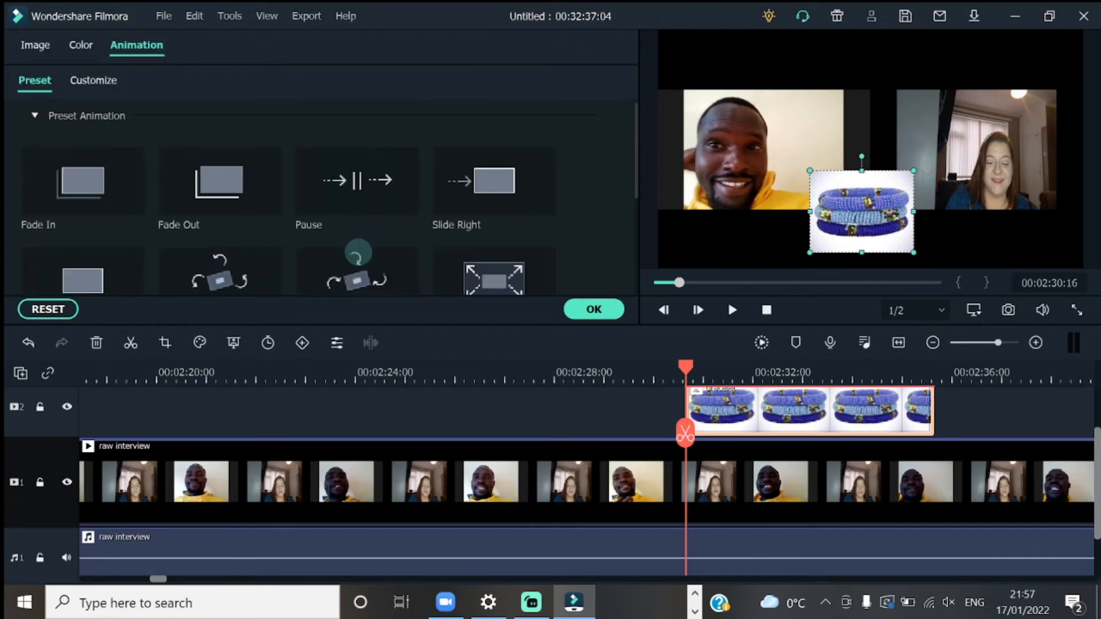
double_click(356, 270)
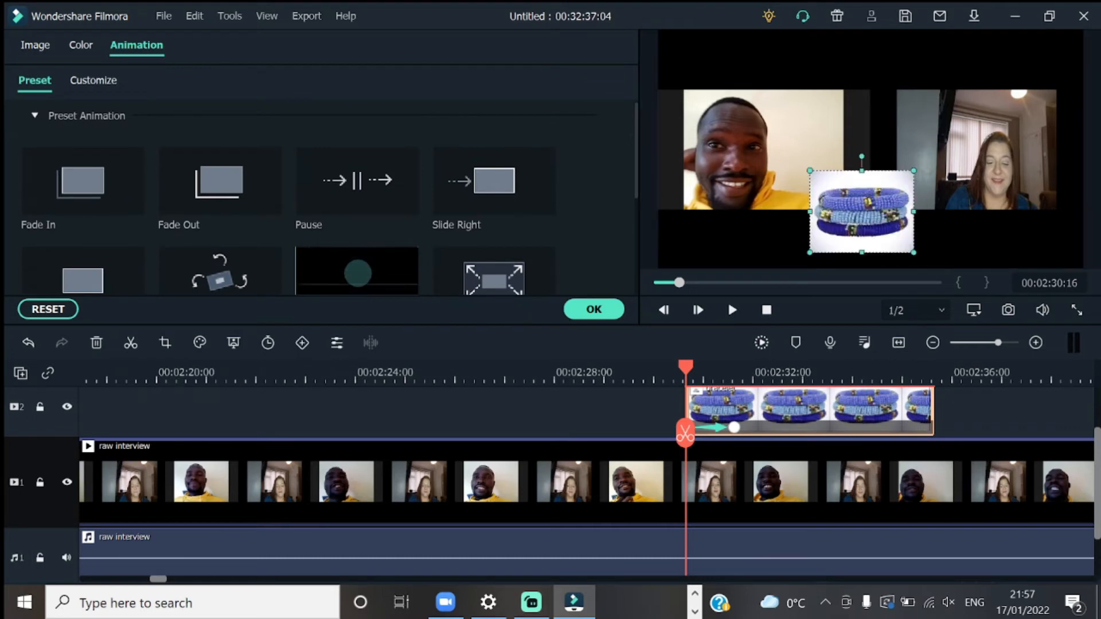
Apply the Up Down 2 motion from the legacy preset motions to the bracelet image
scroll(538, 221, down, 5)
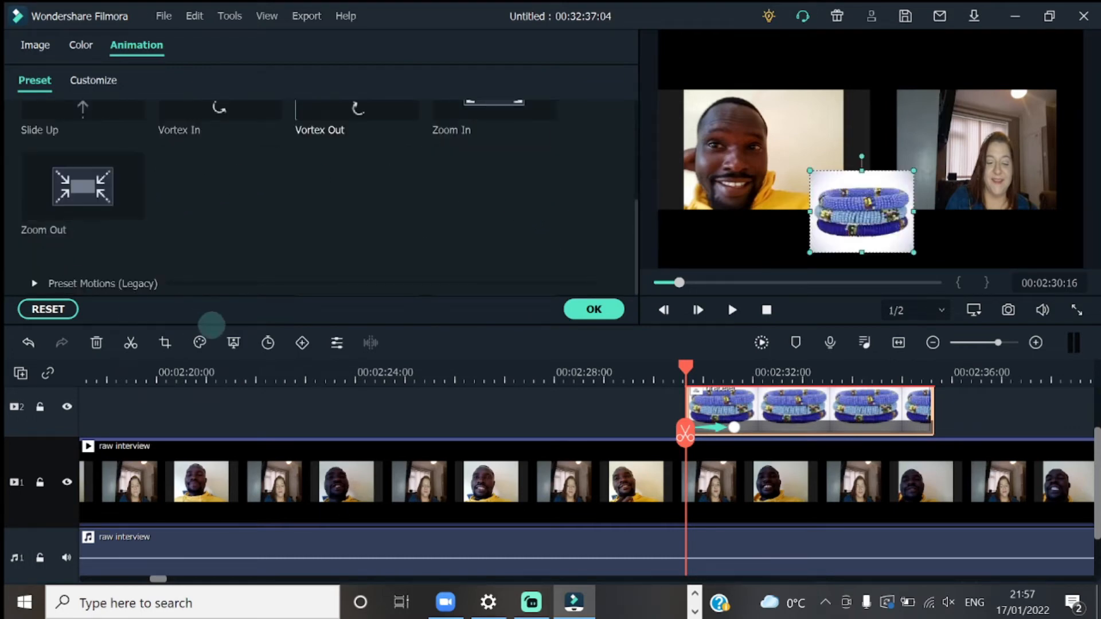
click(34, 284)
scroll(442, 201, down, 10)
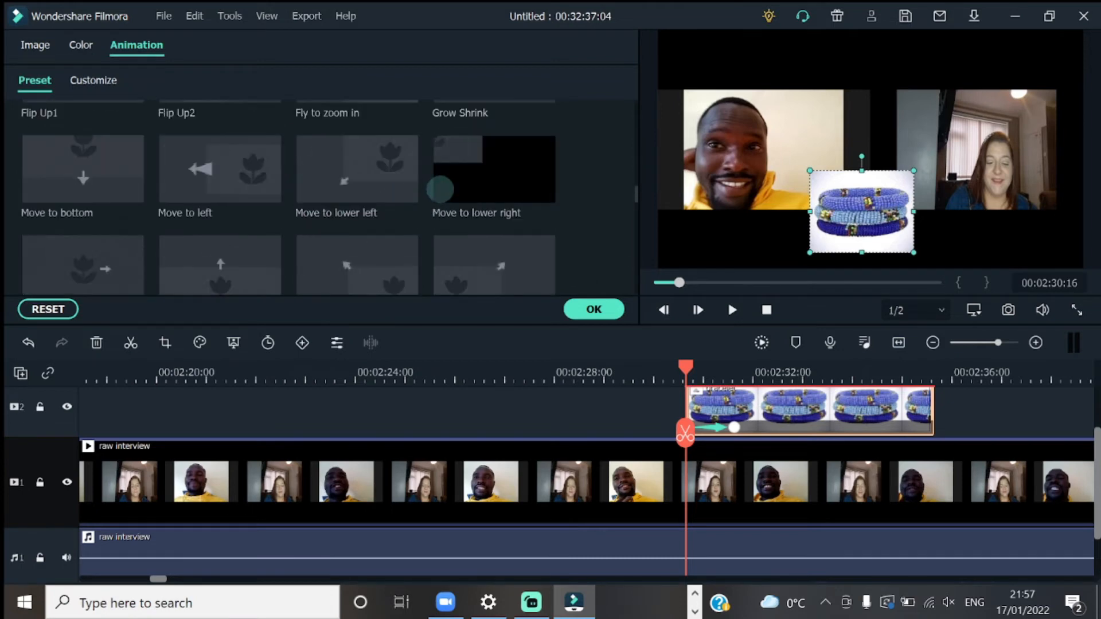
click(344, 202)
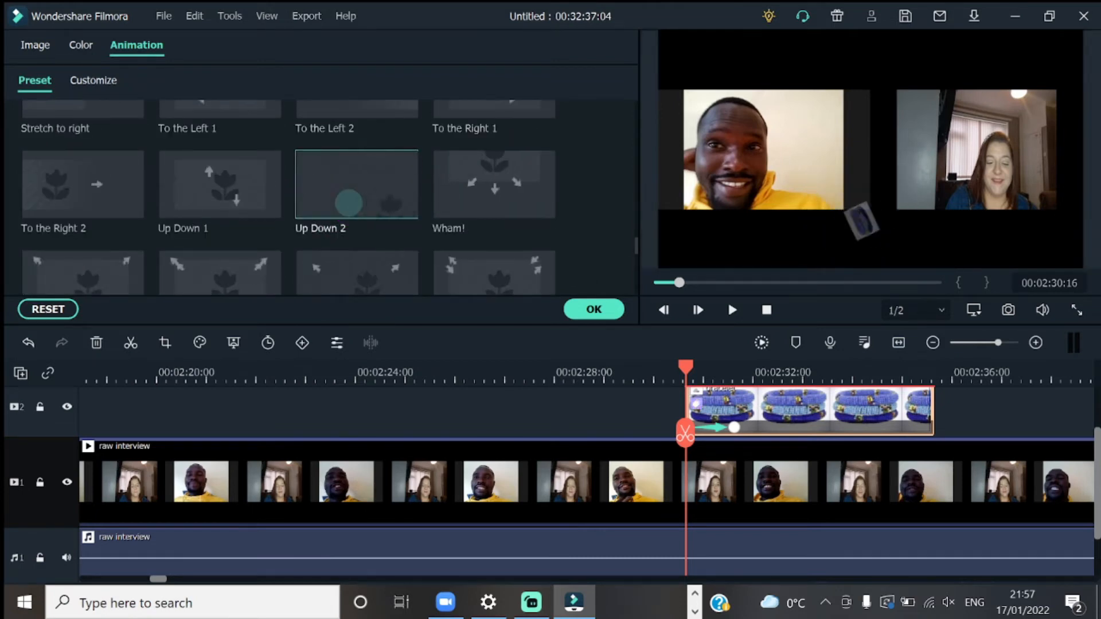
scroll(278, 172, up, 10)
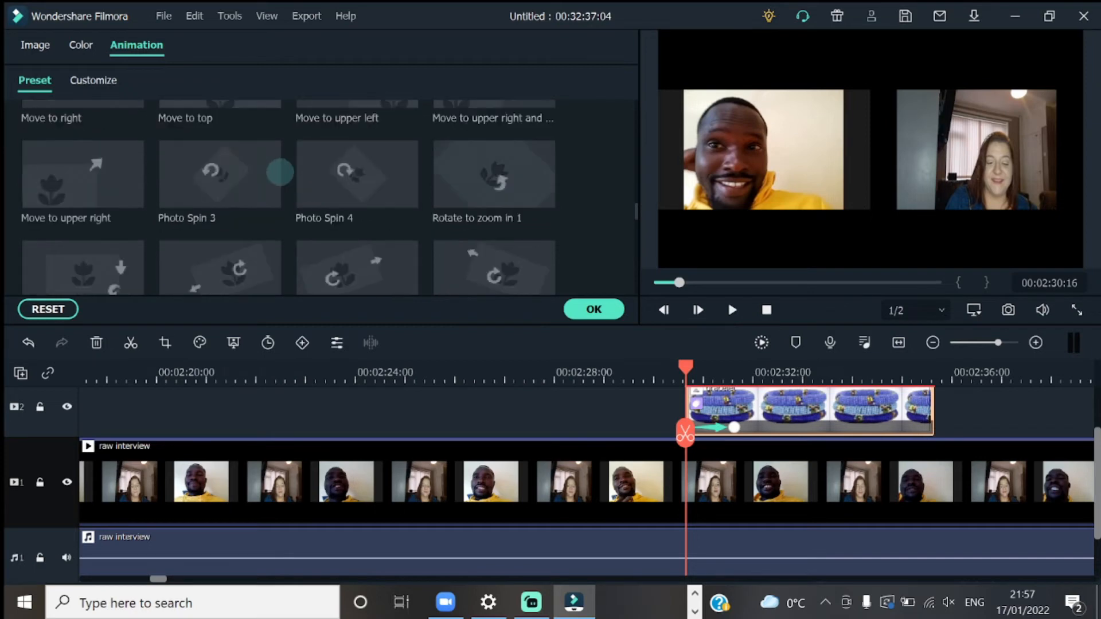
scroll(148, 170, up, 5)
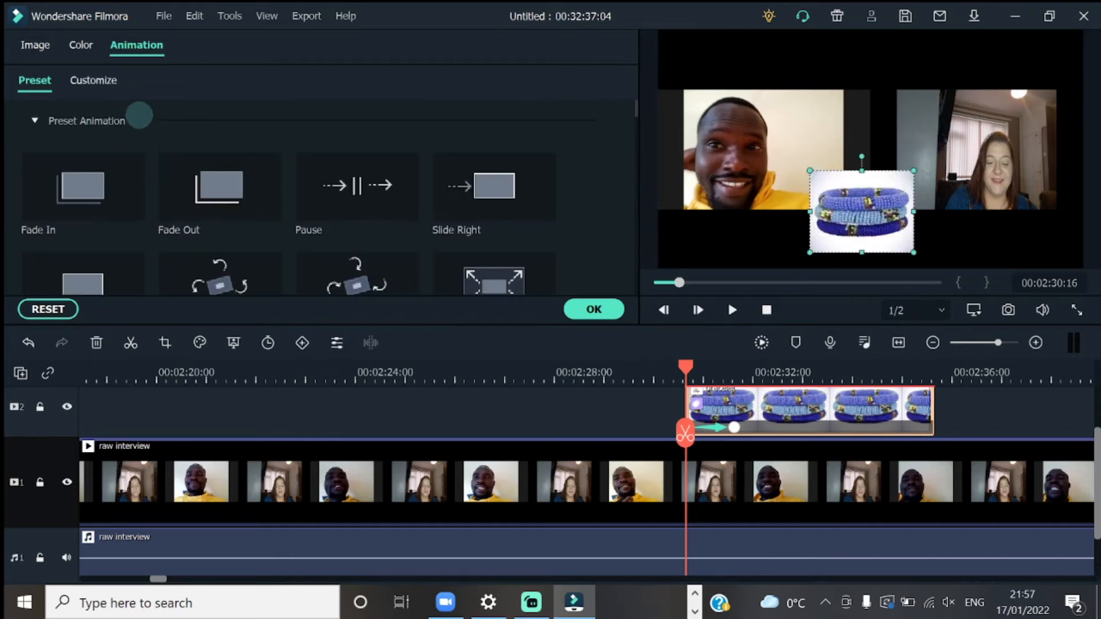
Review the bracelet image's custom animation settings and nudge the image slightly to the right within the frame
click(91, 81)
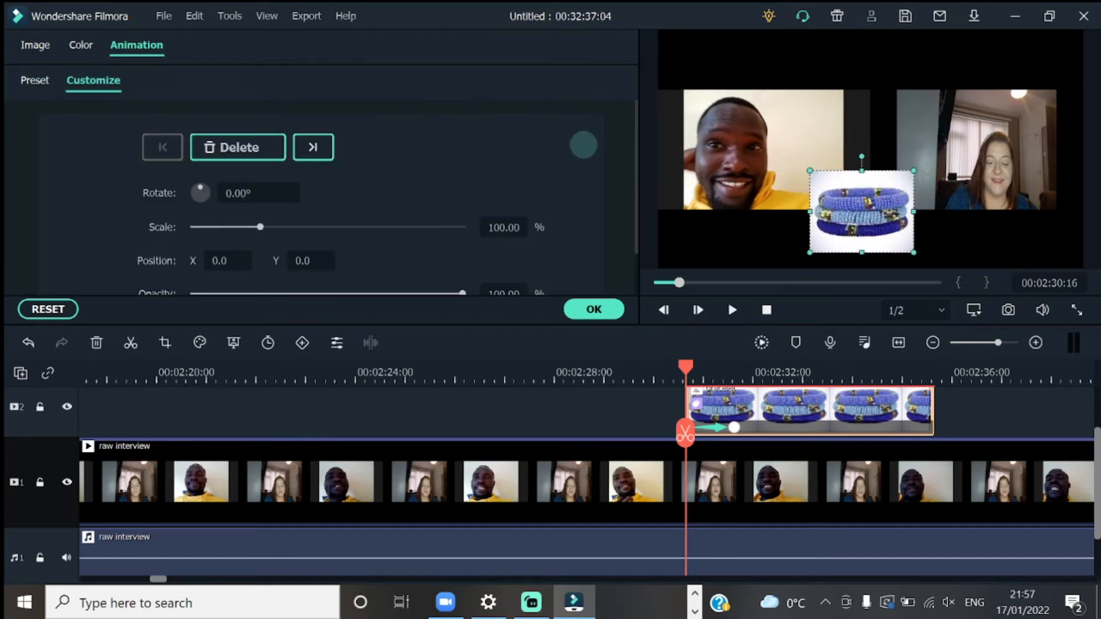
scroll(583, 144, down, 2)
scroll(112, 126, up, 2)
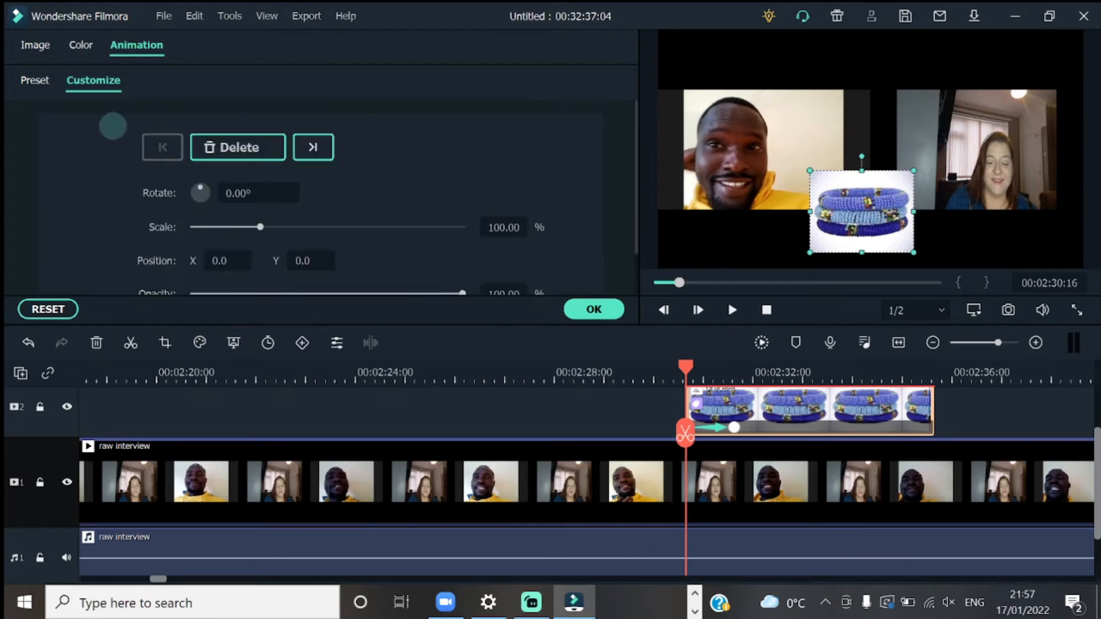
click(33, 81)
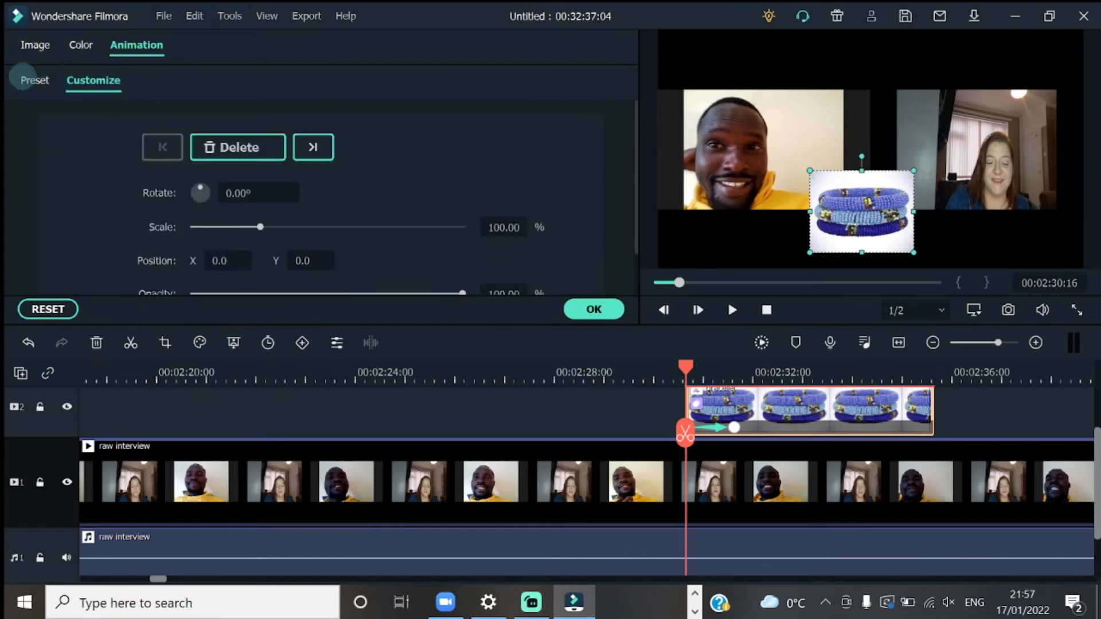
click(35, 45)
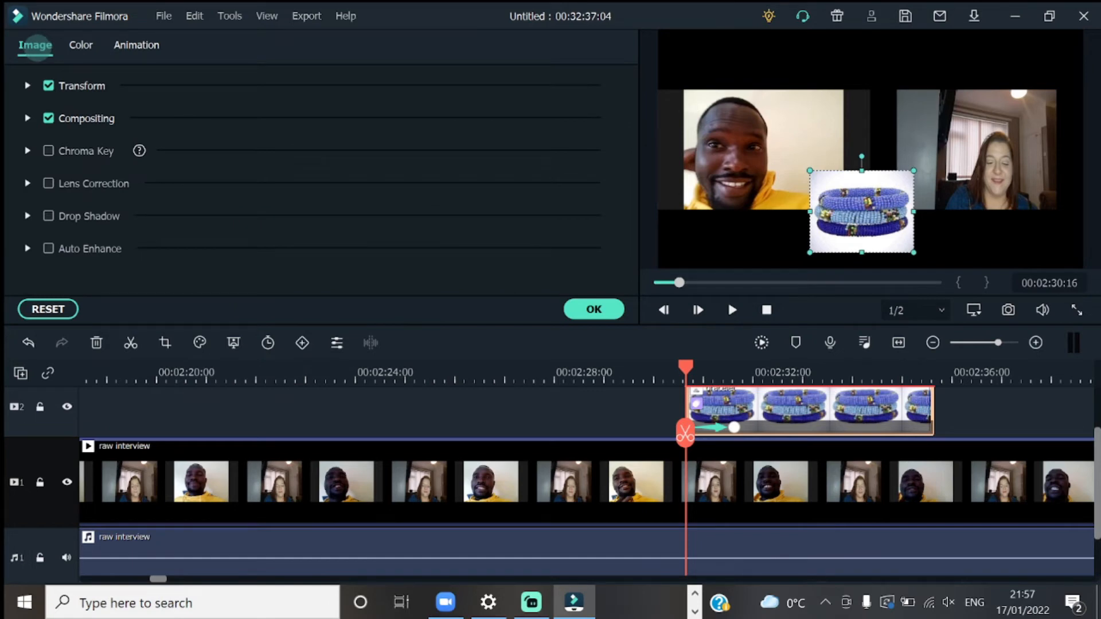
drag(848, 205, 850, 205)
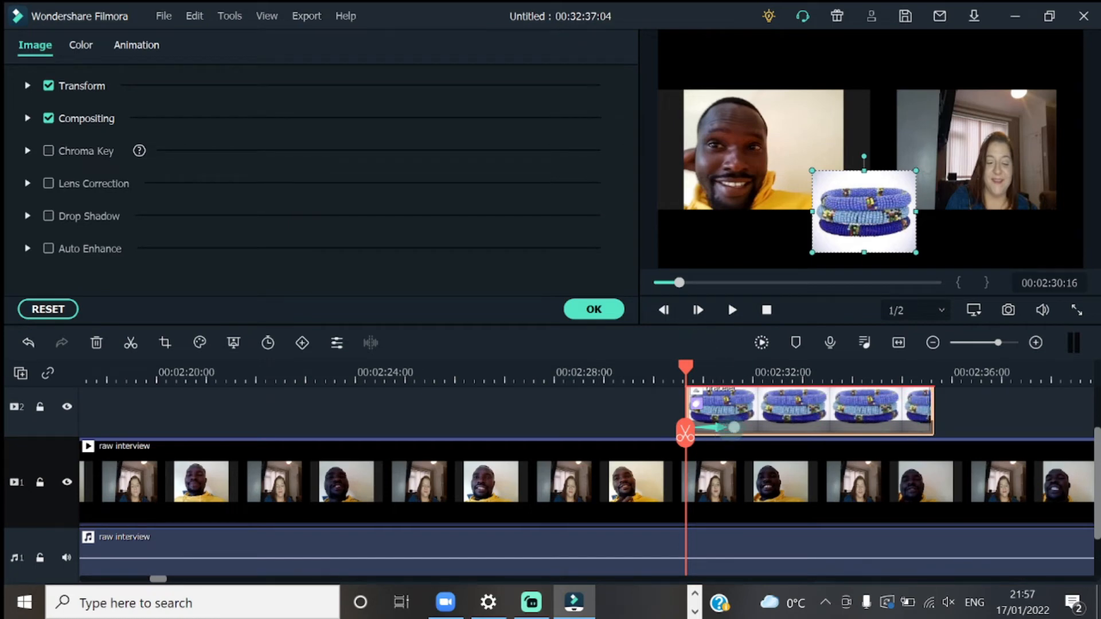
Move the bracelet clip earlier on video track 2 so that it ends at 00:02:35:04
drag(685, 434, 909, 434)
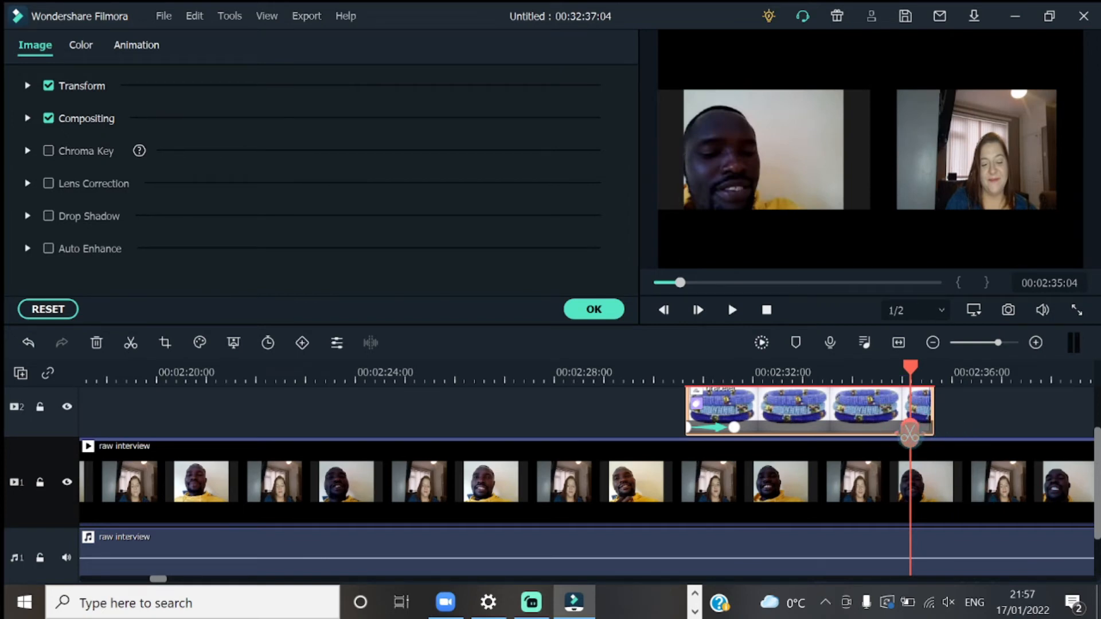
drag(794, 413, 730, 413)
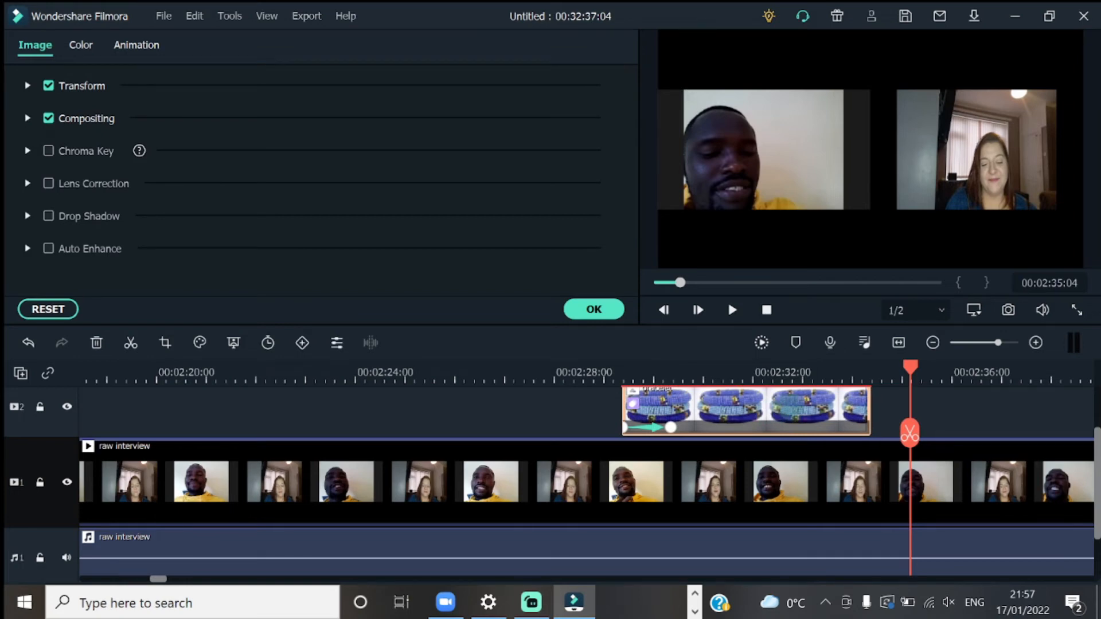
drag(799, 418, 838, 418)
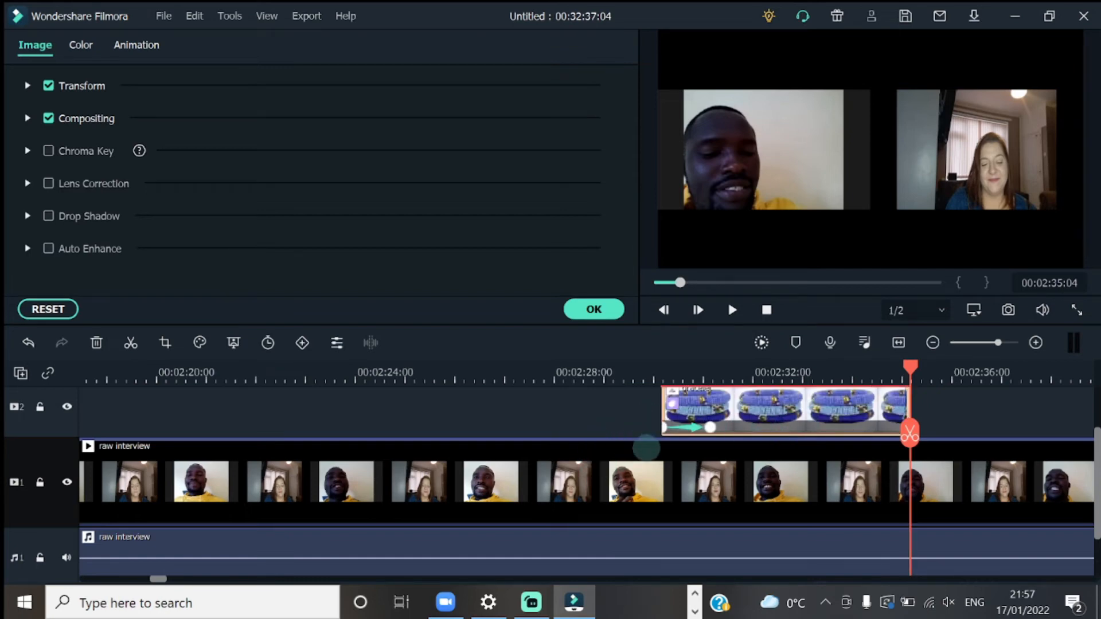
Split the raw interview around the bracelet clip at 00:02:30:01 and 00:02:35:05
click(637, 393)
drag(643, 374, 655, 374)
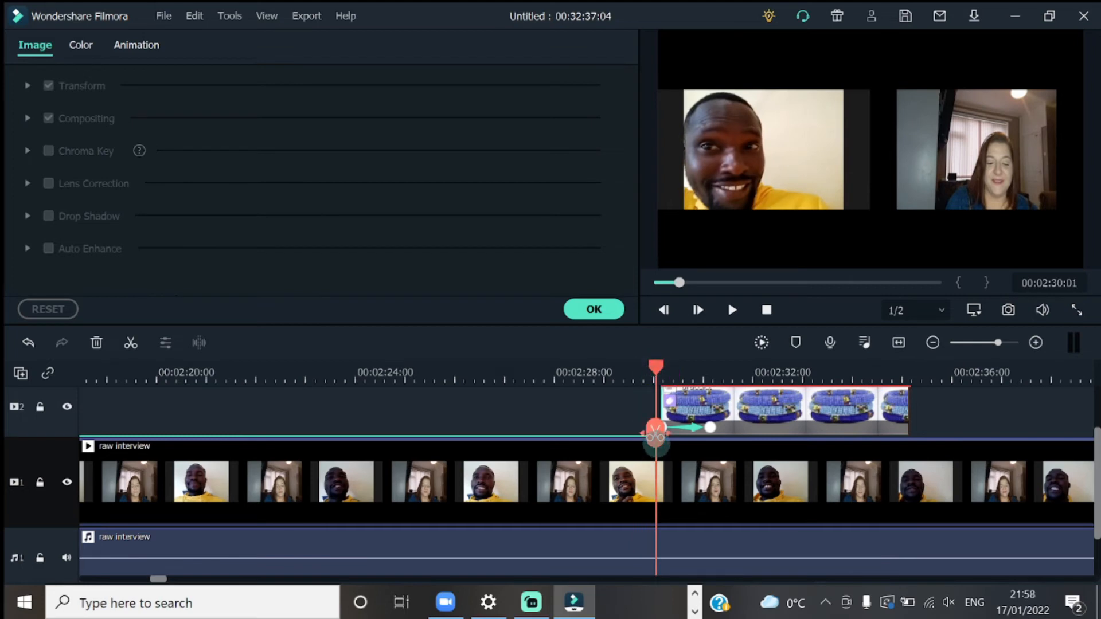
click(655, 435)
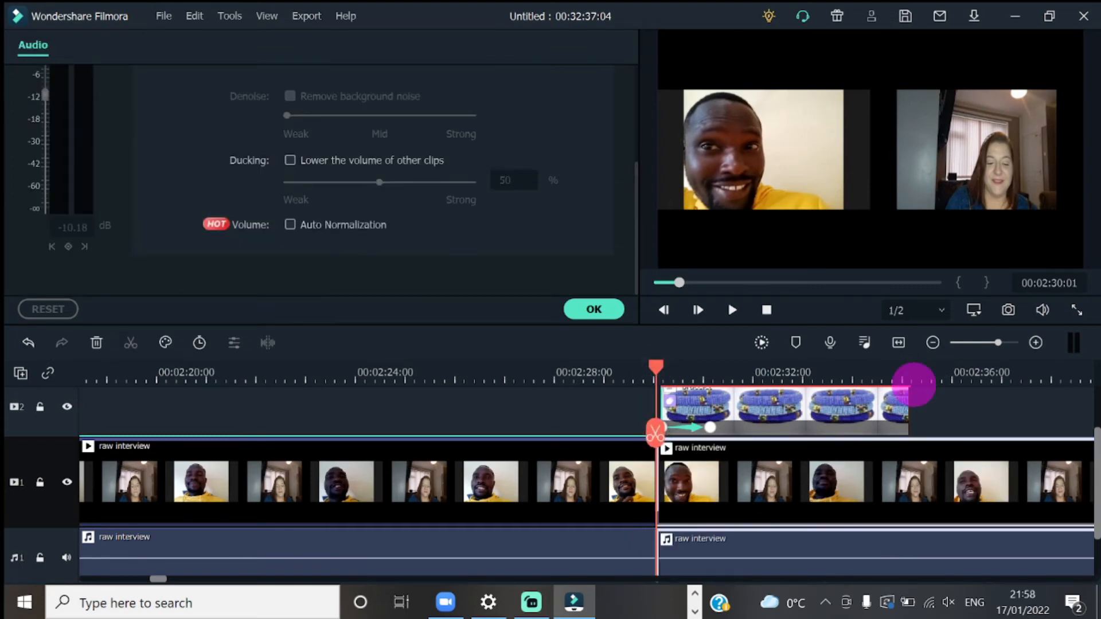
click(913, 383)
click(912, 434)
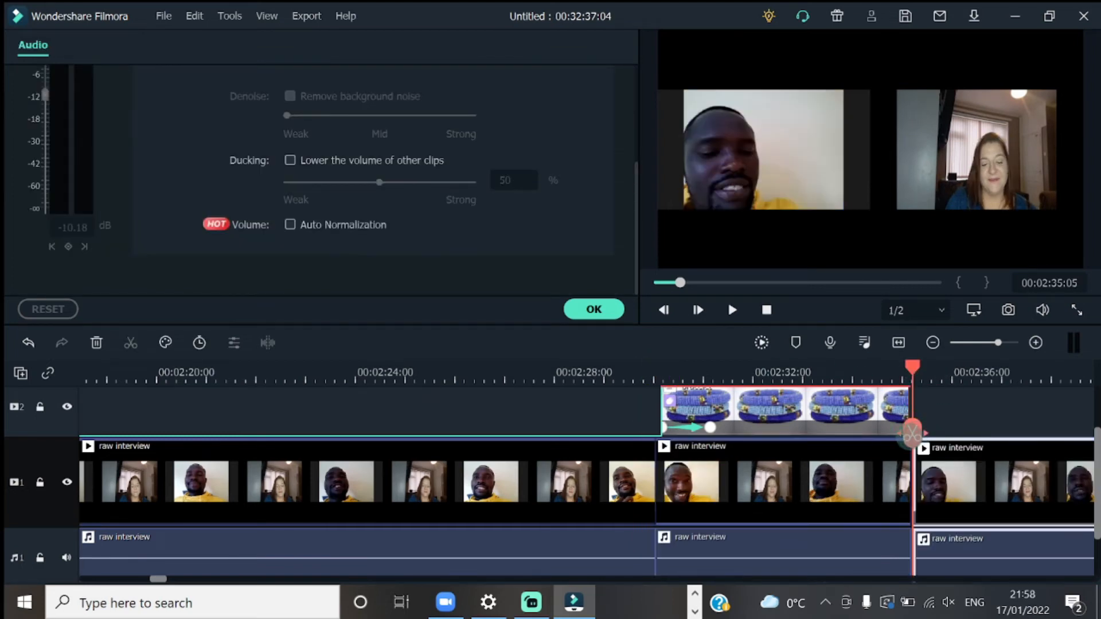
Close the clip settings and align the bracelet clip's start with the raw interview cut at 00:02:30:01
click(725, 500)
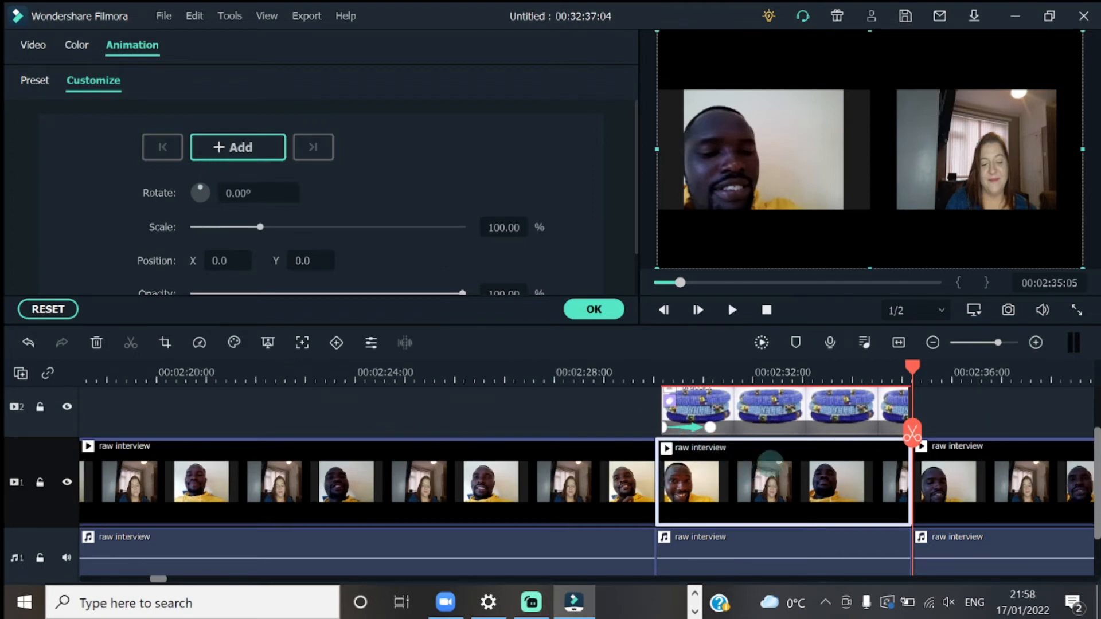
key(Up)
click(593, 309)
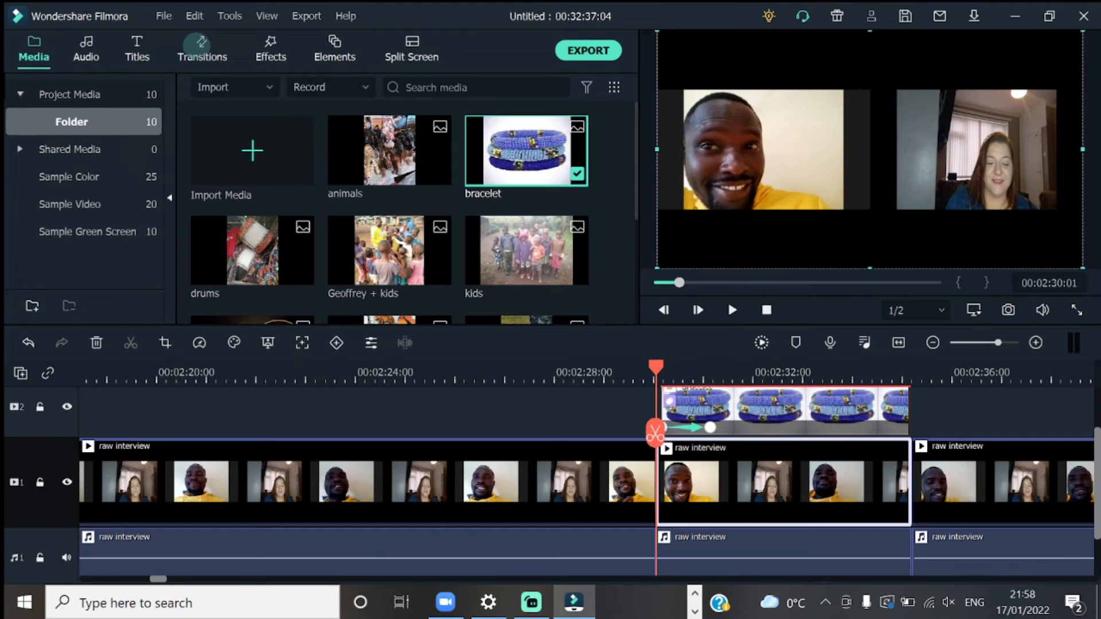
drag(762, 408, 757, 408)
Play the bracelet section from 00:02:29:16 and apply the cloud transition from the Special Effects Skill Pack to the interview segment beneath the bracelet
click(208, 54)
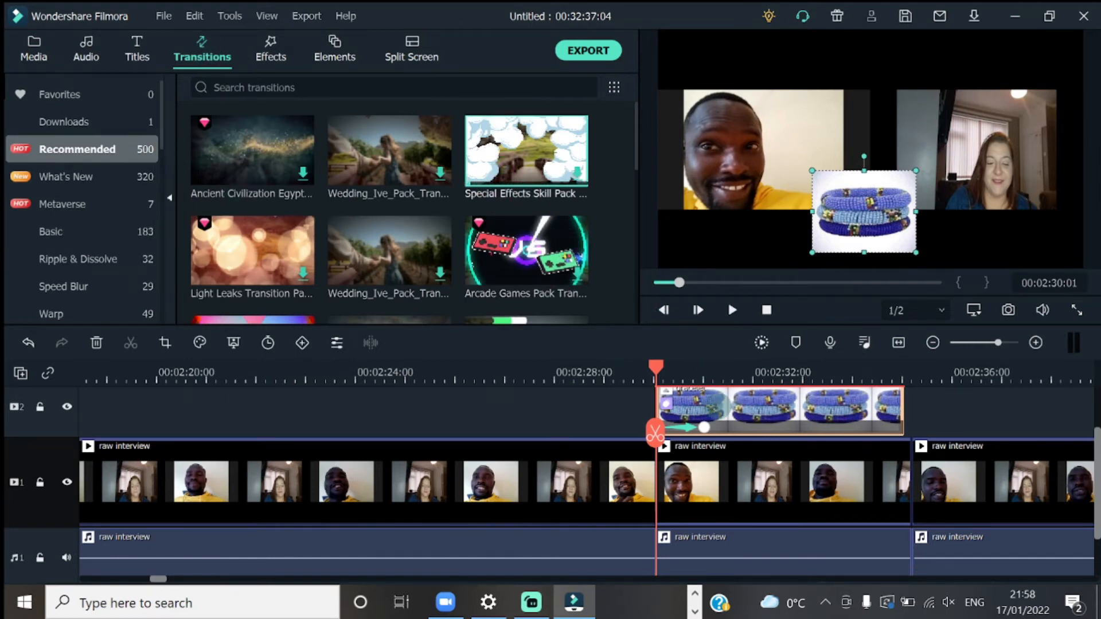
click(635, 367)
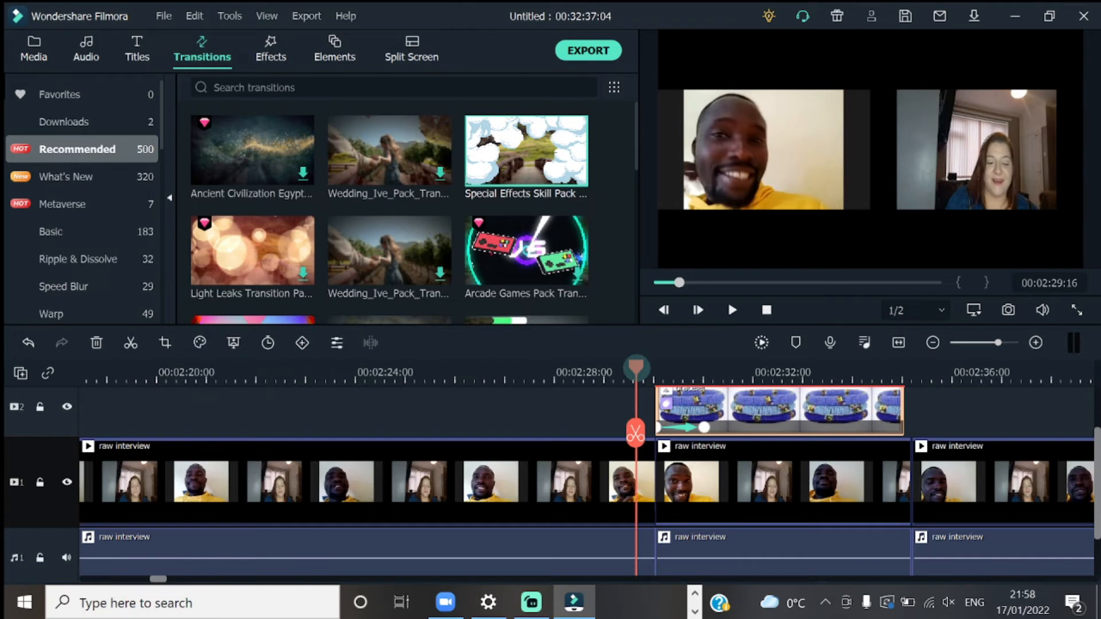
key(space)
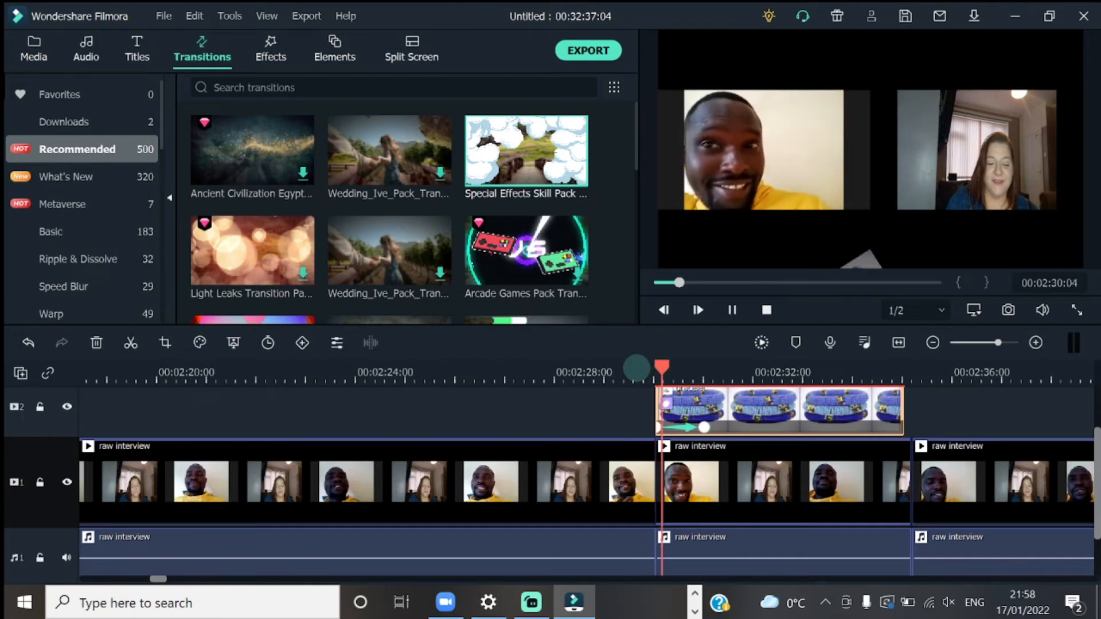
key(space)
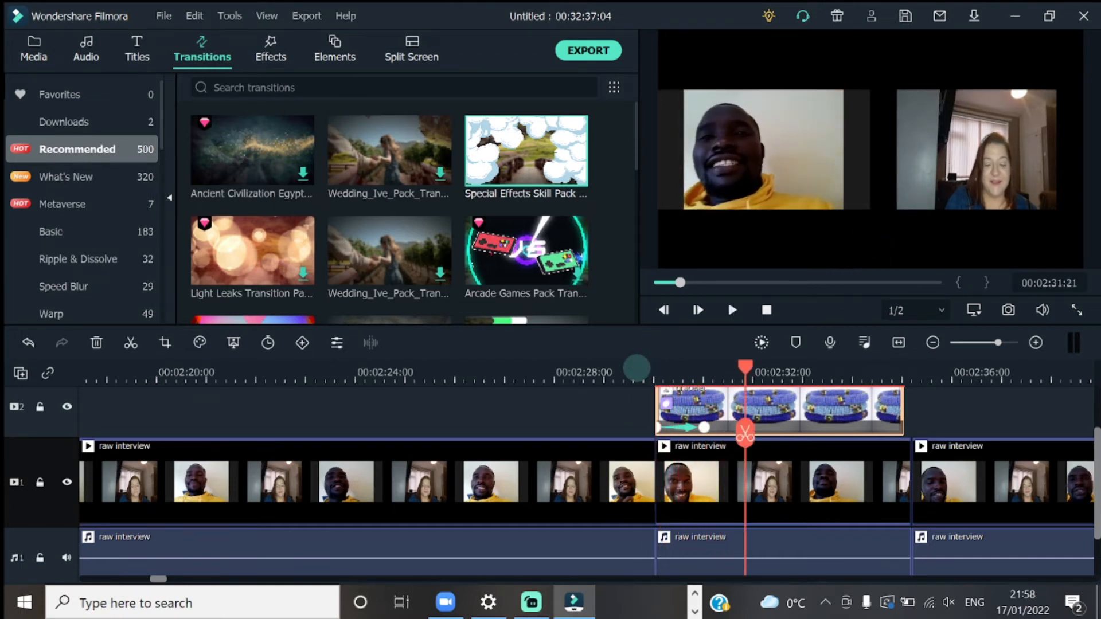
click(673, 459)
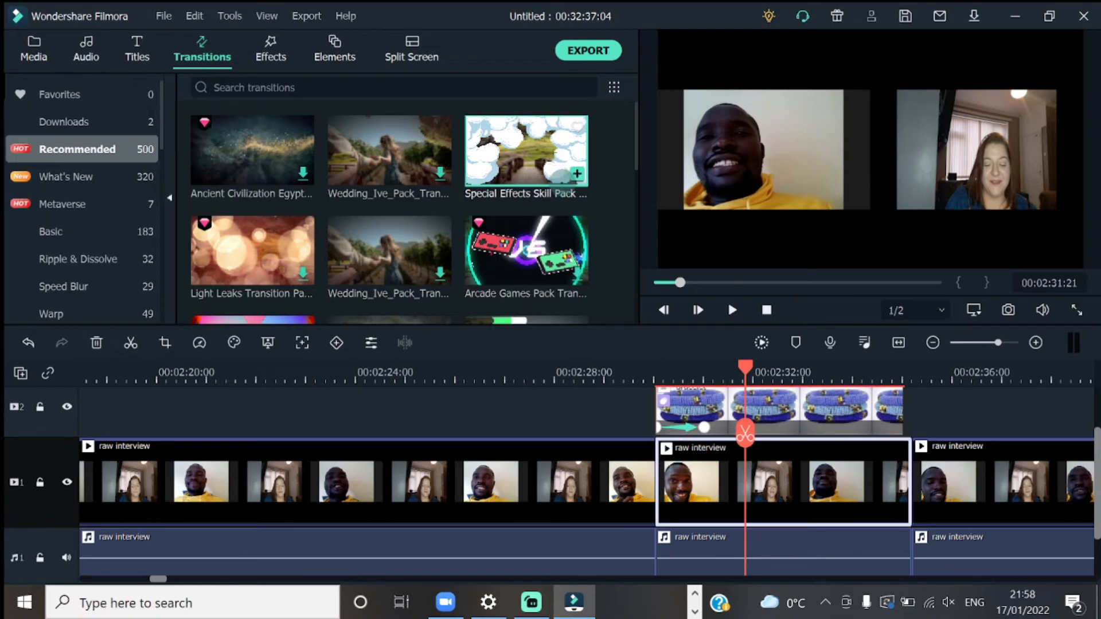
click(579, 166)
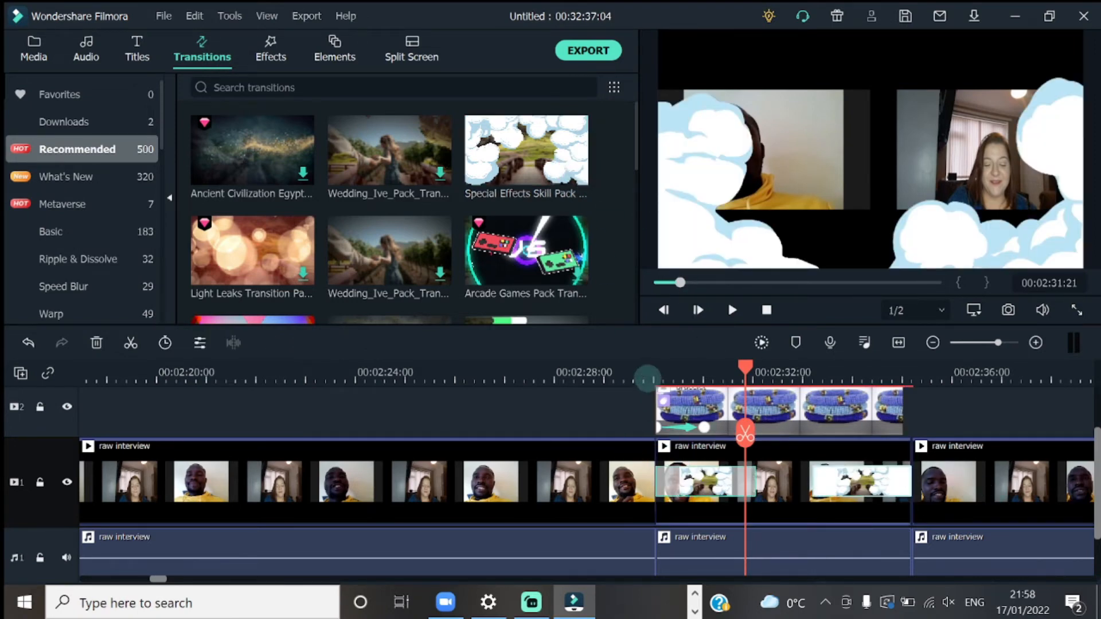
Enlarge and reposition the bracelet image at 00:02:30:01 so that it fills the whole preview frame
click(646, 373)
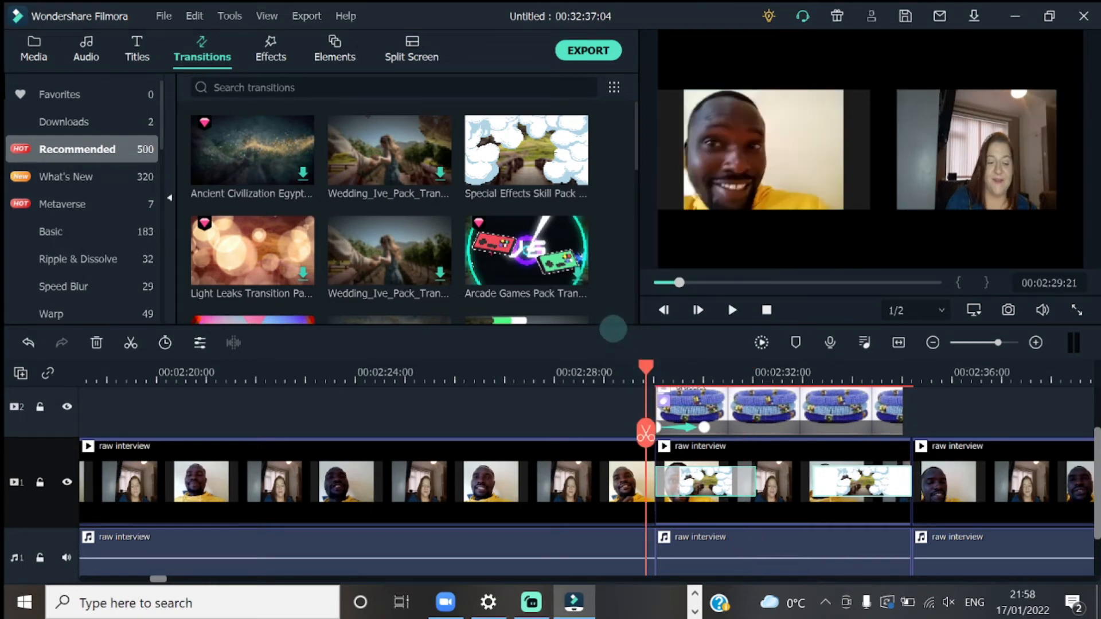
click(665, 402)
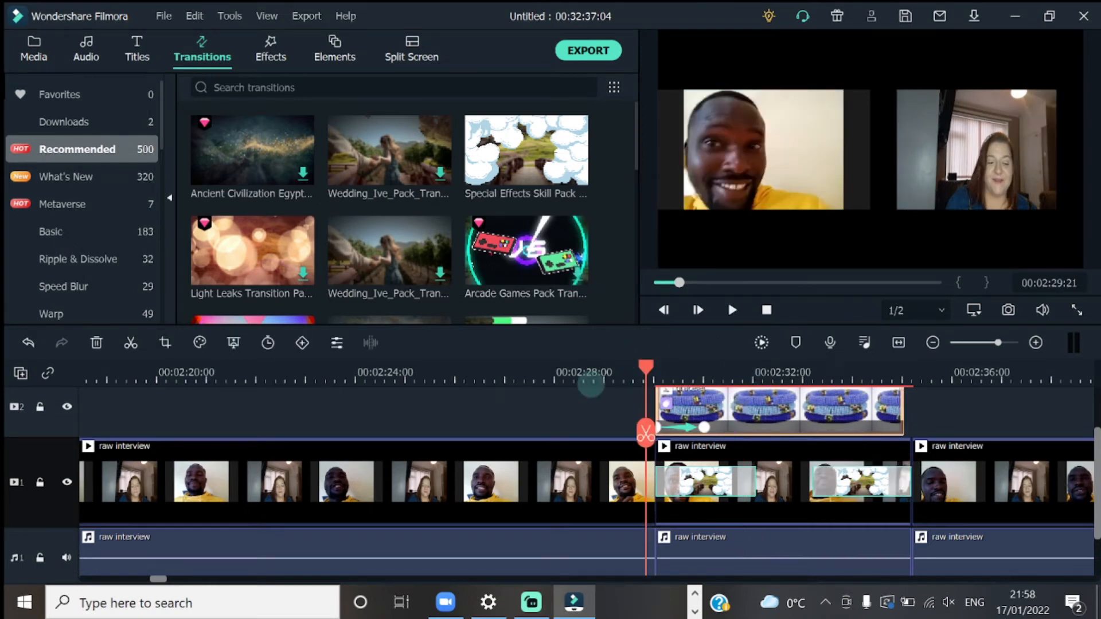
click(591, 381)
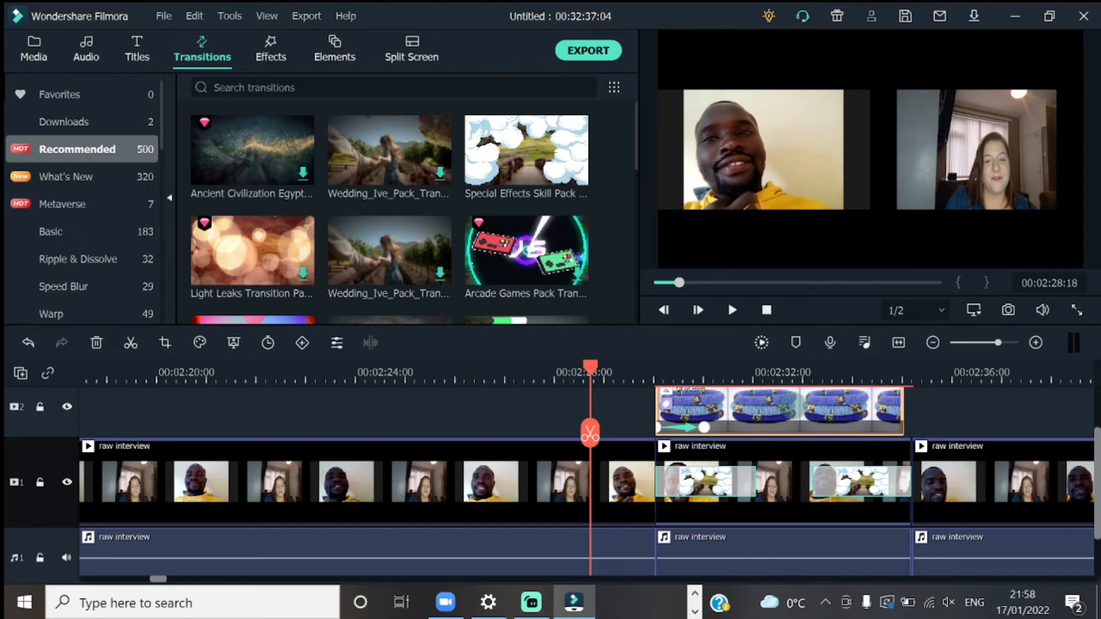
double_click(814, 412)
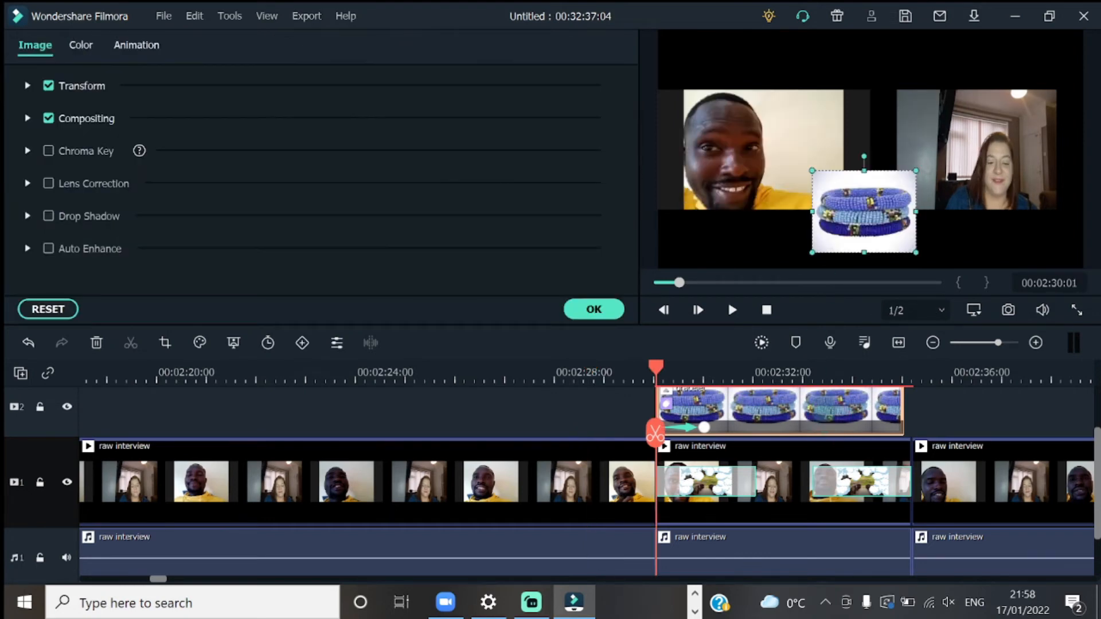
drag(812, 171, 671, 37)
drag(917, 253, 1092, 252)
mouse_move(953, 206)
mouse_down()
mouse_move(966, 160)
mouse_move(954, 154)
mouse_up()
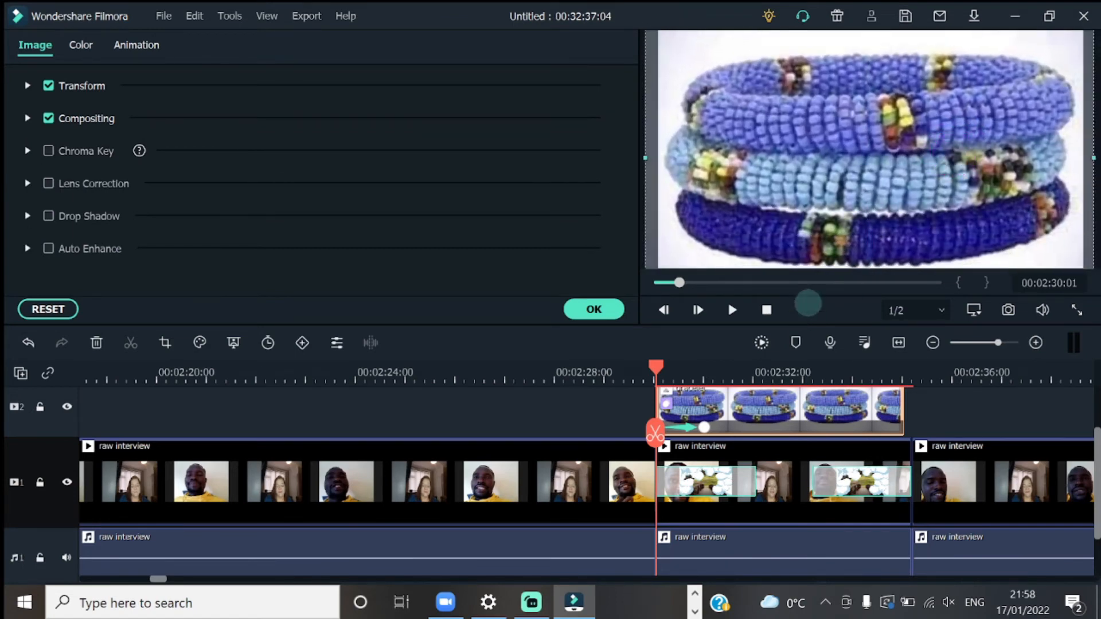
Stretch the bracelet's animation over nearly the whole clip and extend the clip's end to the interview cut at 00:02:35:05
click(631, 373)
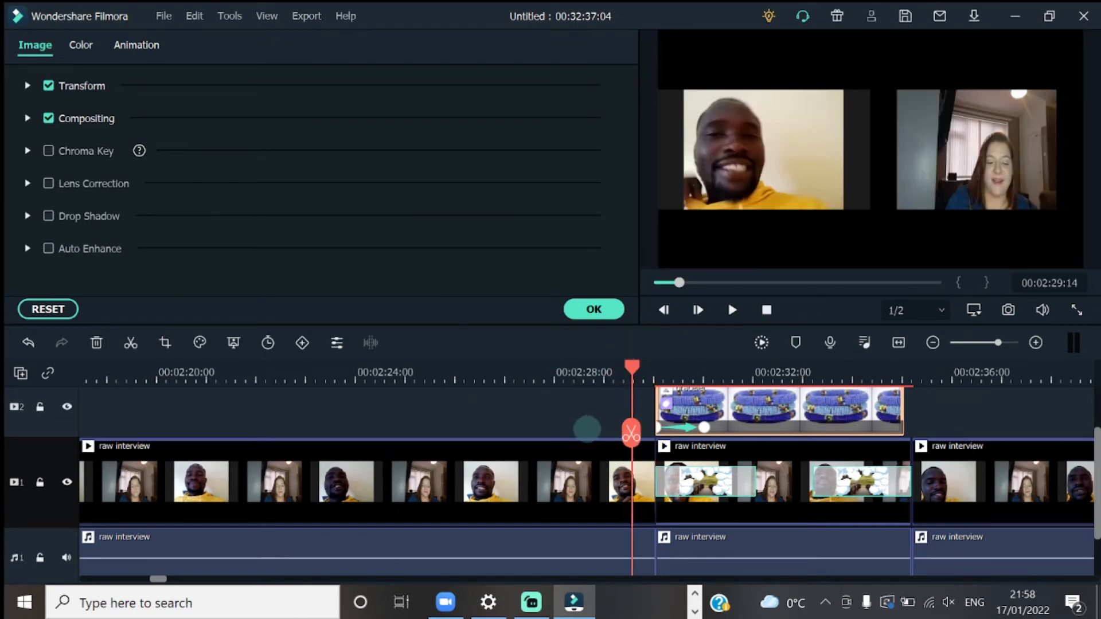
key(space)
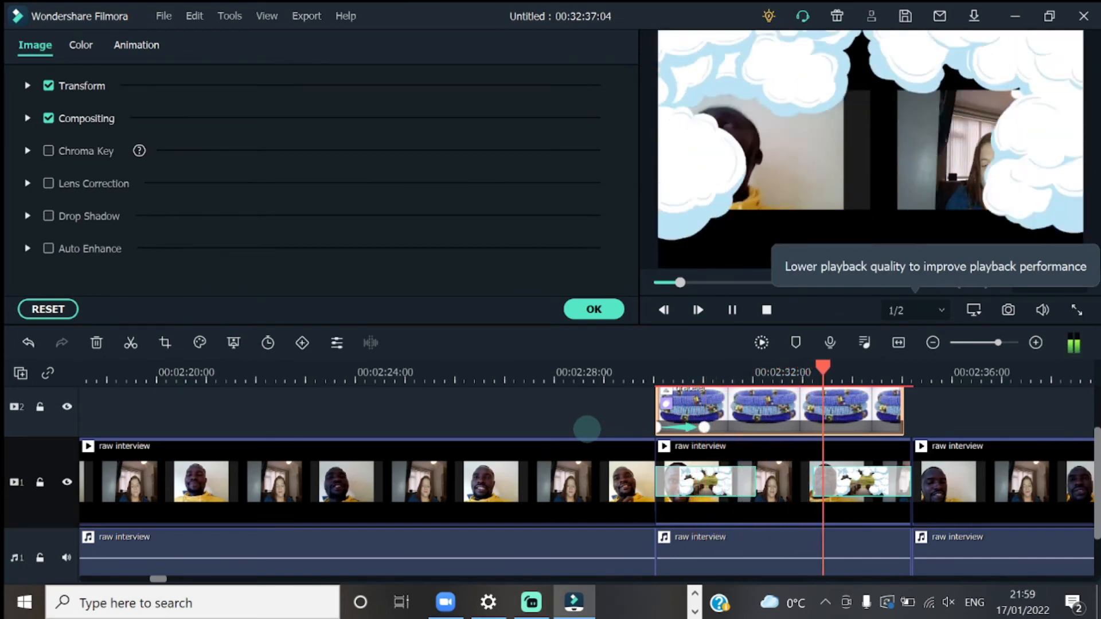
key(space)
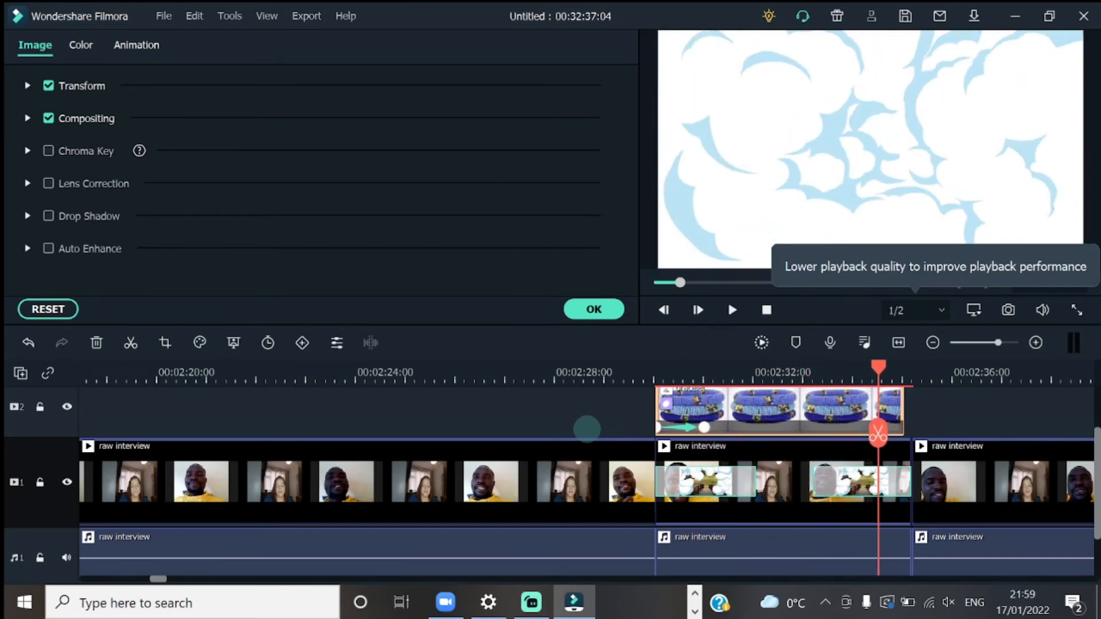
drag(704, 427, 865, 427)
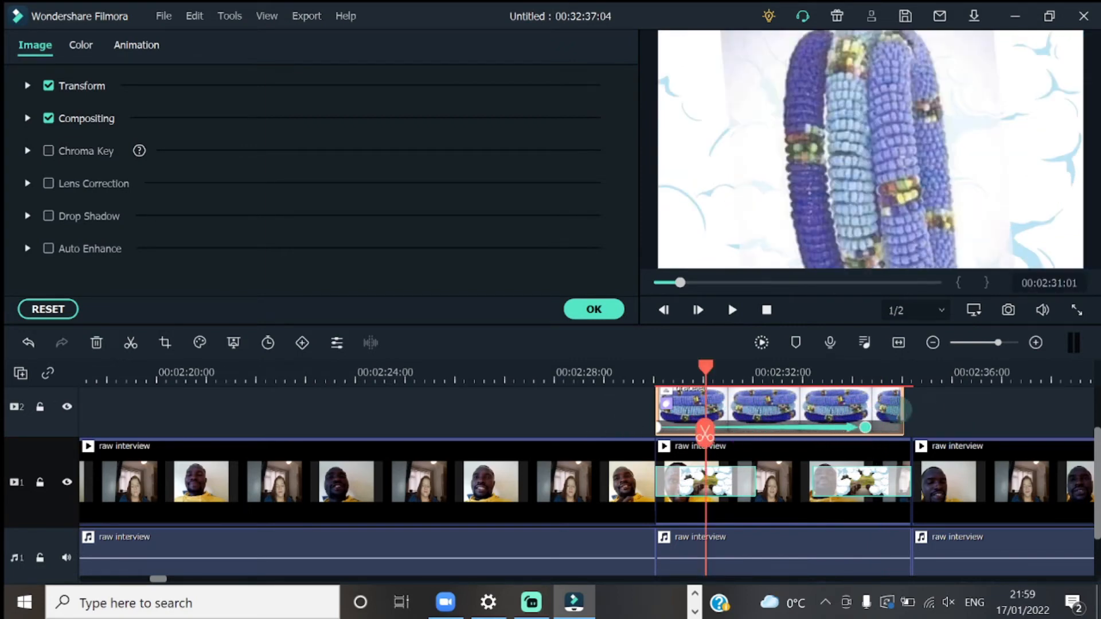
drag(906, 409, 912, 408)
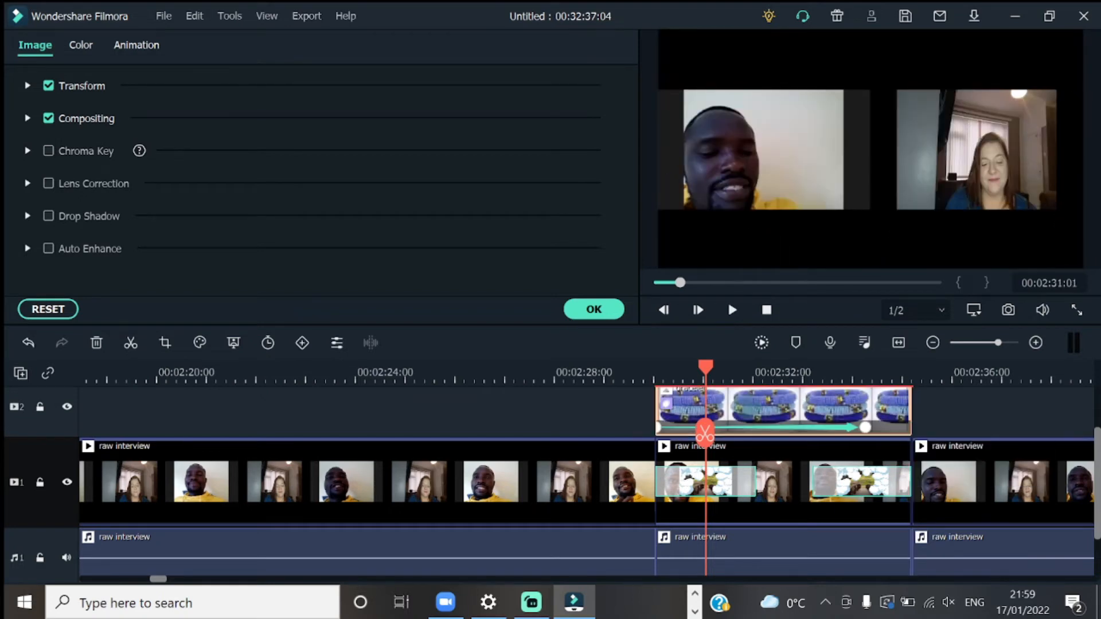
drag(655, 404, 651, 401)
Play the bracelet section from 00:02:29:16 and delete the cloud transition at the end of the interview segment beneath it
click(628, 371)
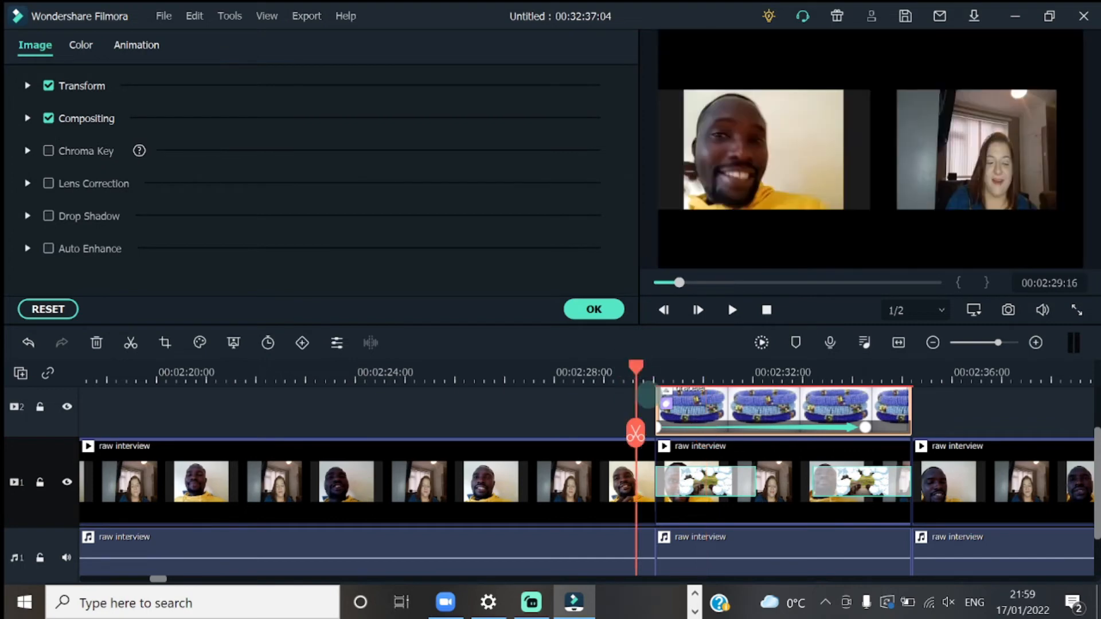
key(space)
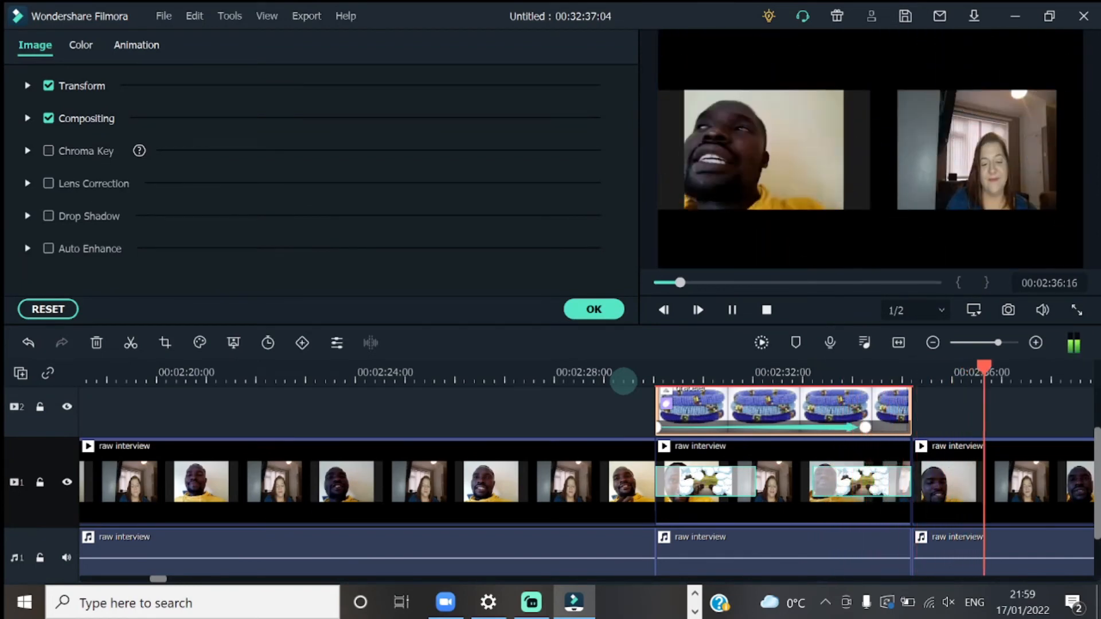
key(space)
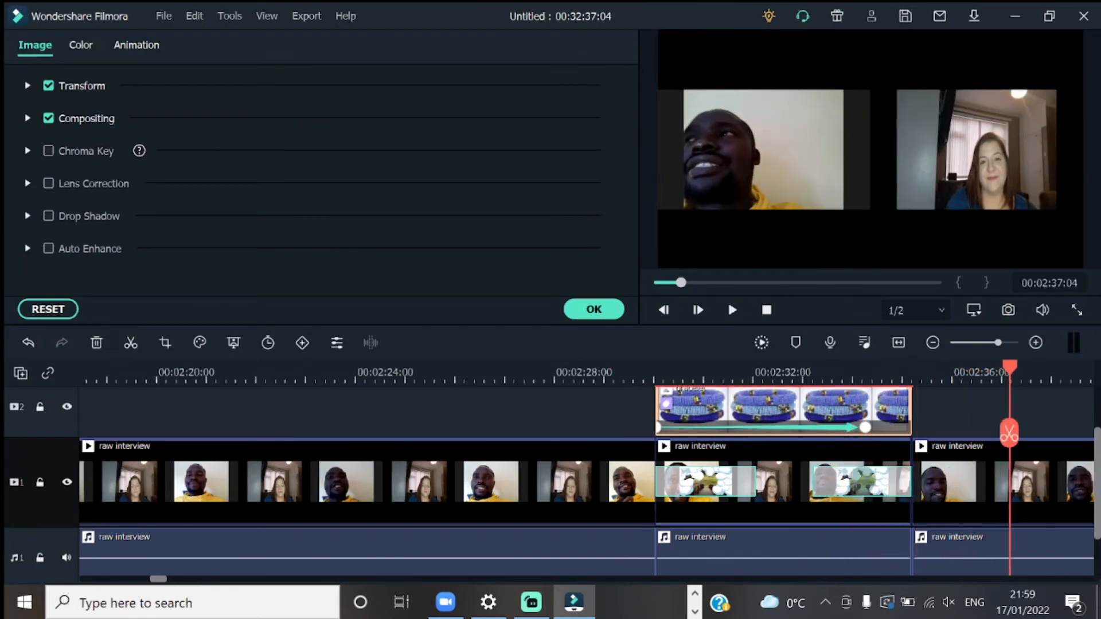
click(860, 481)
key(Delete)
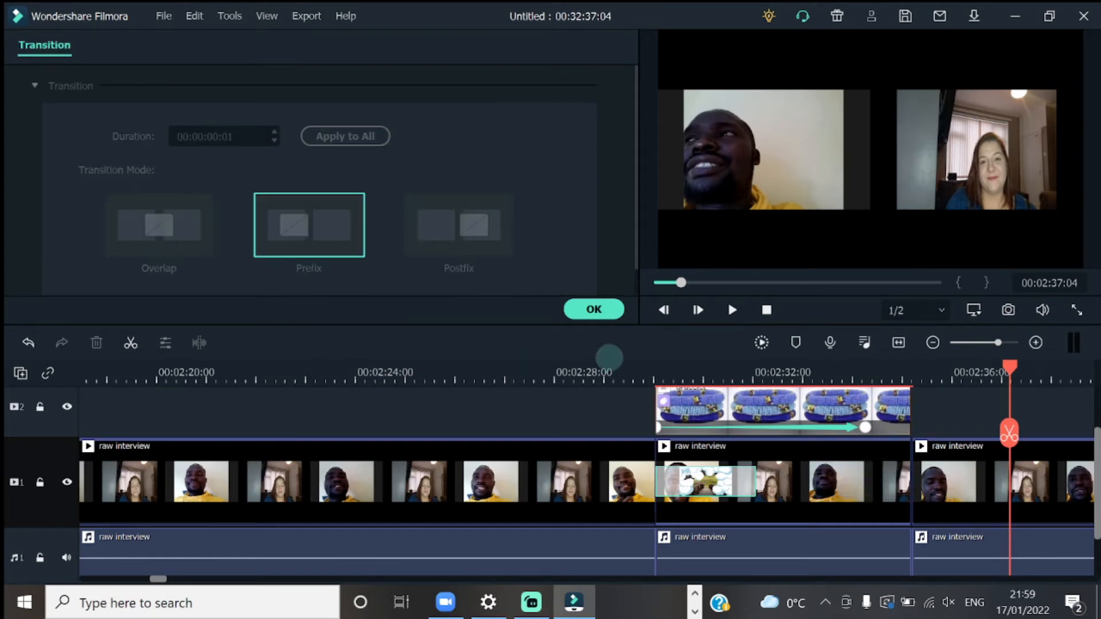
Play the bracelet section again from just before its start and close the transition settings
click(643, 370)
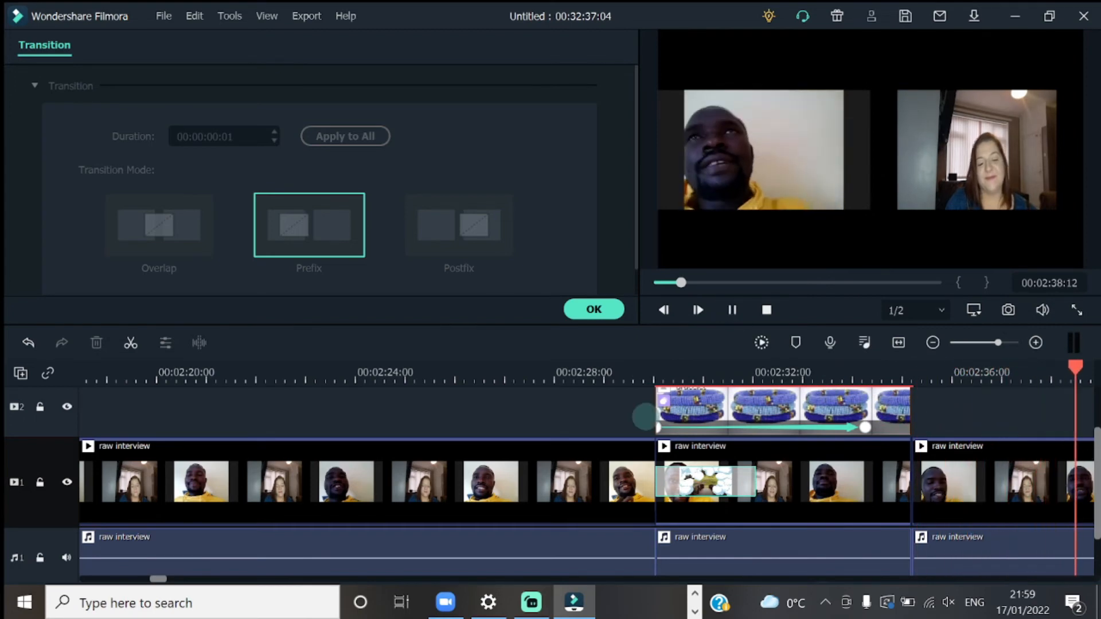
click(646, 417)
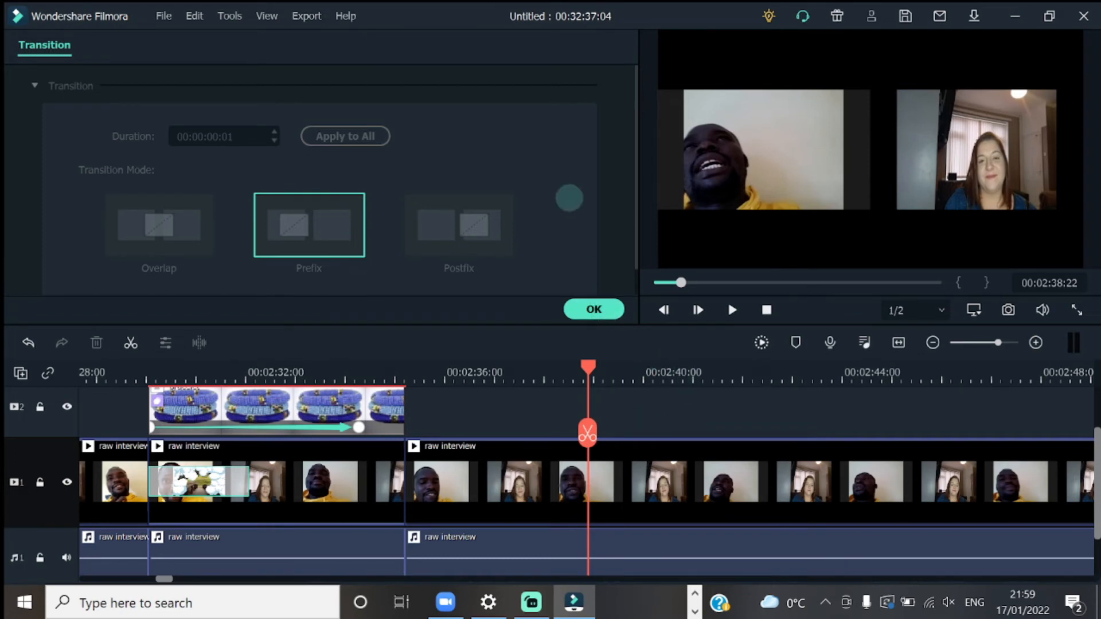
click(593, 309)
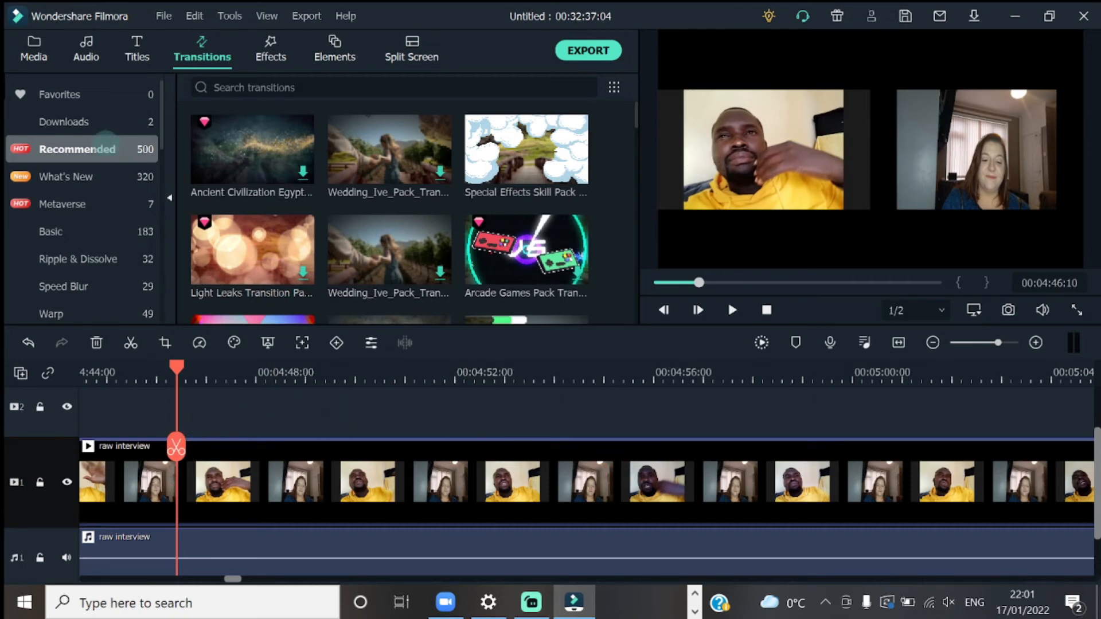
Import the video whose file name begins with 10000000_461246 from the download folder into the project media
click(33, 49)
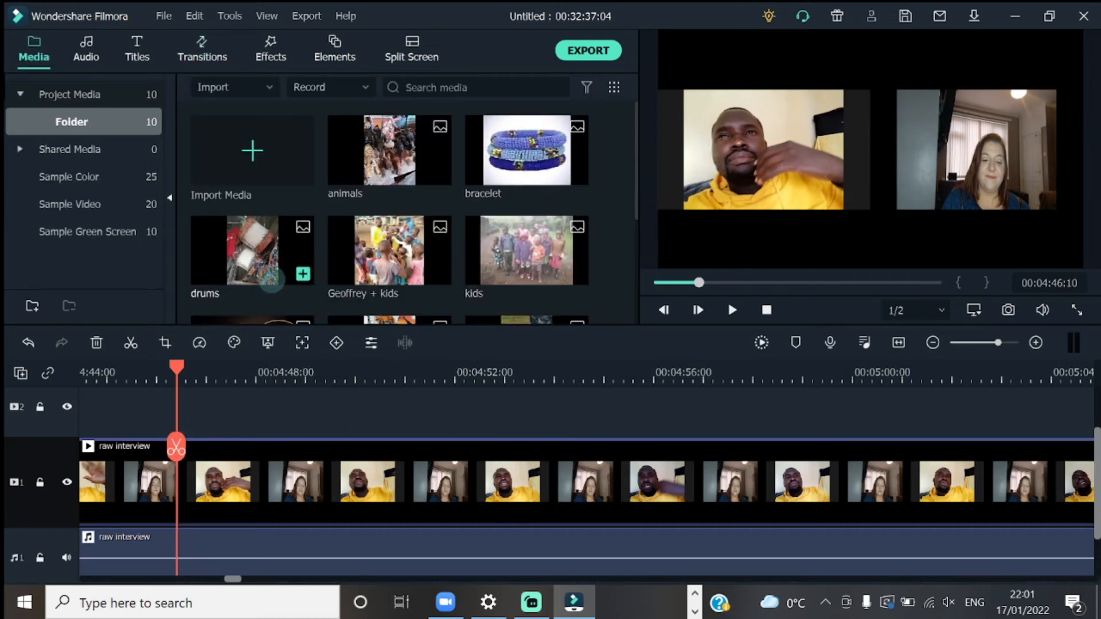
click(256, 143)
scroll(276, 172, down, 5)
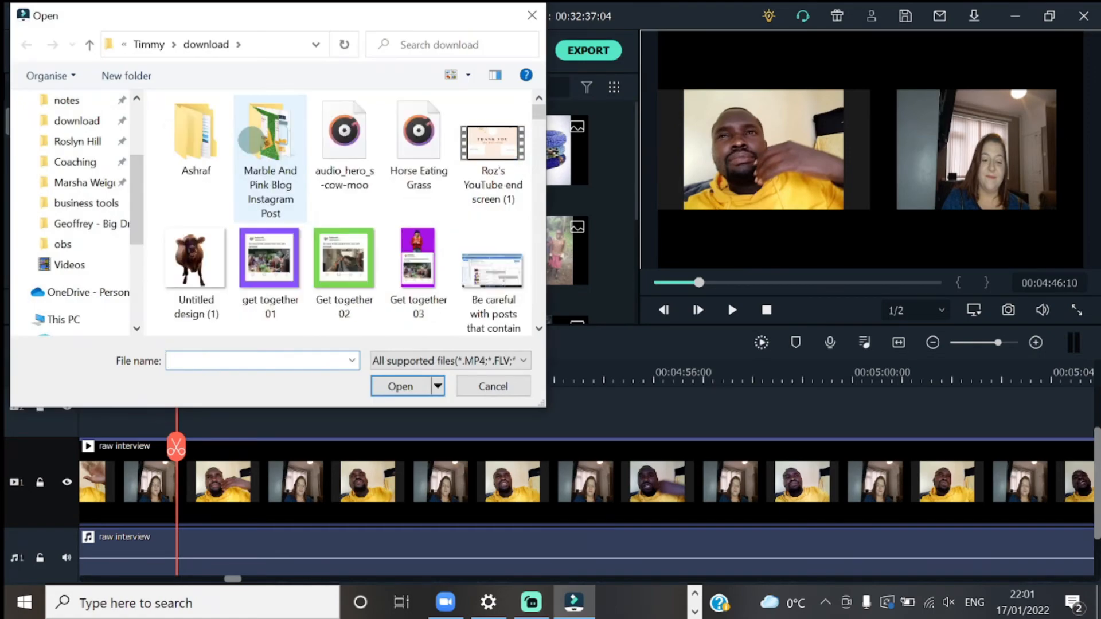
scroll(441, 181, down, 2)
scroll(441, 181, down, 2)
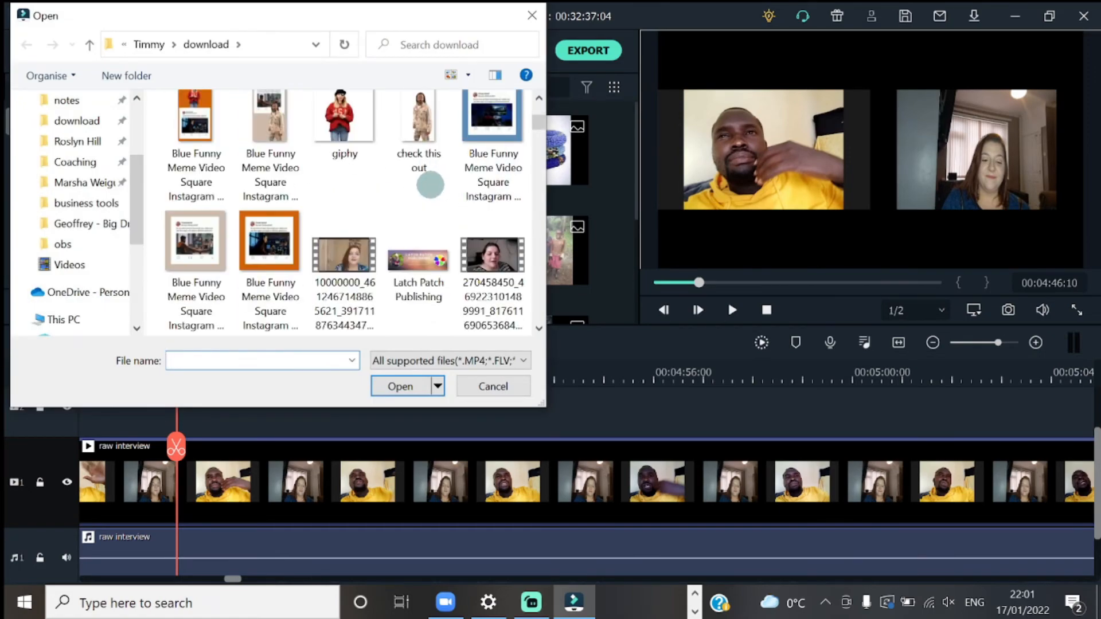
click(344, 255)
click(400, 386)
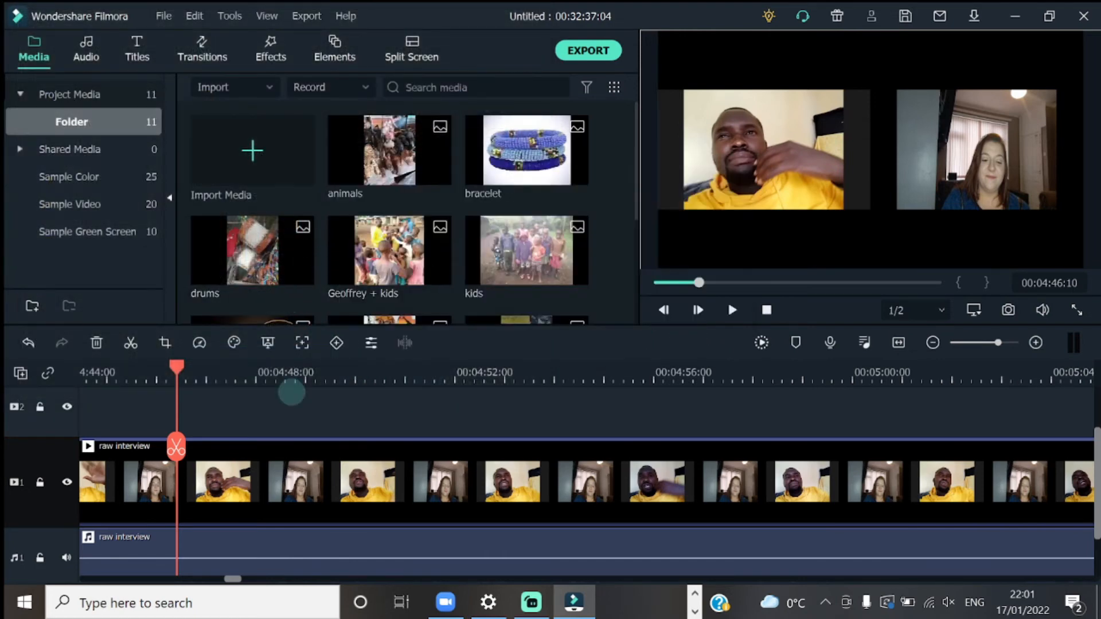
Split the raw interview at 00:04:46:10 and insert the newly imported video into the timeline at that cut
click(176, 446)
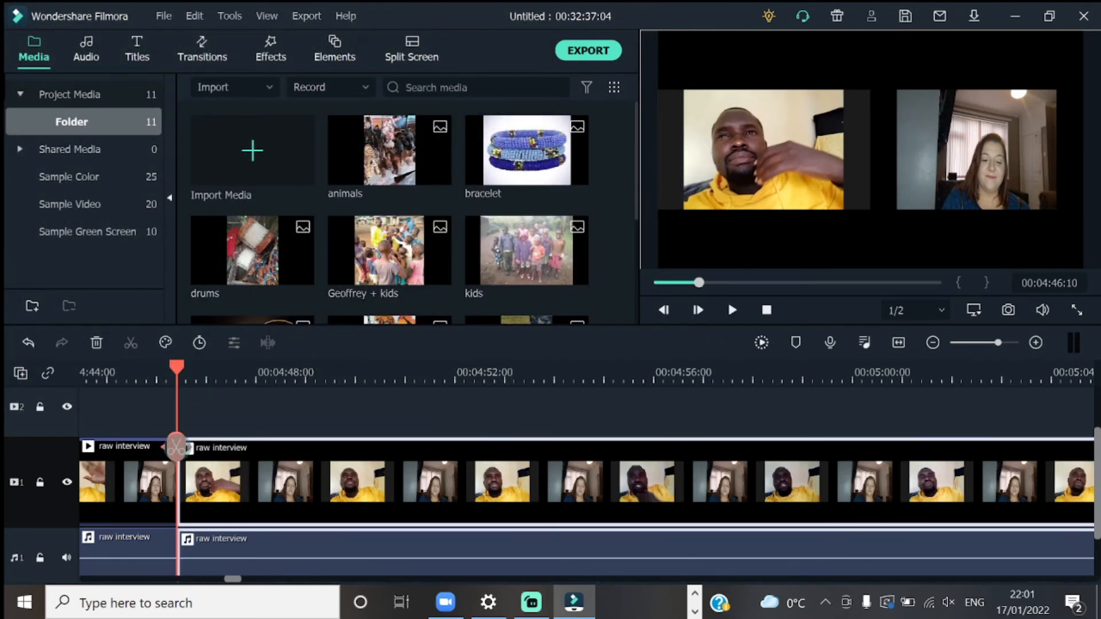
scroll(600, 192, down, 3)
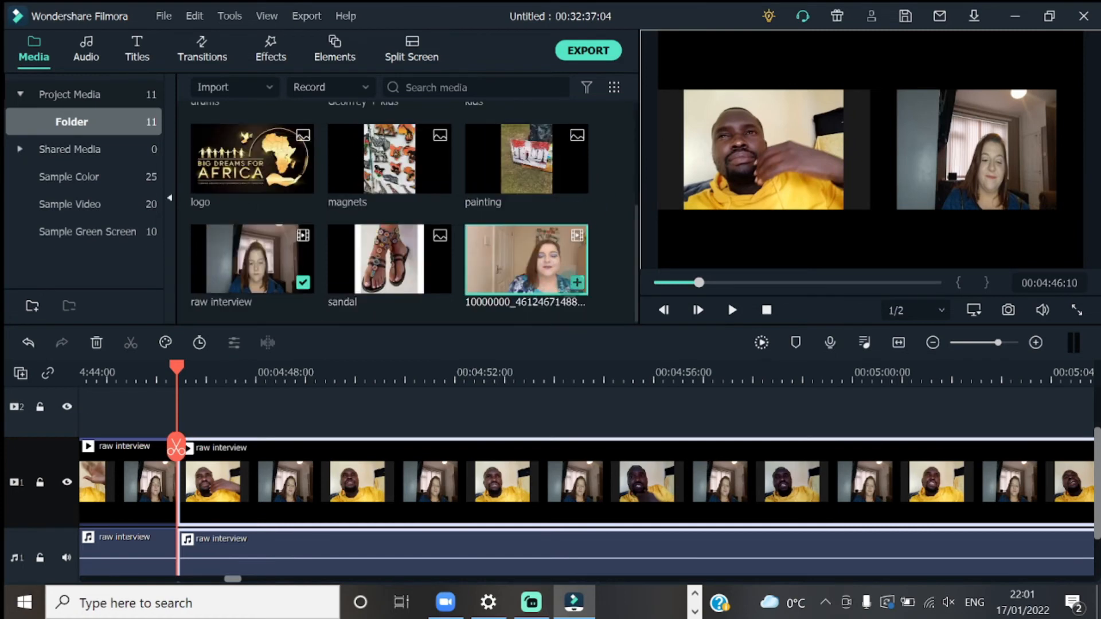
click(574, 283)
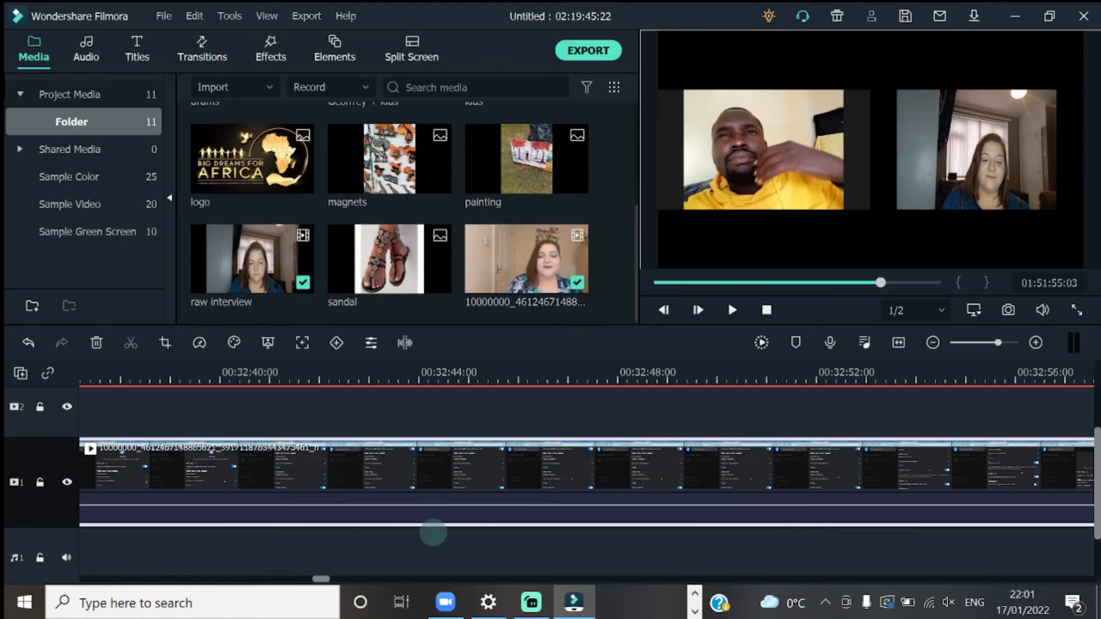
Show the inserted video at 00:07:37:03 and change the project aspect ratio to 9:16 (Portrait)
drag(325, 579, 143, 575)
click(277, 372)
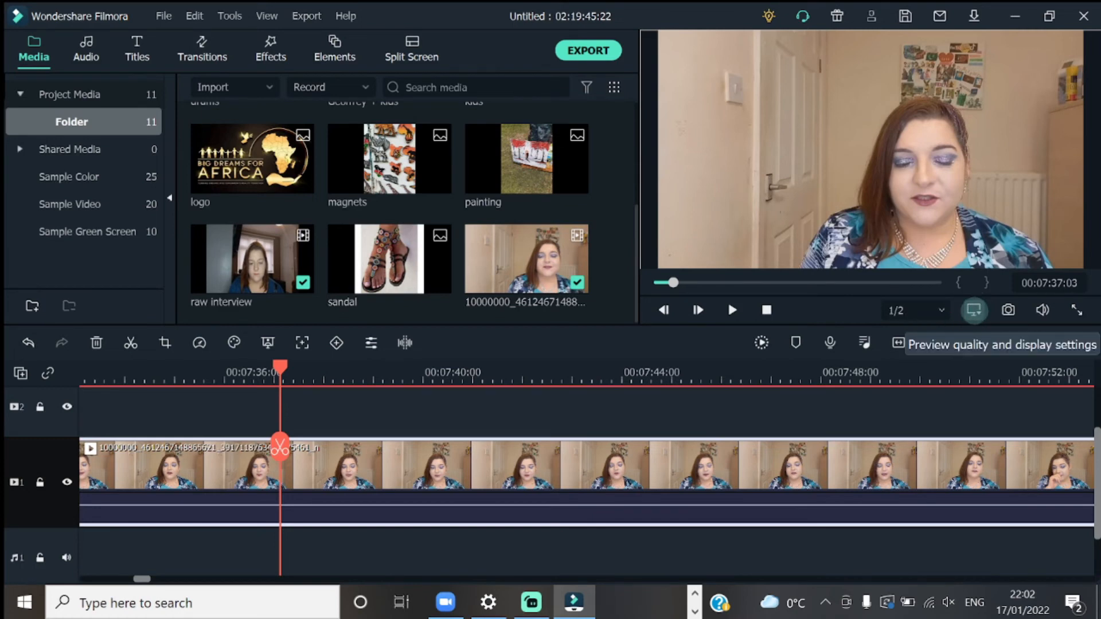
click(973, 310)
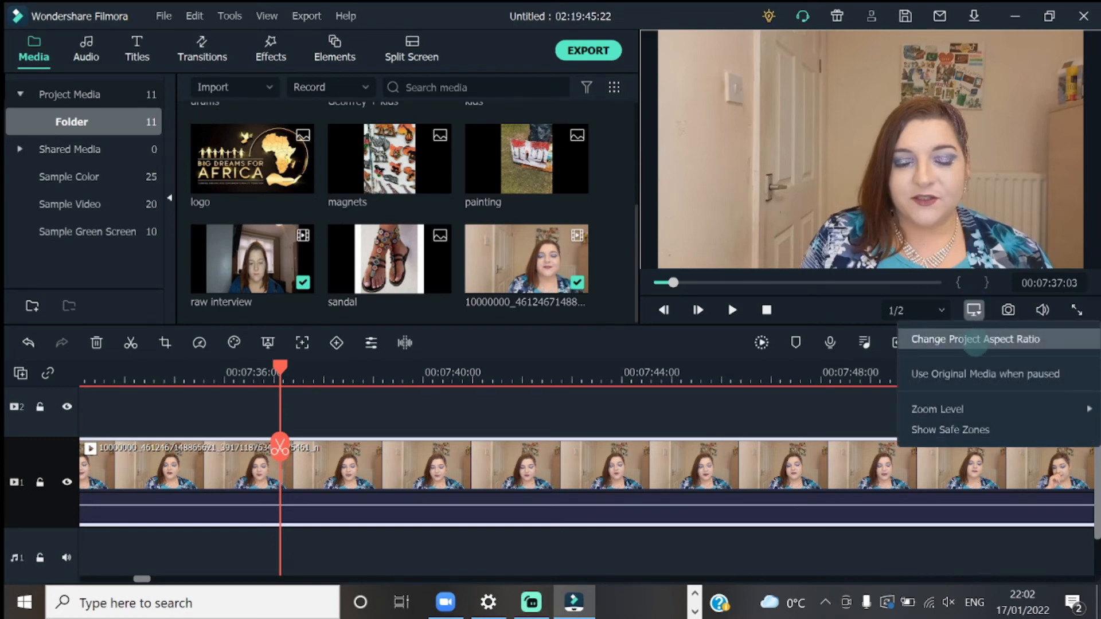
click(974, 339)
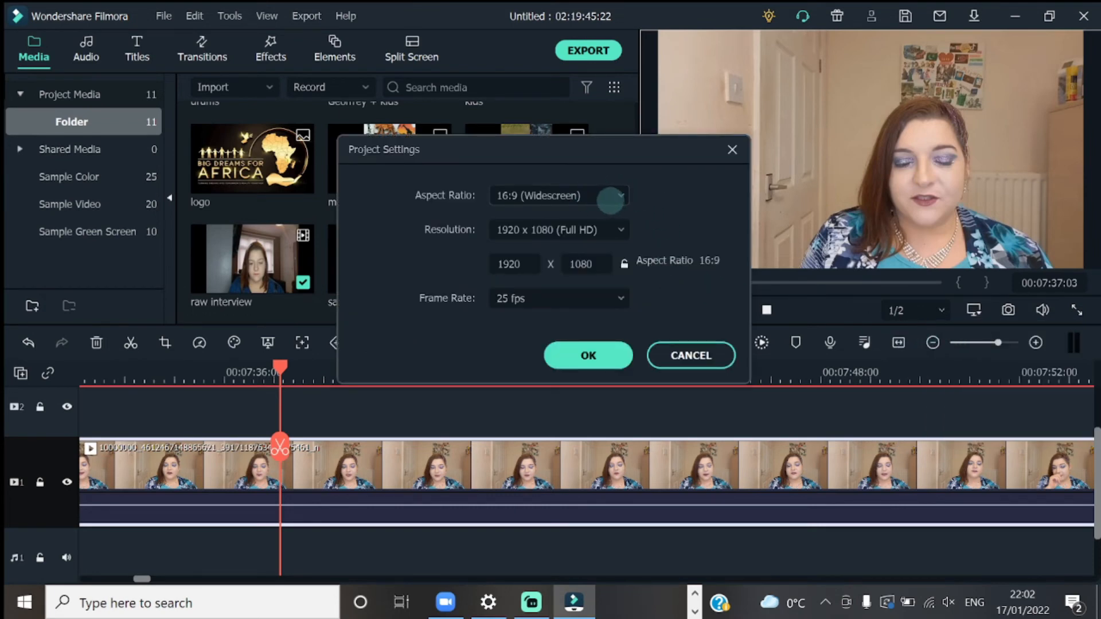
click(610, 200)
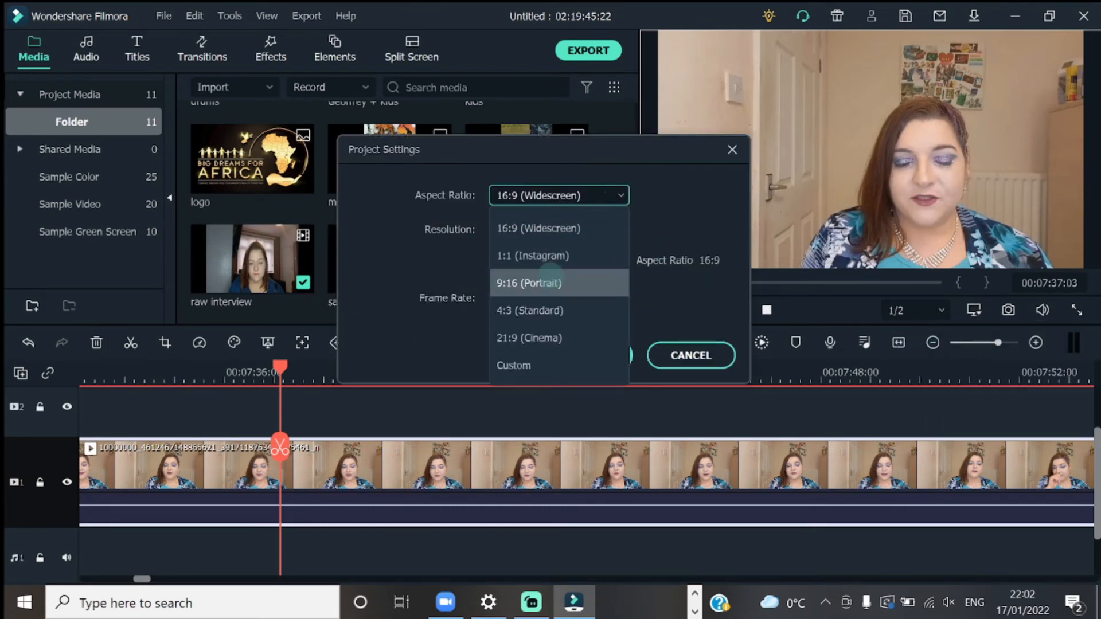
click(549, 284)
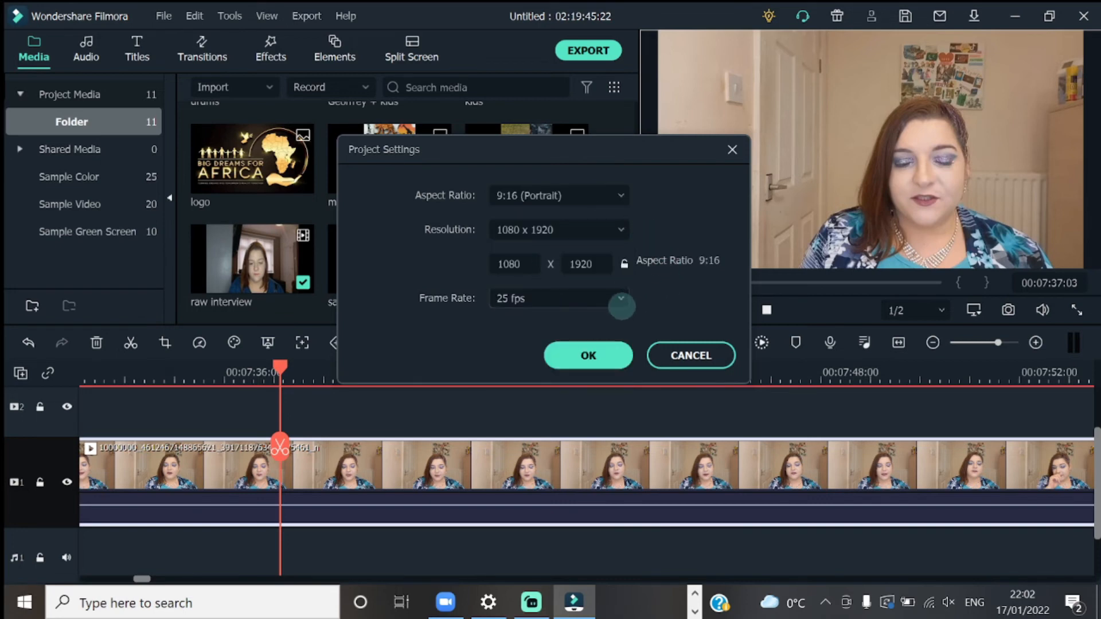
click(588, 355)
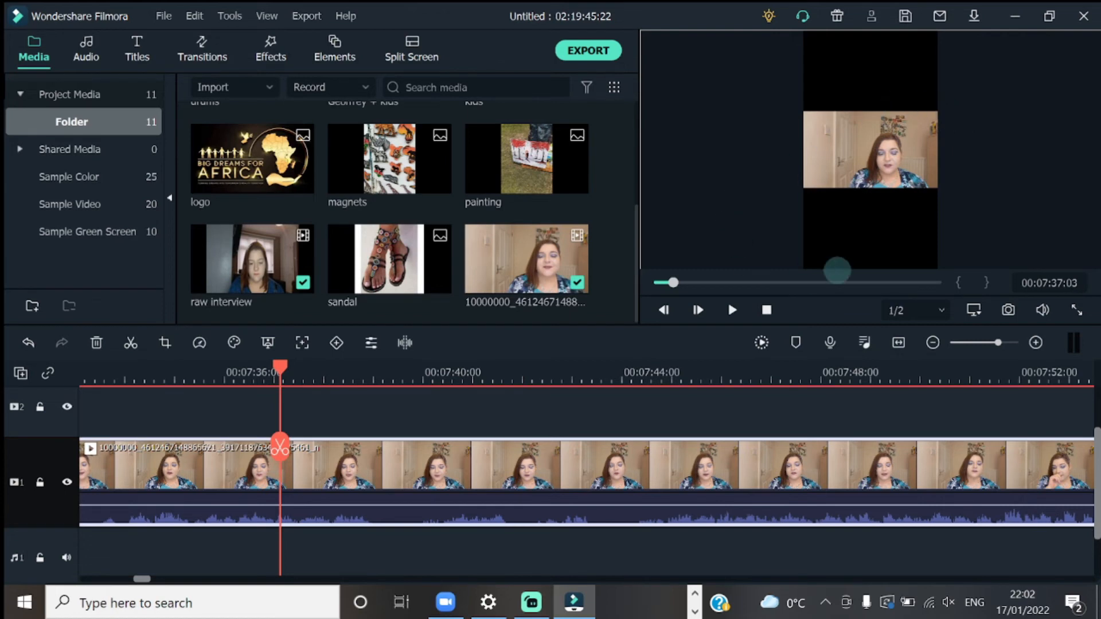
Enlarge the inserted video to fill the height of the portrait frame and shift it so the woman is centred
click(899, 151)
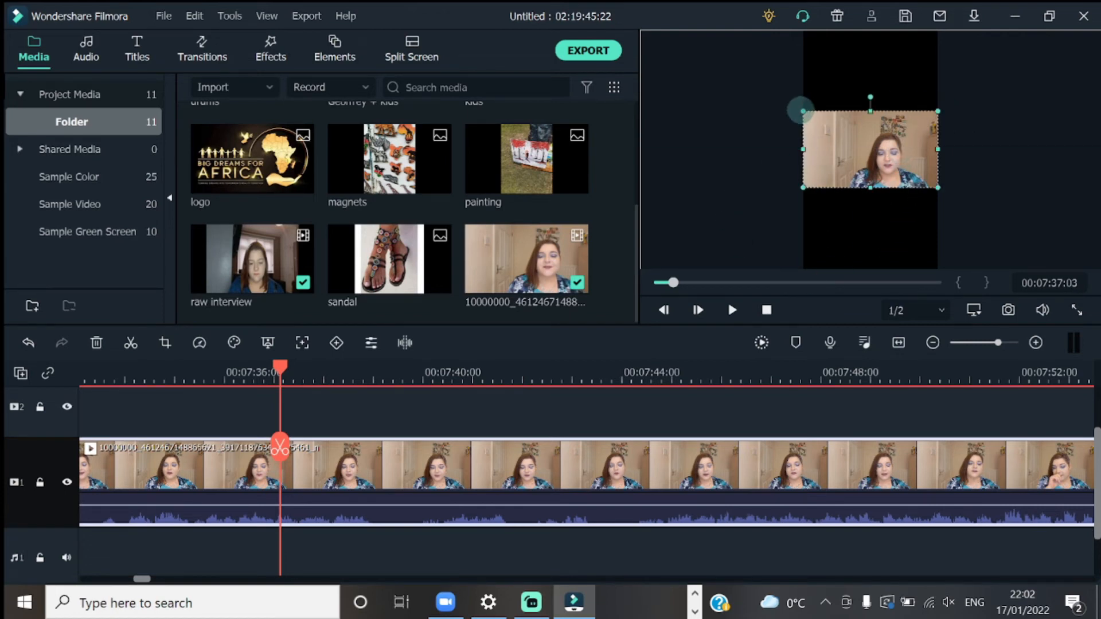
drag(803, 111, 740, 26)
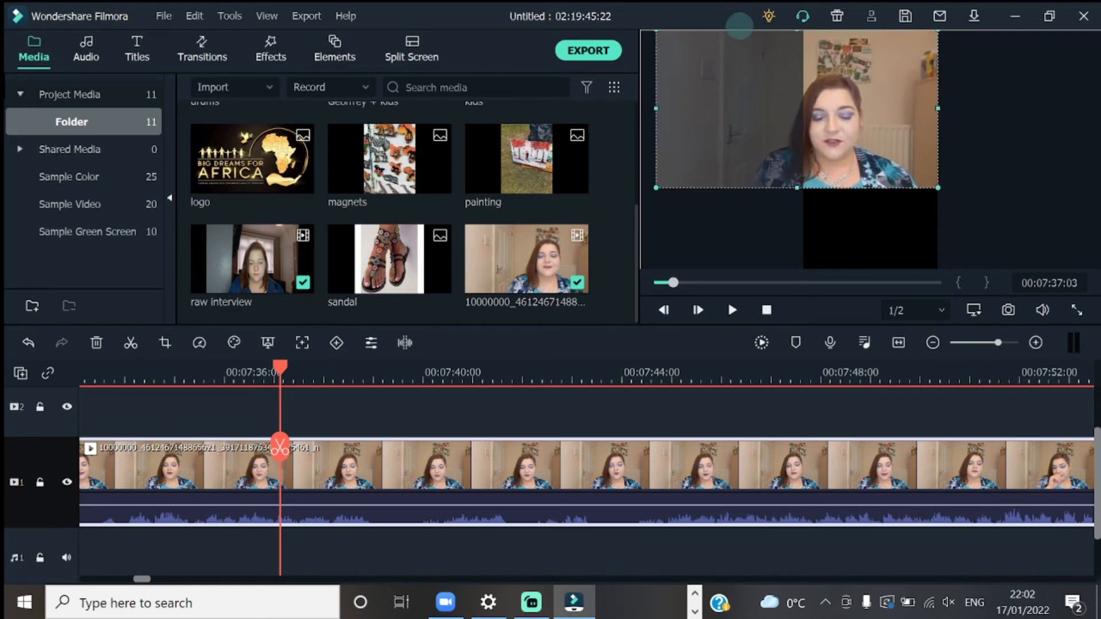
drag(938, 186, 992, 268)
drag(1011, 198, 967, 198)
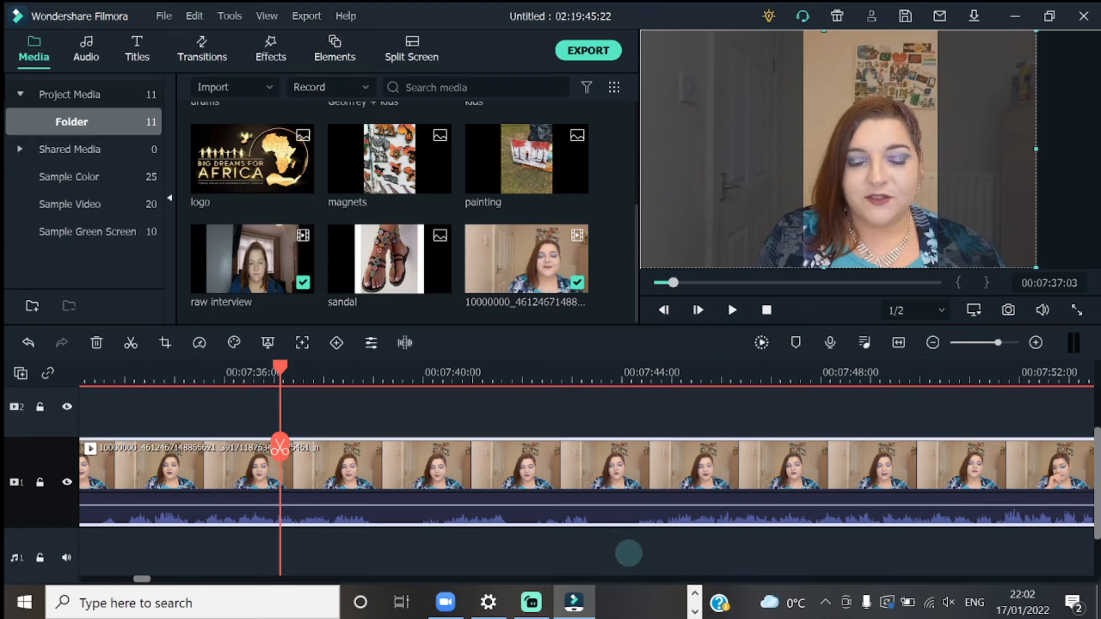
click(628, 553)
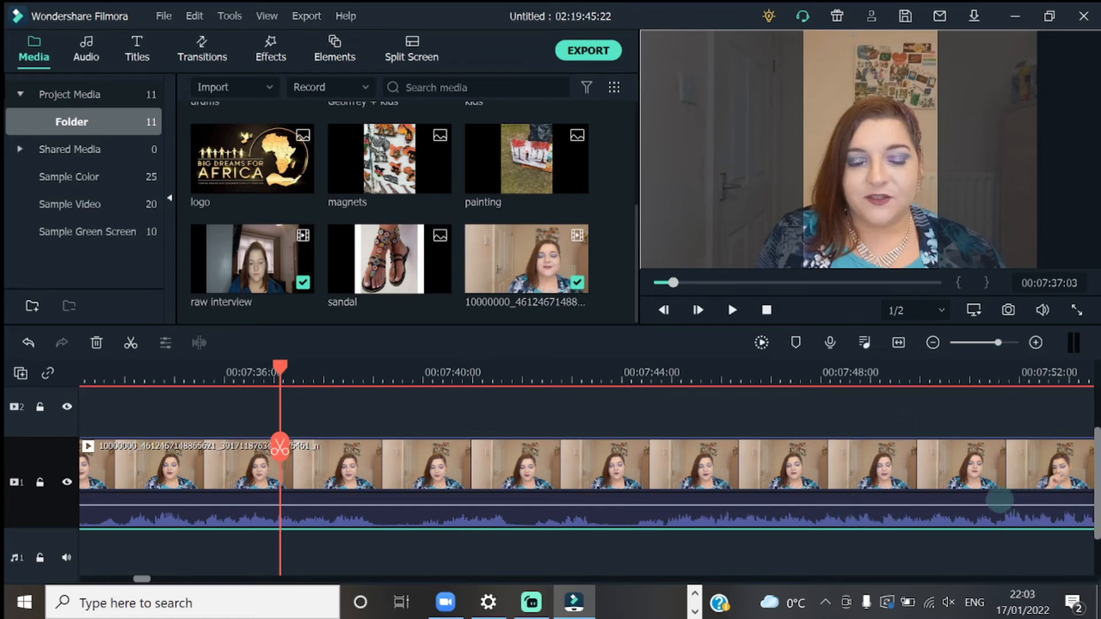
click(871, 181)
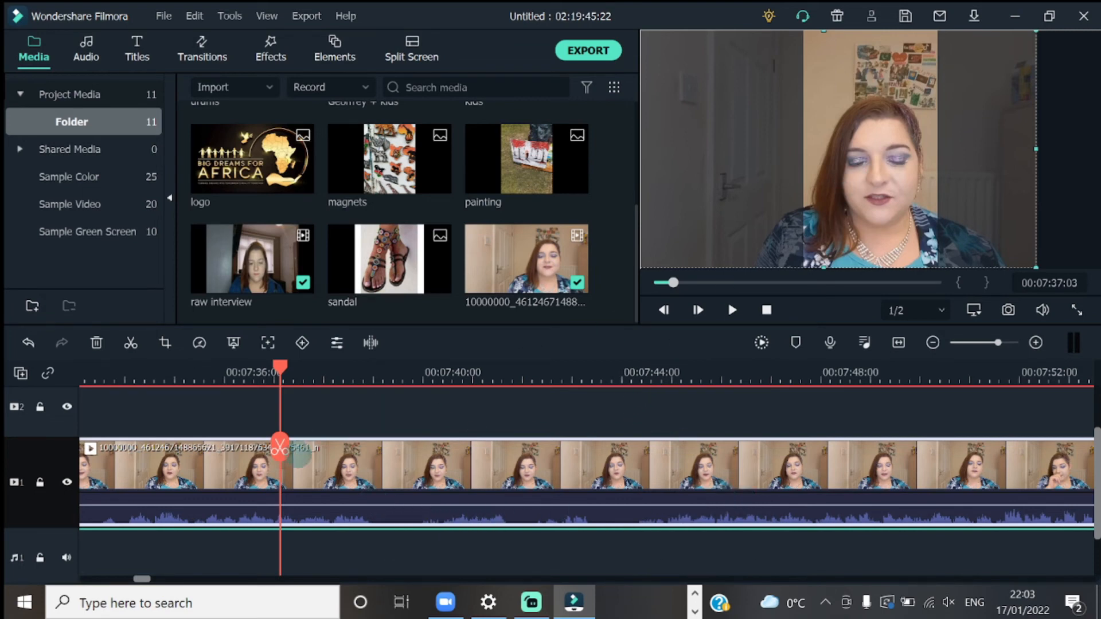
Split the inserted portrait video at 00:07:37:03 and again at 00:07:40:00 to isolate a short middle segment
click(280, 446)
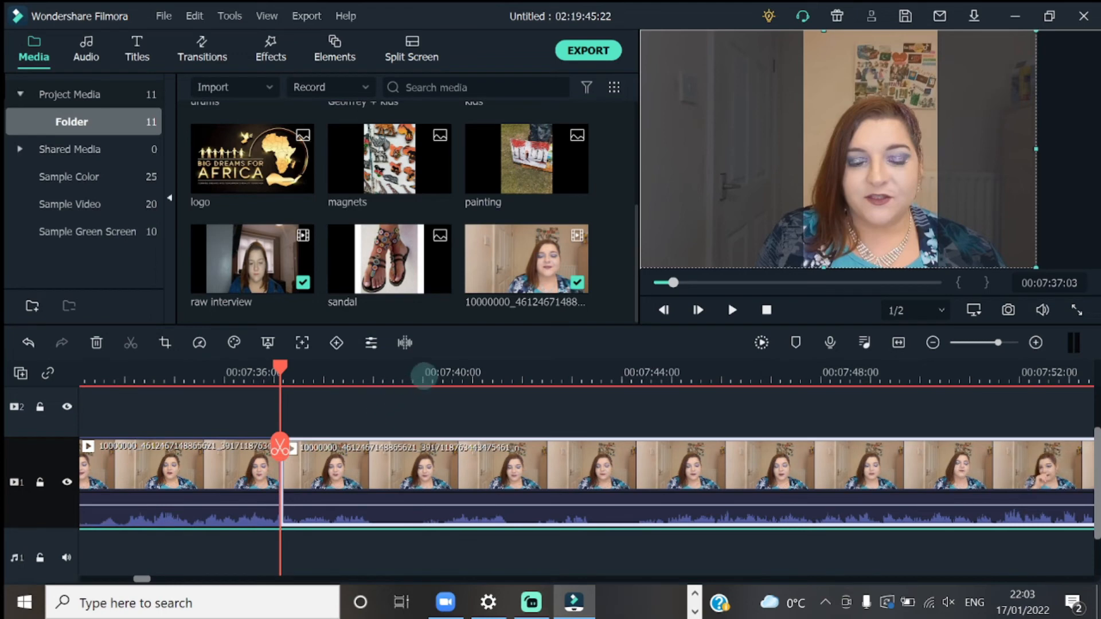
click(423, 373)
click(423, 446)
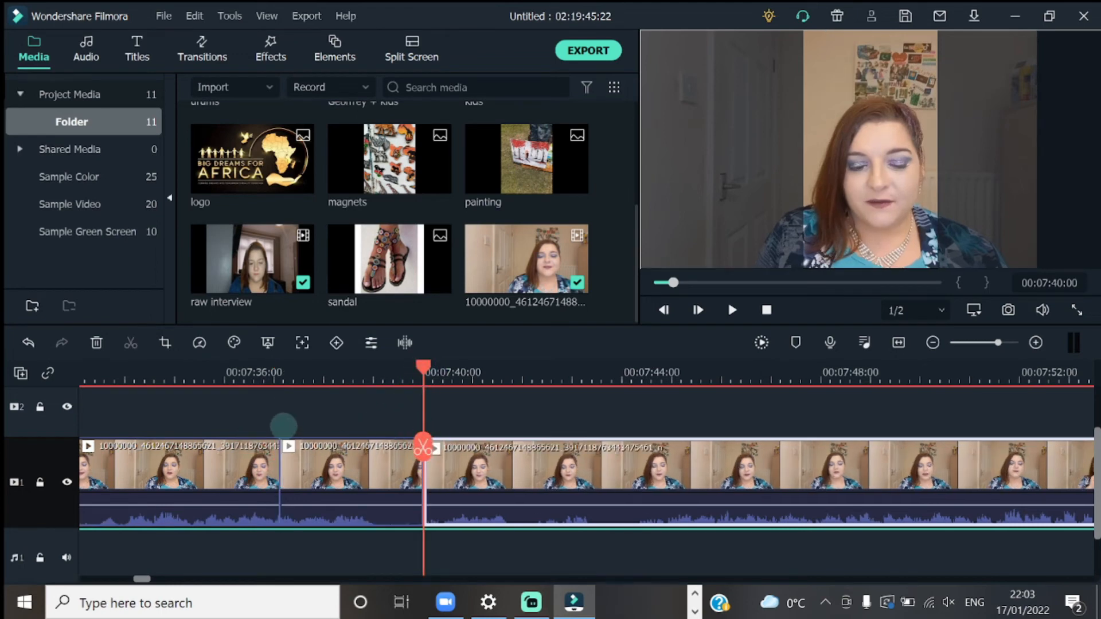
Scale the isolated middle segment to 350.32% and reposition it to X -95.0, Y -22.5 to frame the woman's face closer
click(336, 464)
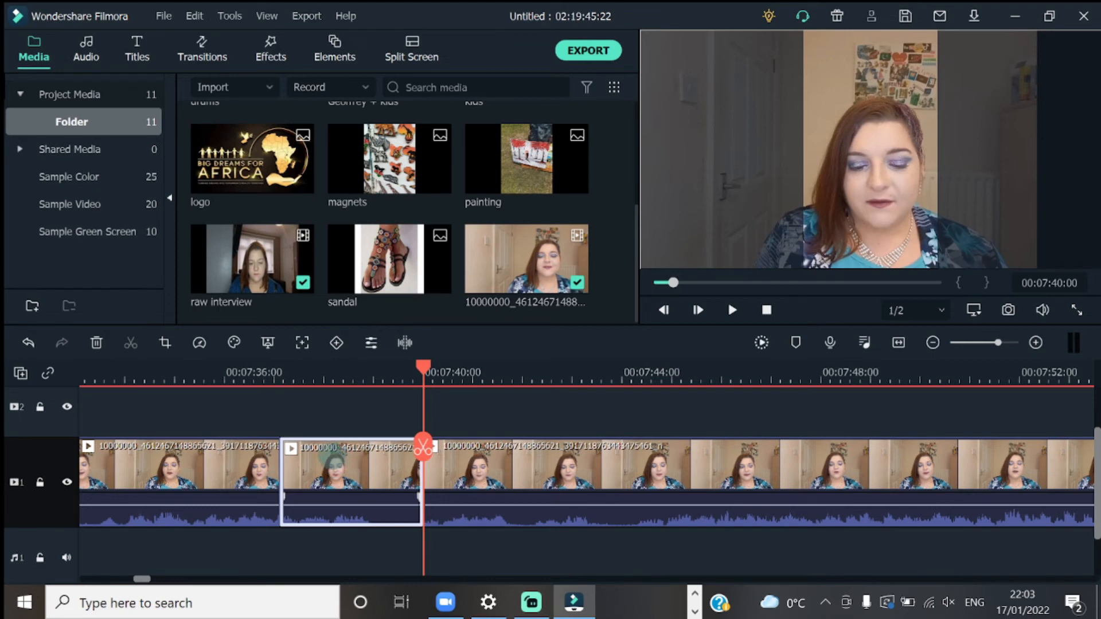
double_click(336, 459)
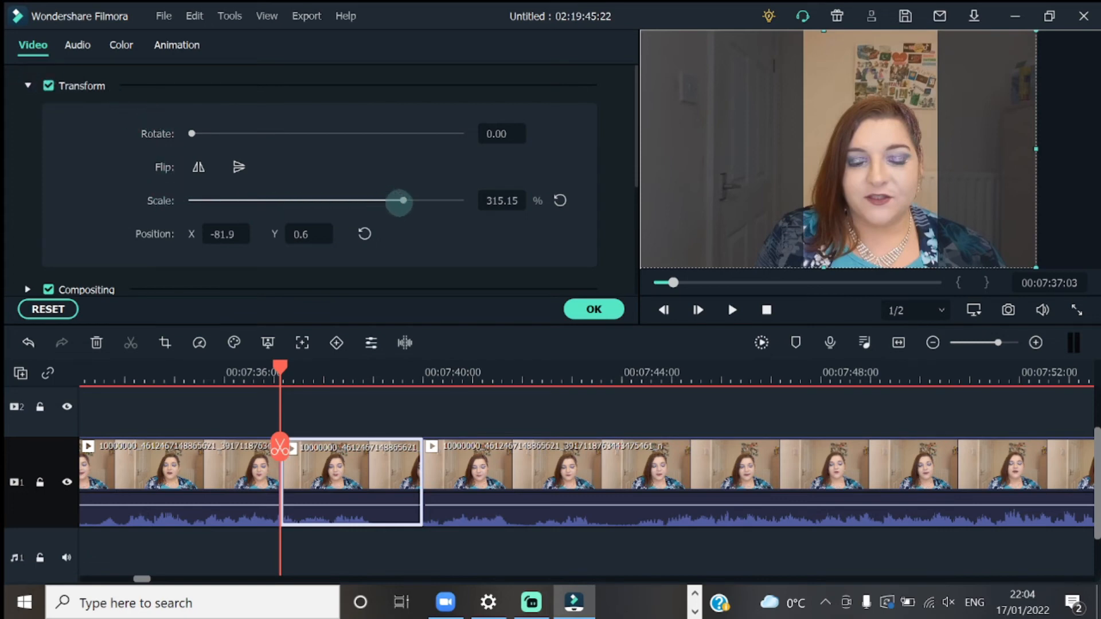
drag(403, 200, 427, 200)
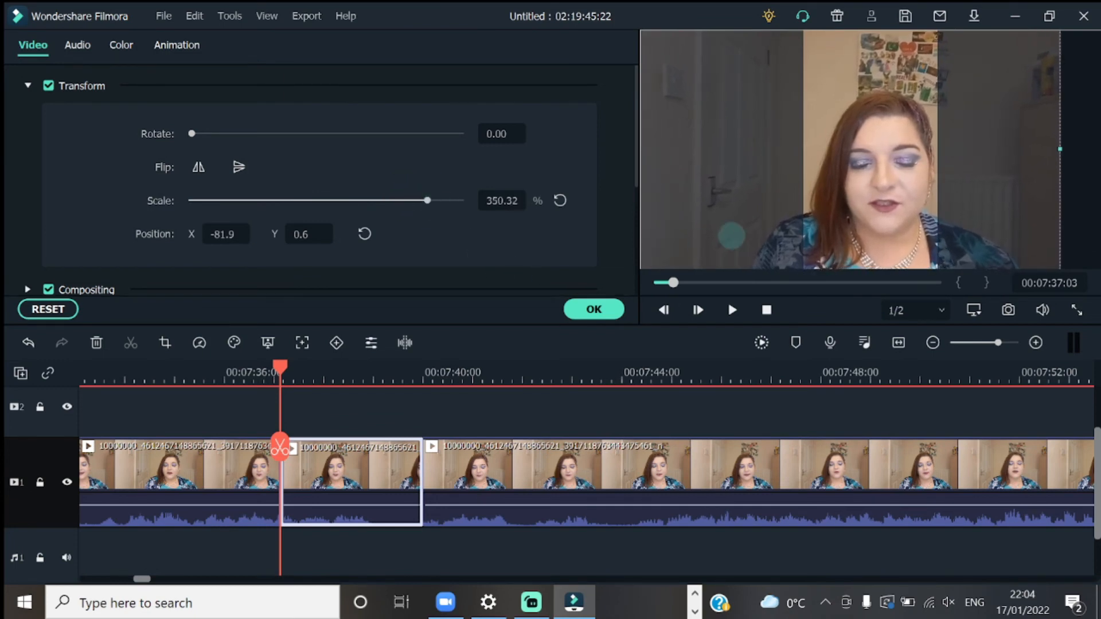
drag(878, 182, 878, 186)
drag(877, 193, 878, 196)
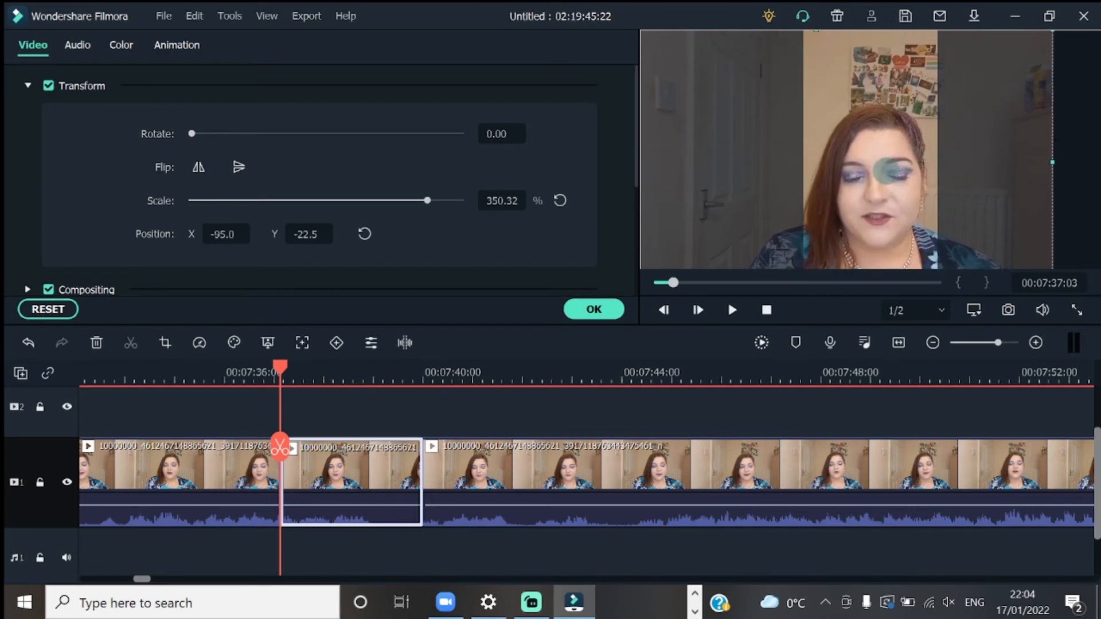
Play back the timeline around the enlarged middle segment twice to check the zoom cuts at its start and end
click(264, 374)
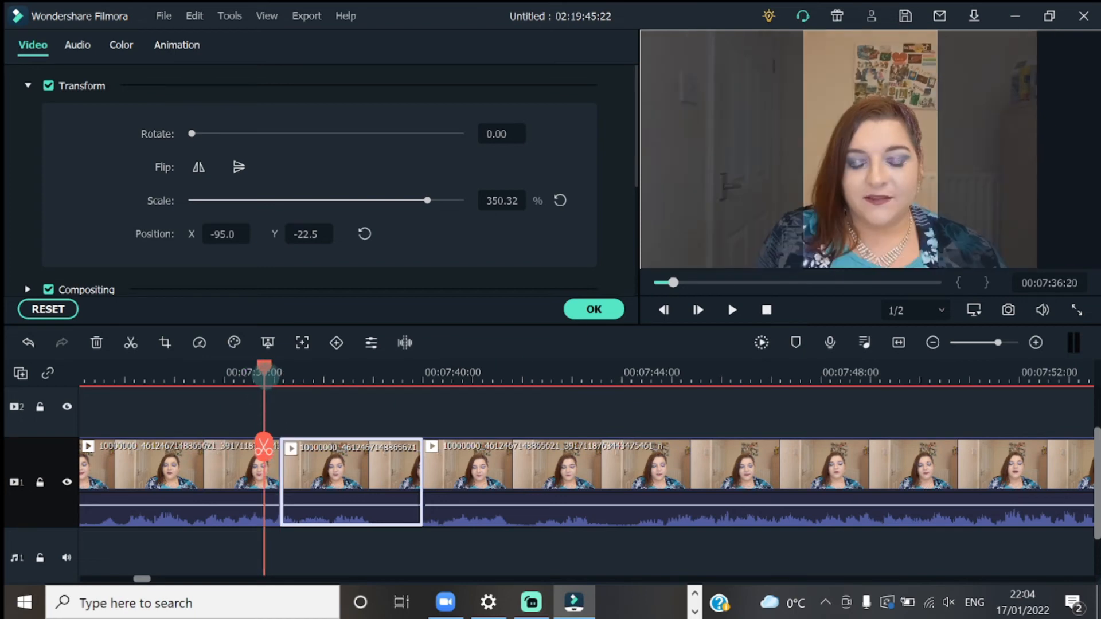
click(241, 376)
key(space)
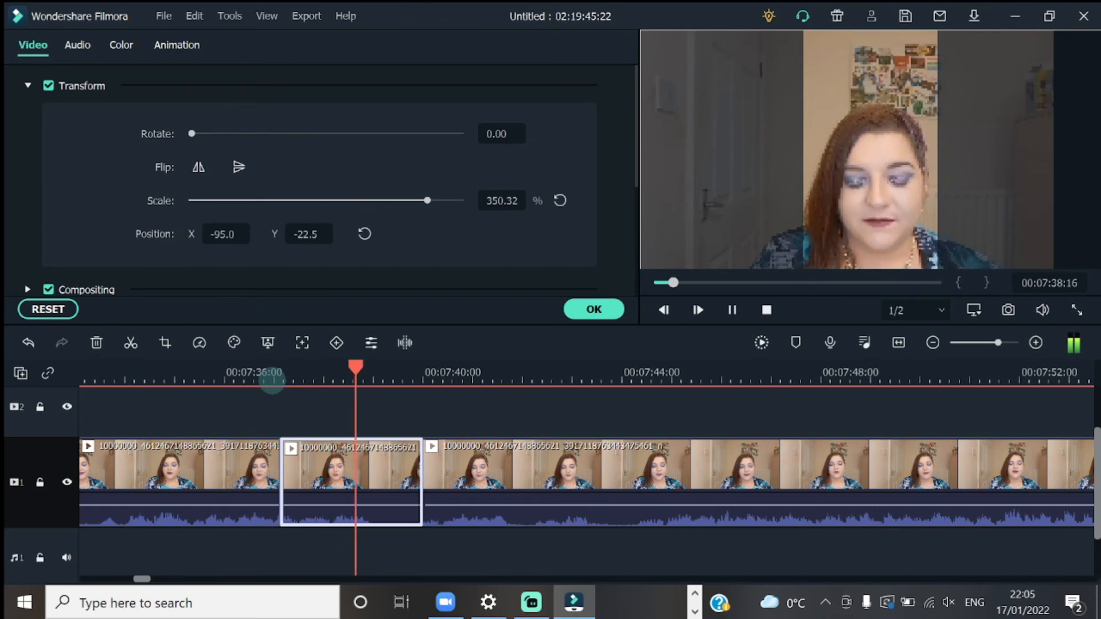
key(space)
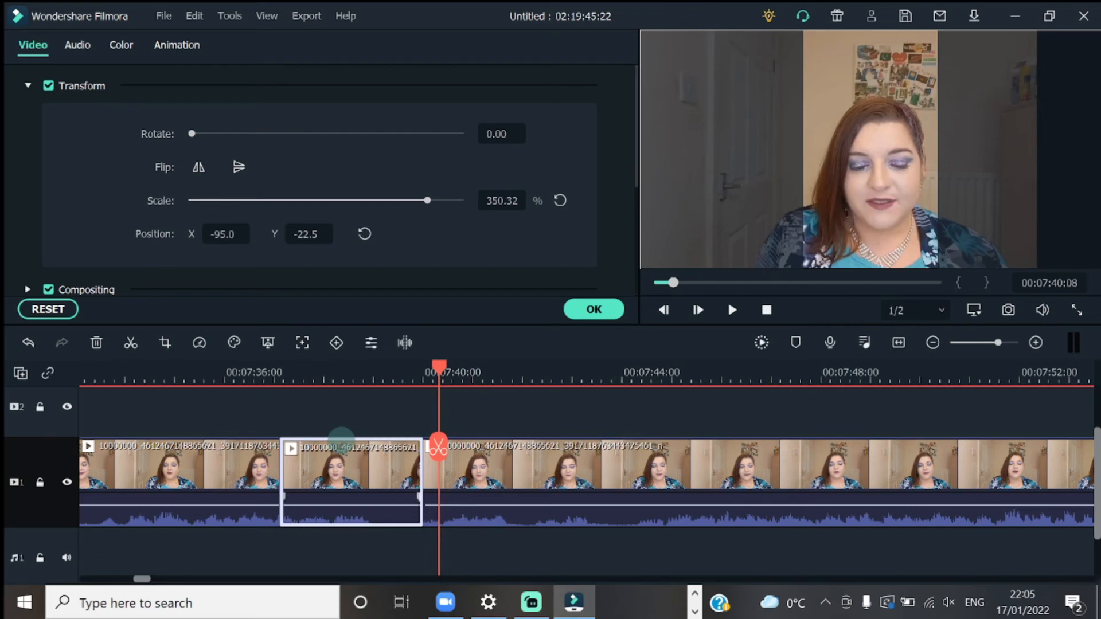
click(343, 467)
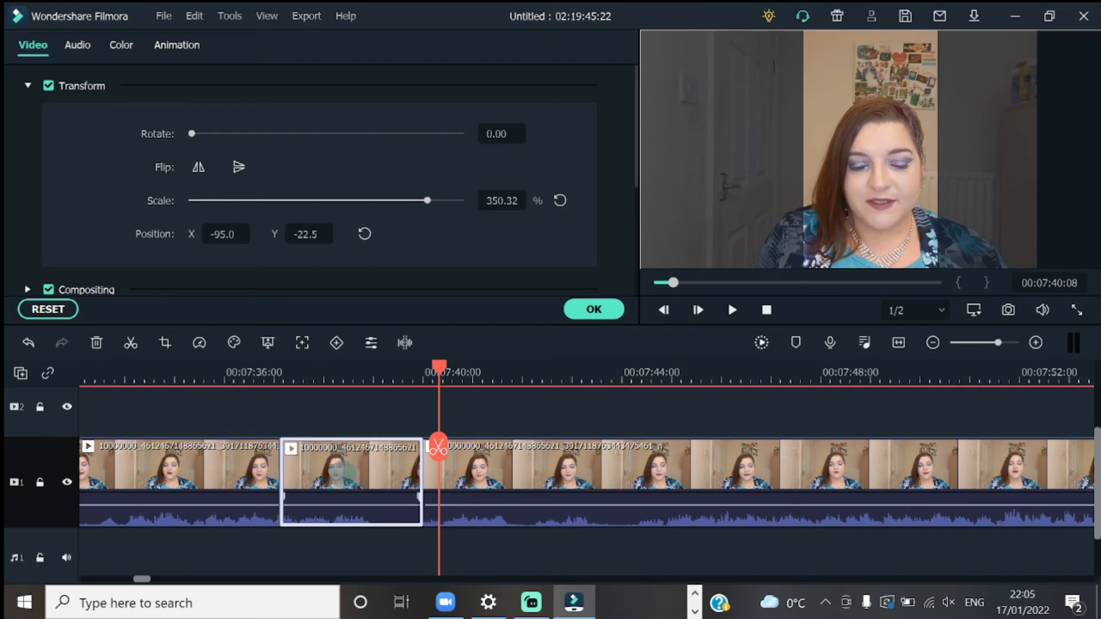
click(344, 469)
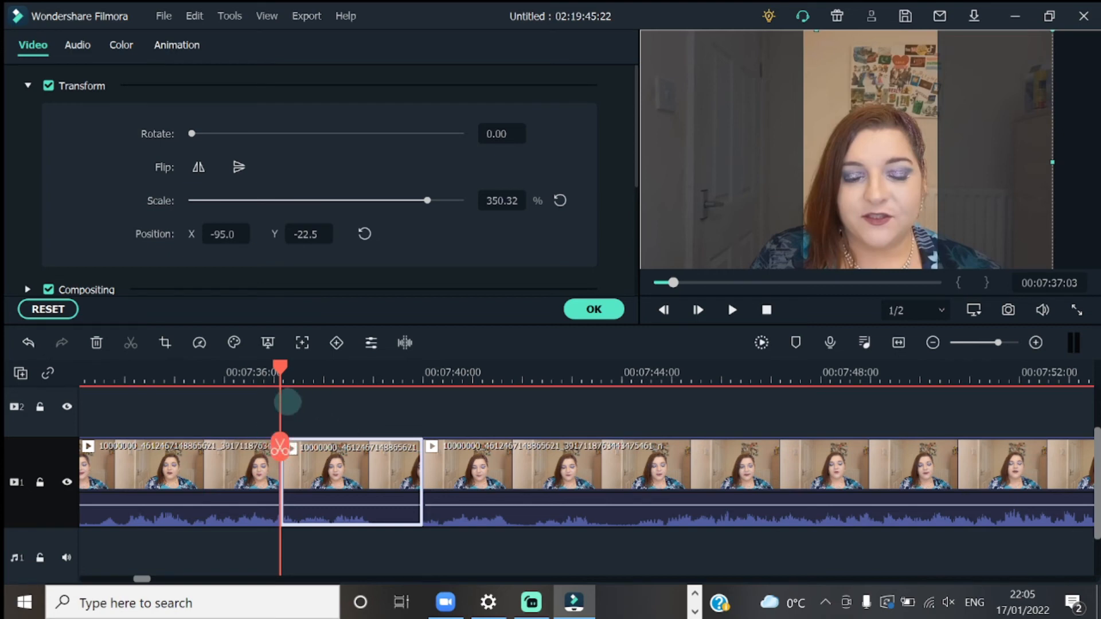
key(space)
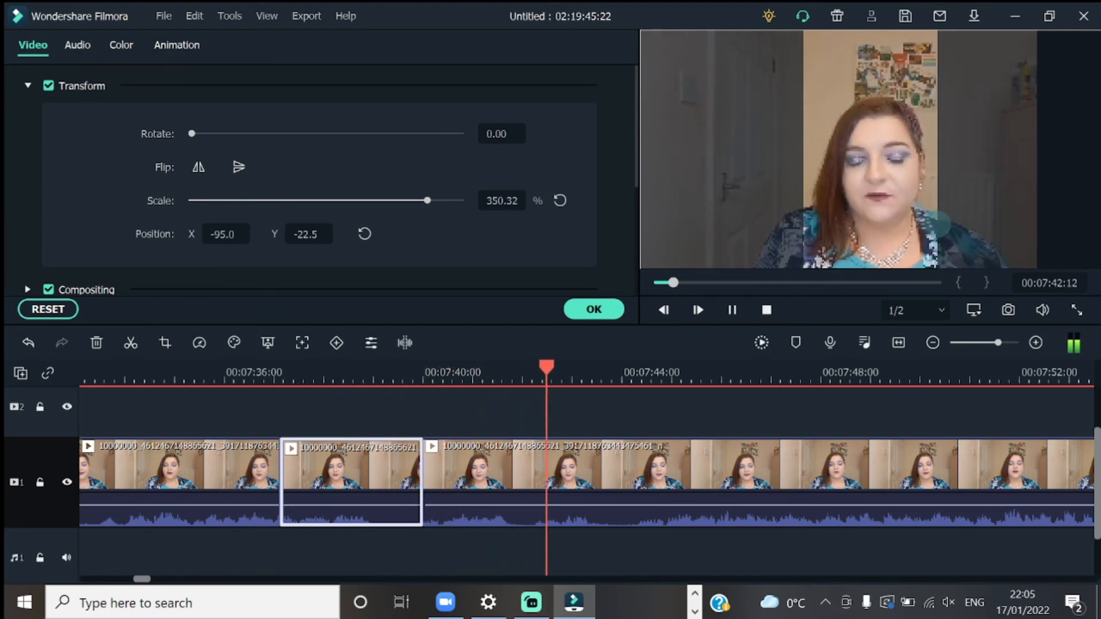
key(space)
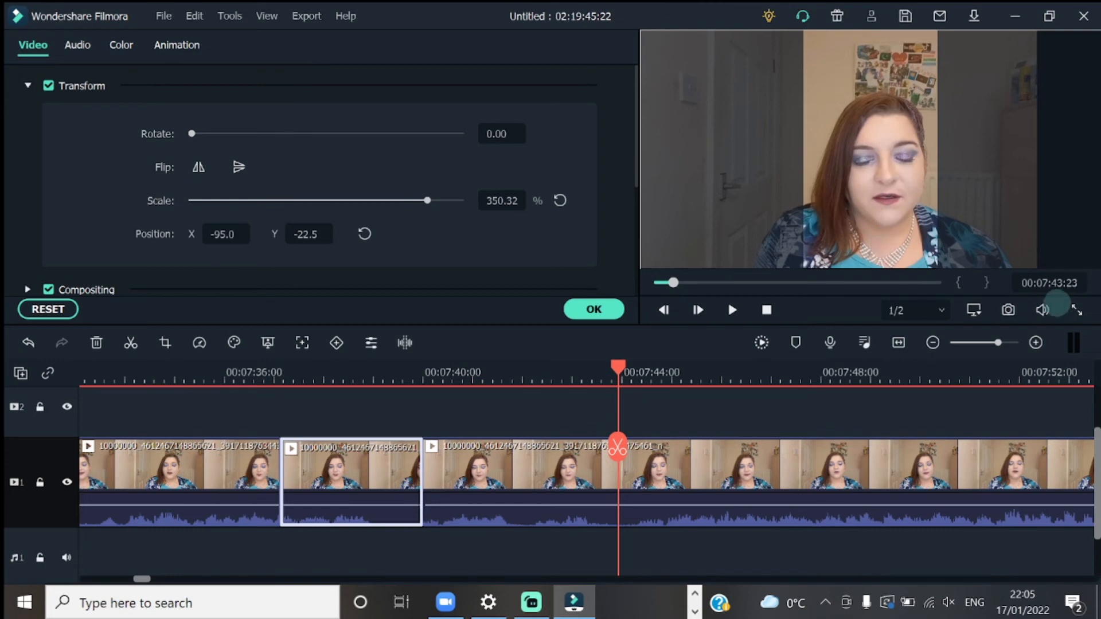
Review the project's aspect ratio, resolution and frame rate settings and close them without changes
click(973, 310)
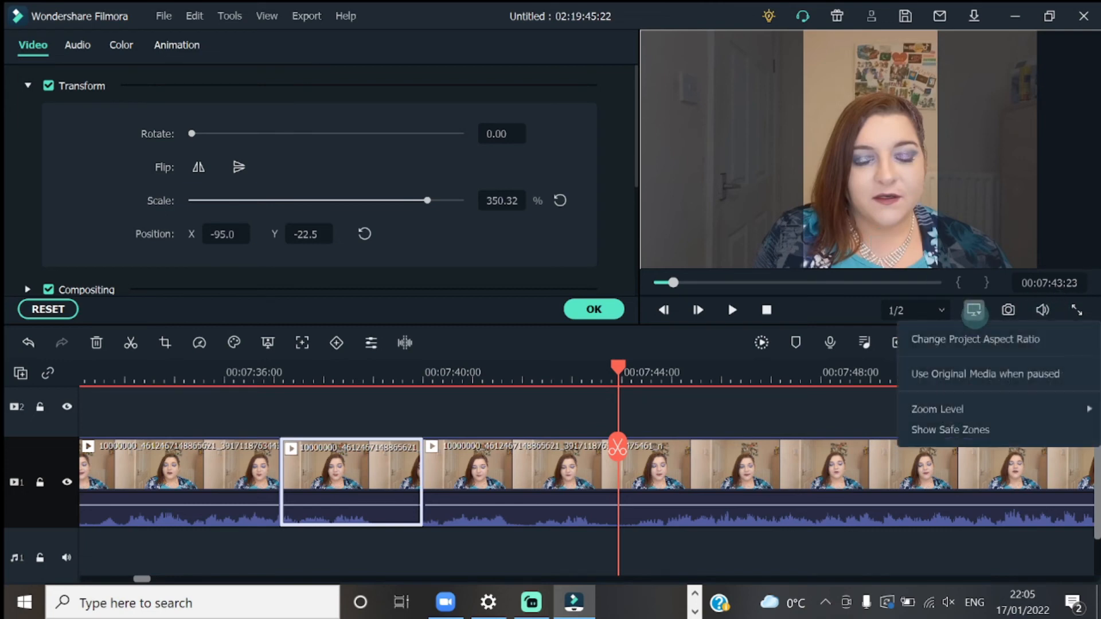
click(974, 338)
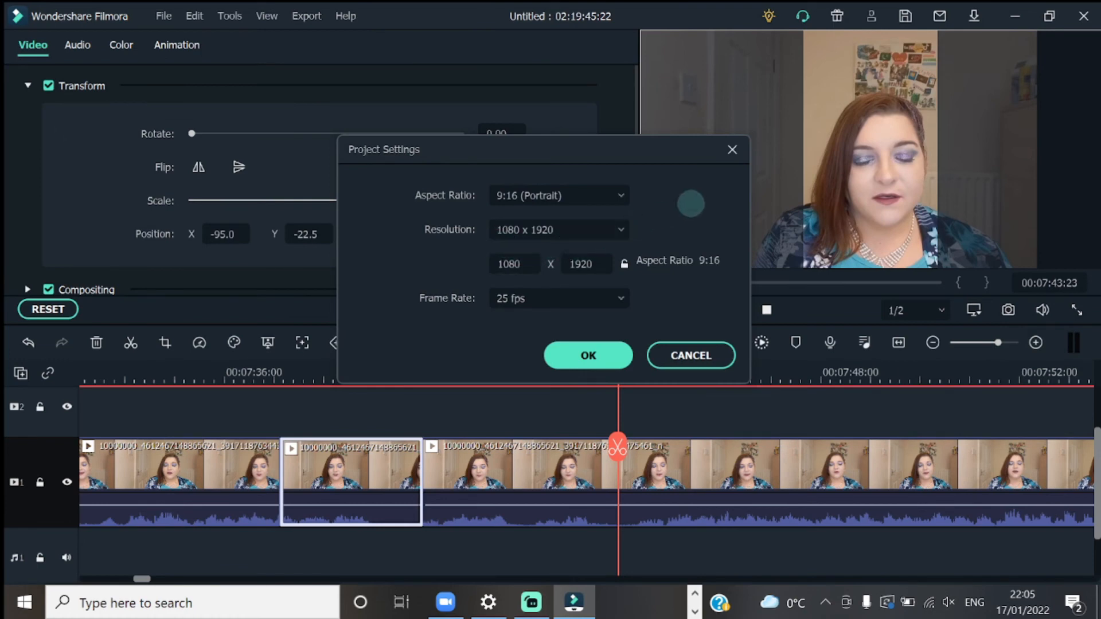
click(731, 150)
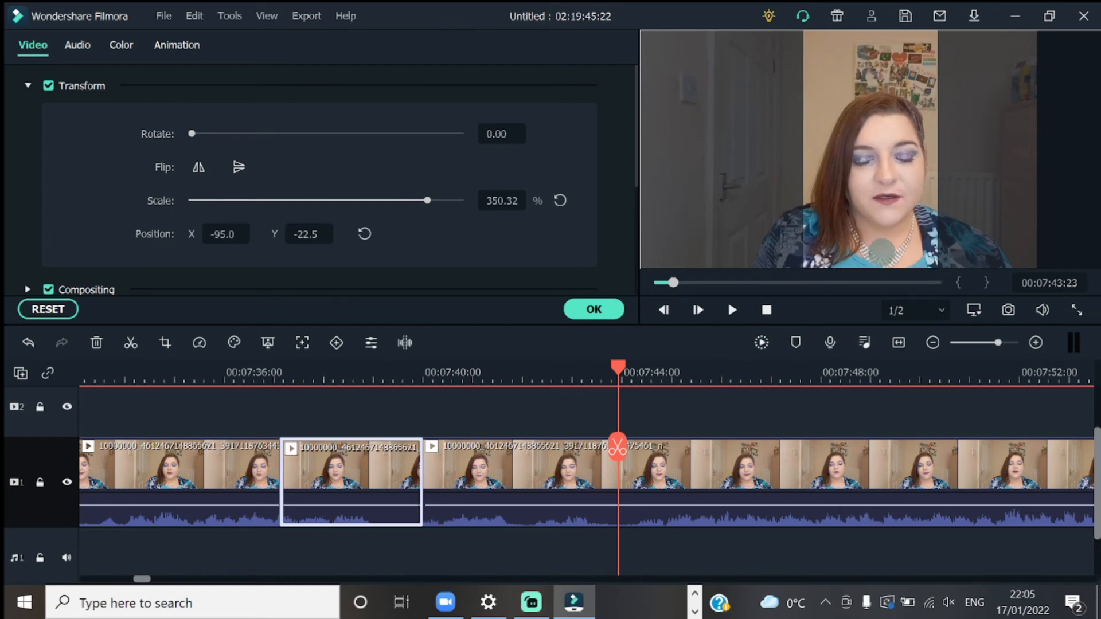
Play the video on to 00:07:50:09 and accept the middle segment's transform settings
key(space)
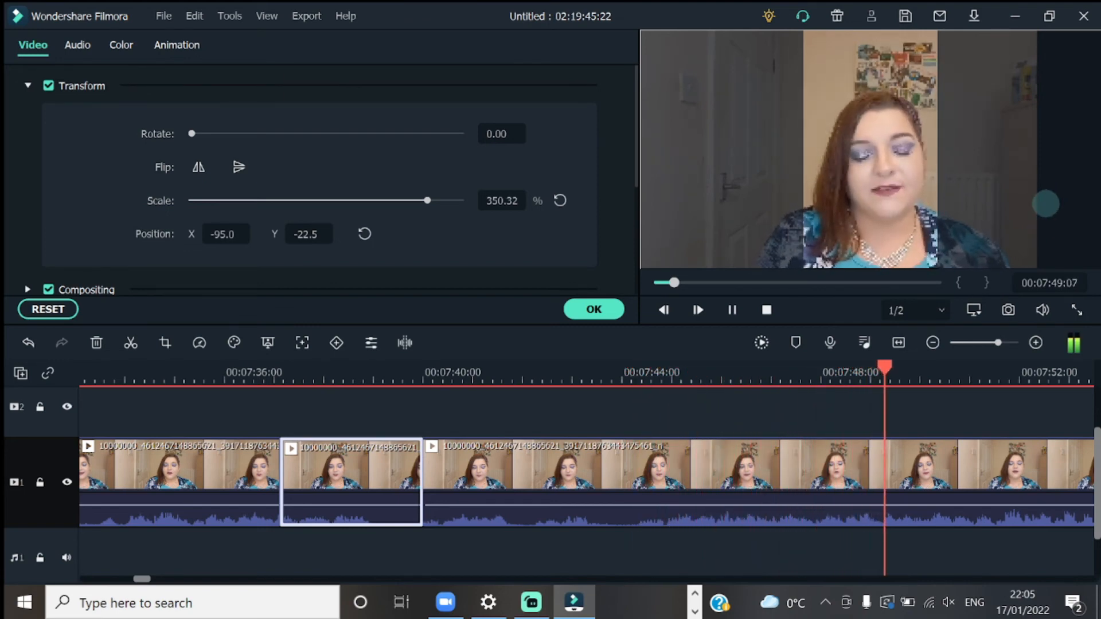
key(space)
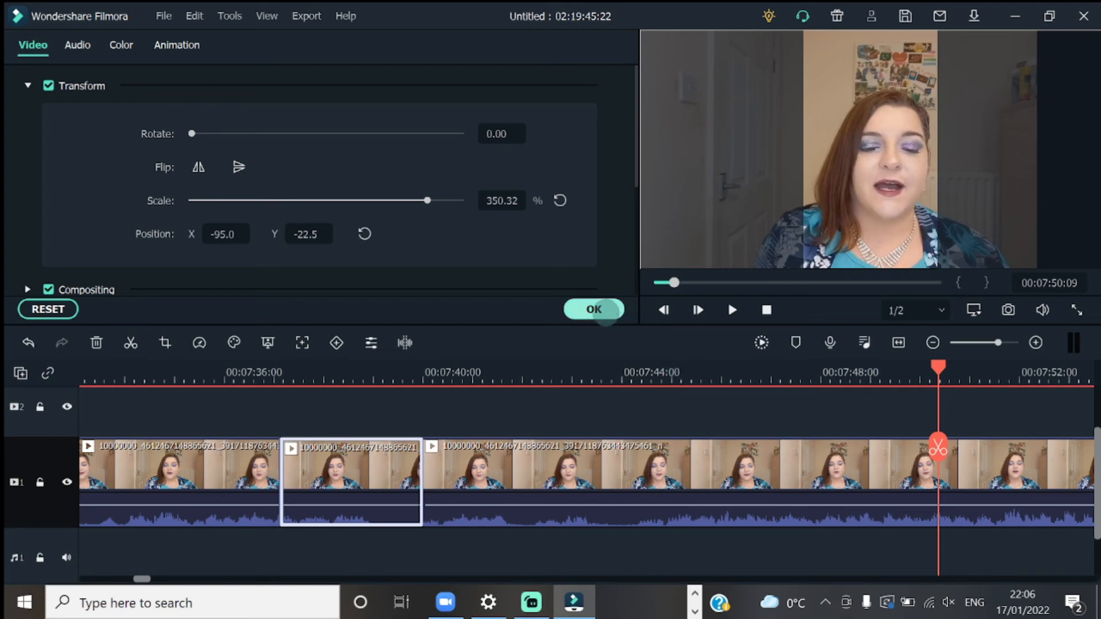
click(606, 312)
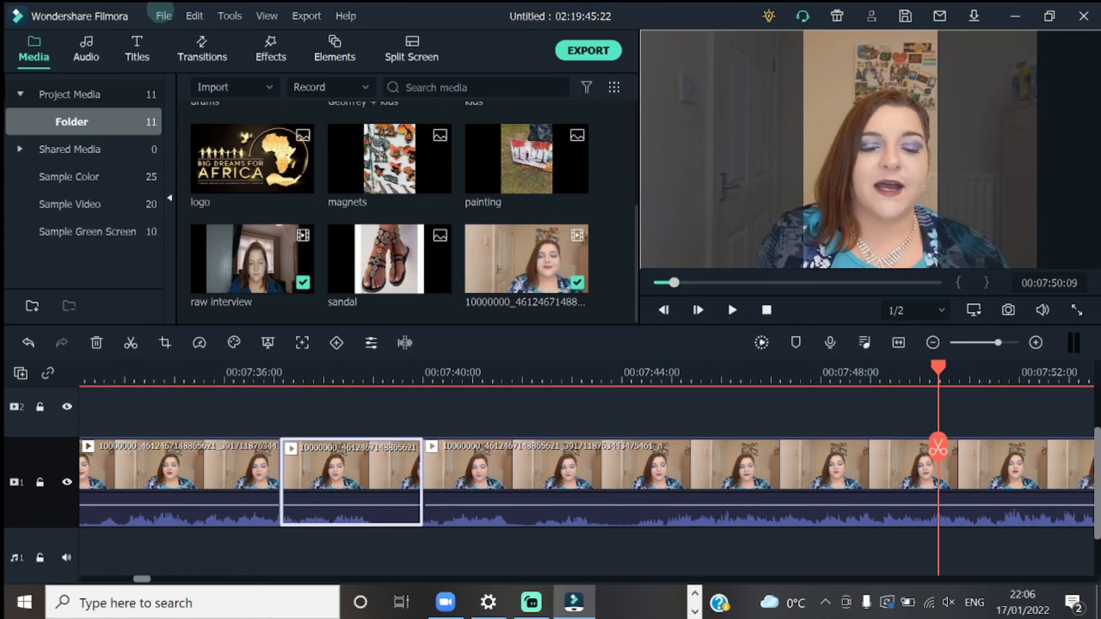
click(162, 15)
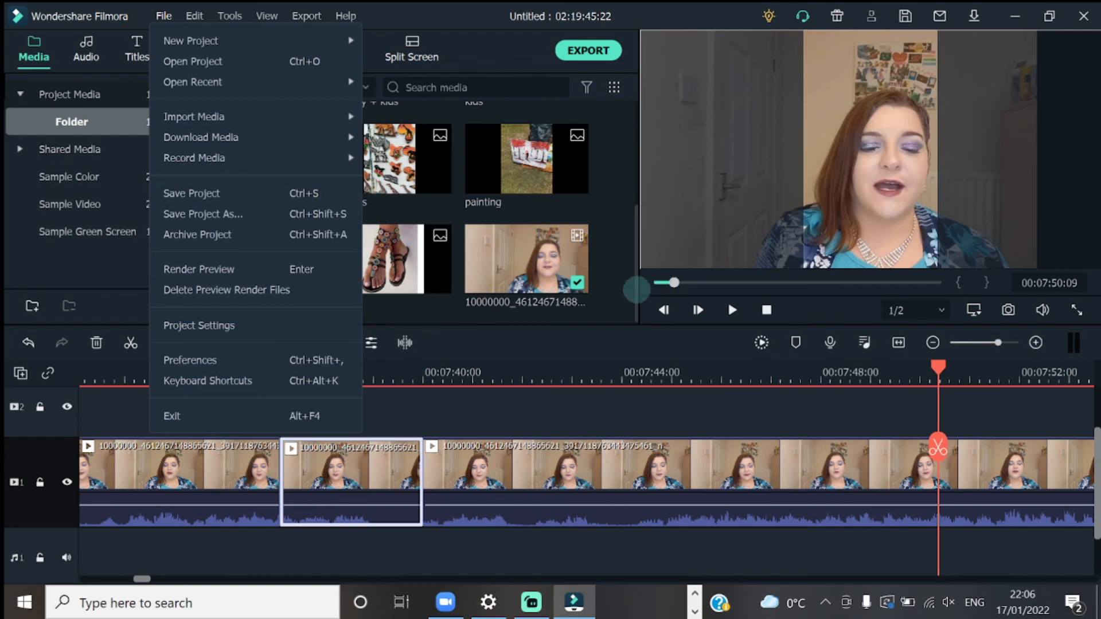
click(619, 284)
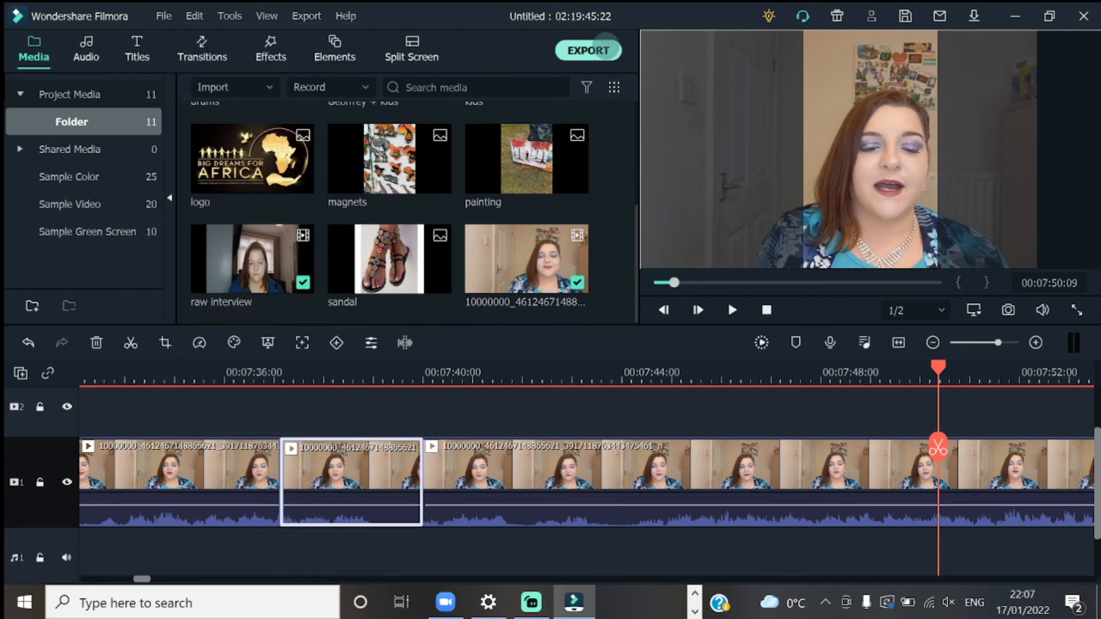
Open the local export options, inspect the MP3 format and return to MP4, with the output name selected
click(604, 46)
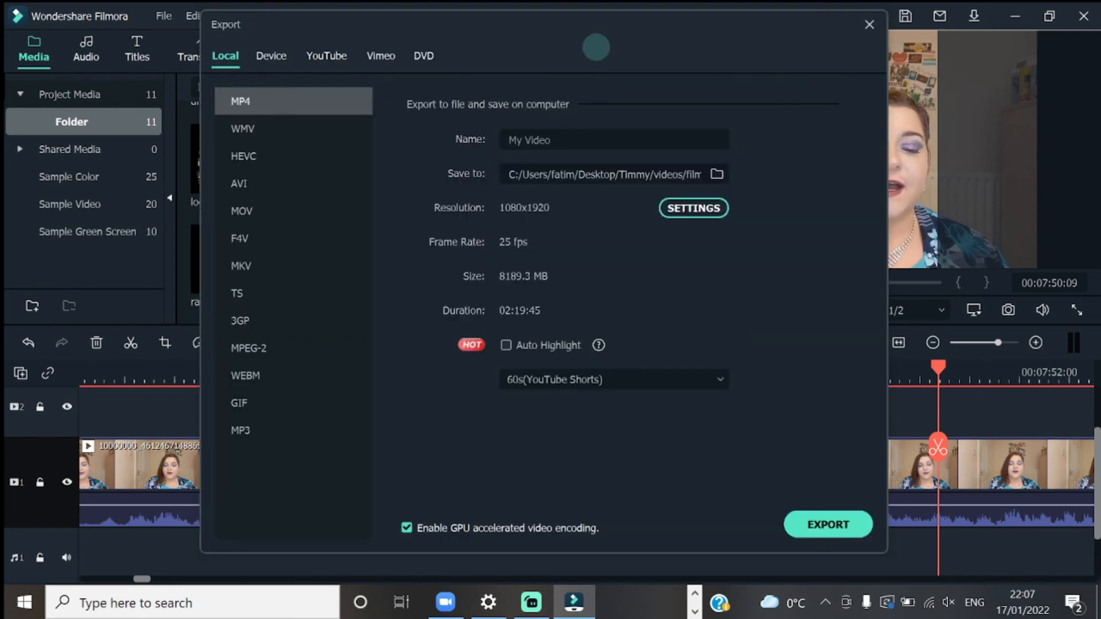
click(270, 430)
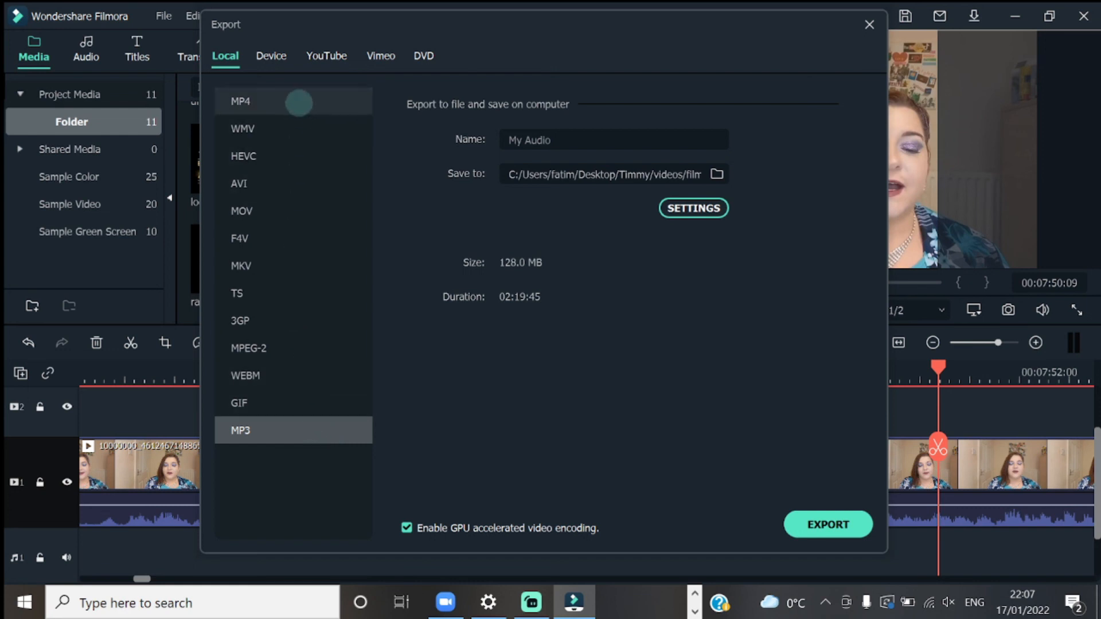
click(298, 100)
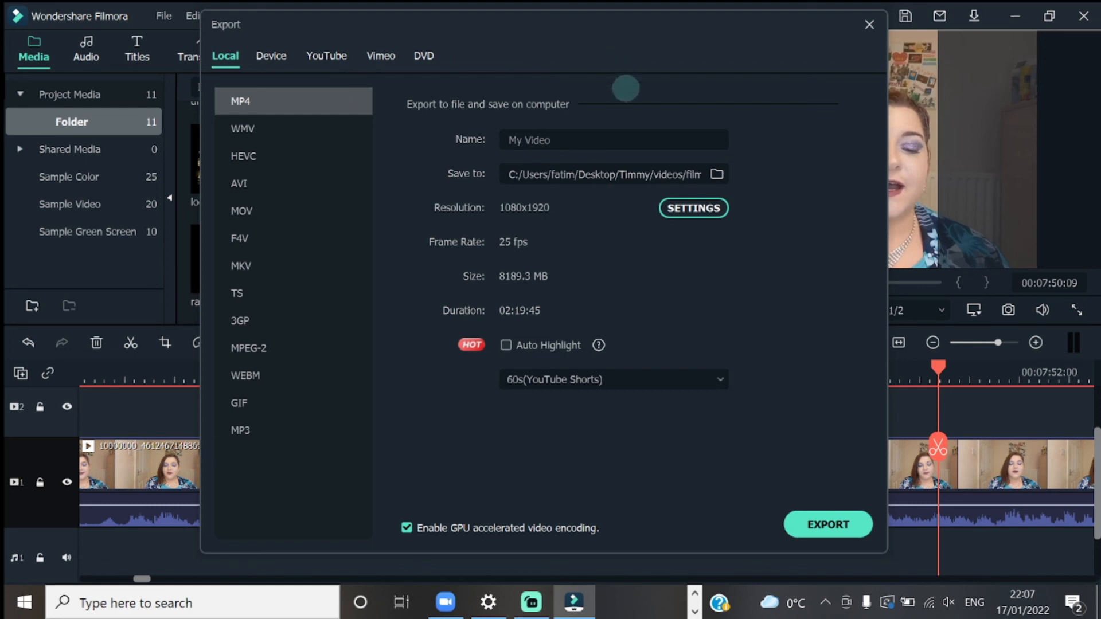
triple_click(591, 139)
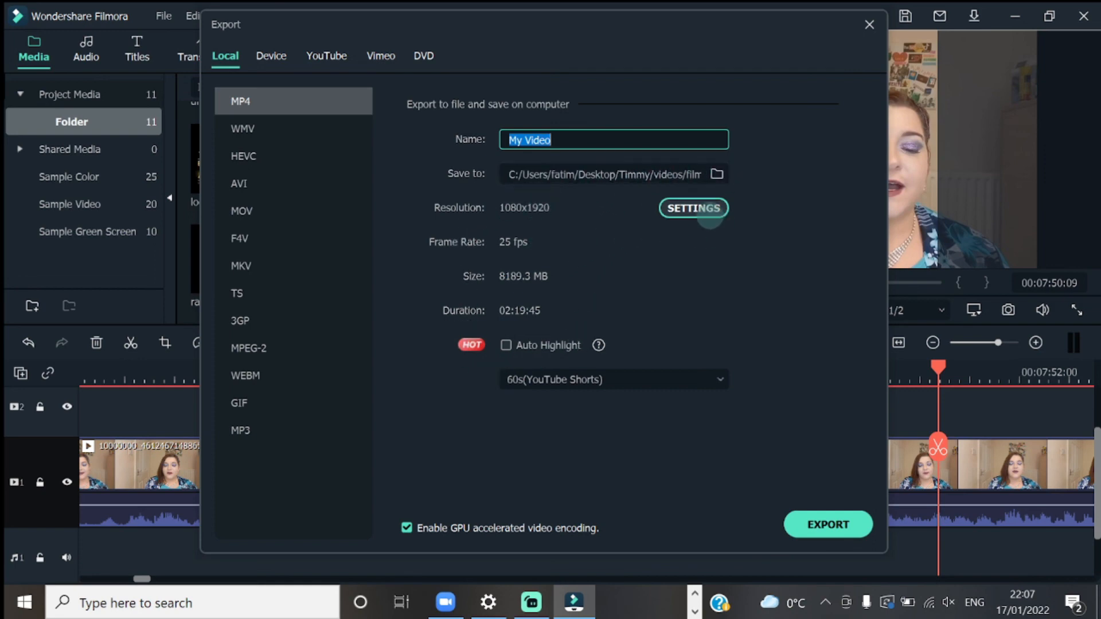
Set the MP4 export to 30 fps, compare the quality levels, apply Better, and leave the export options without exporting
click(706, 209)
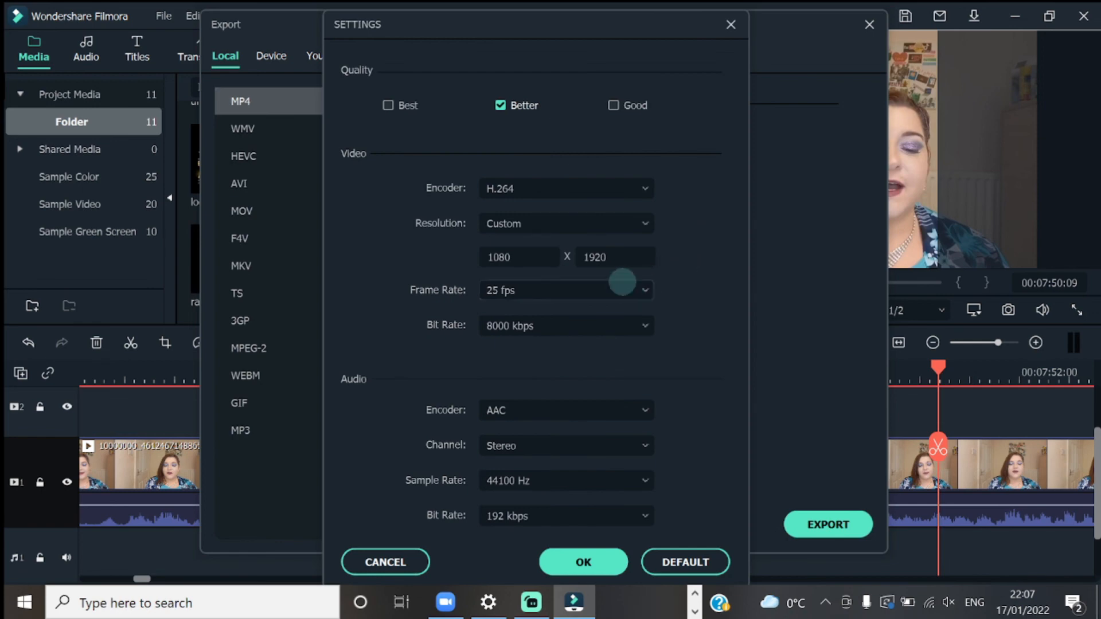
click(621, 288)
click(522, 461)
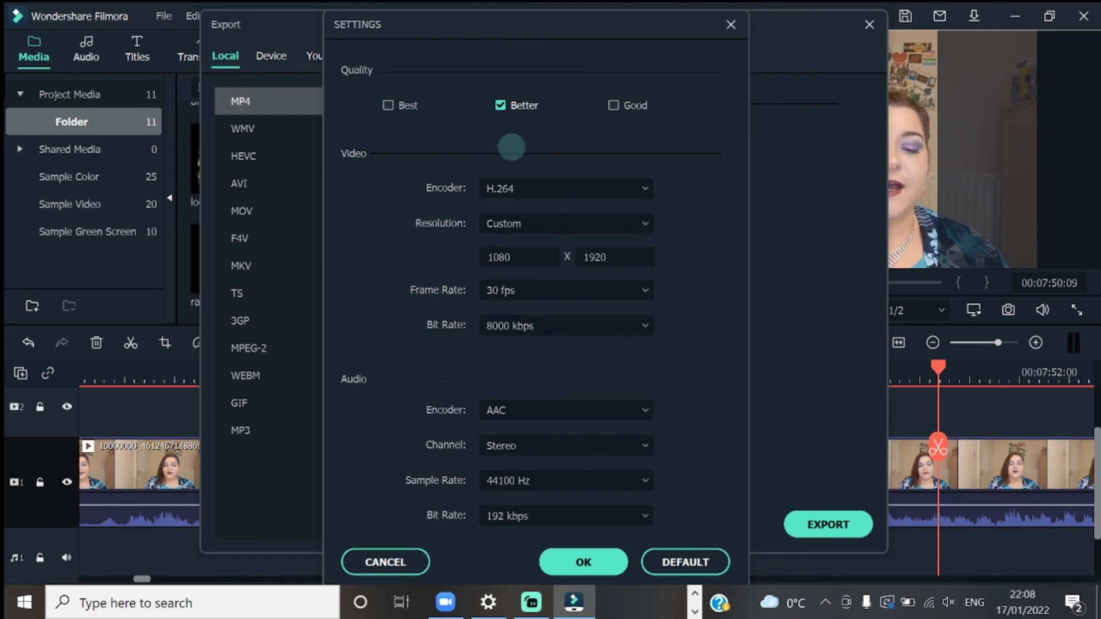
click(625, 96)
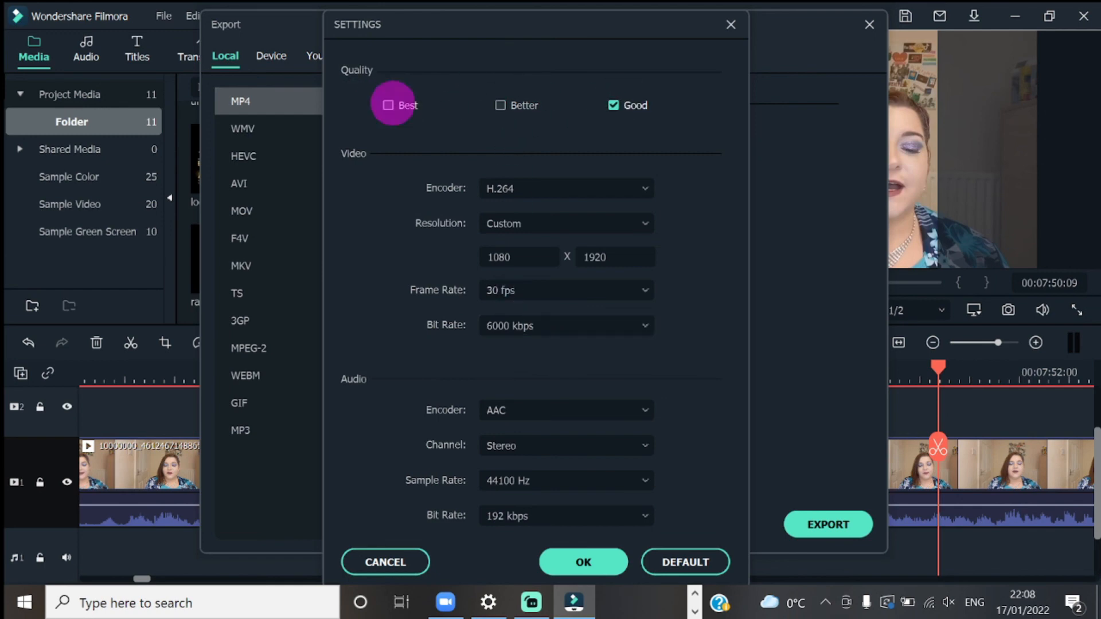
click(387, 104)
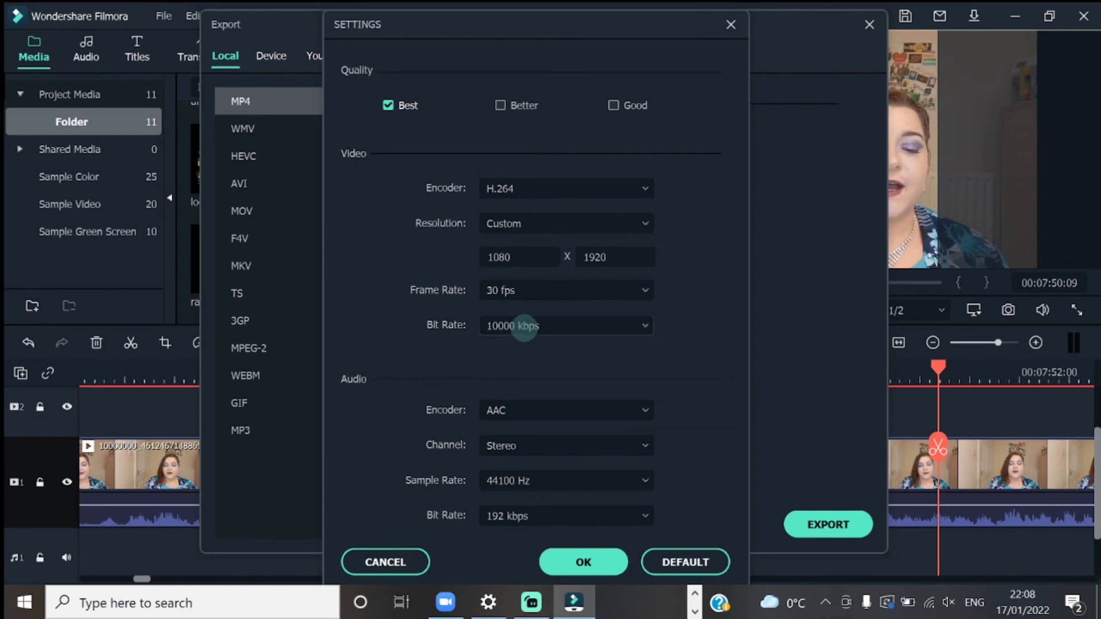
click(504, 105)
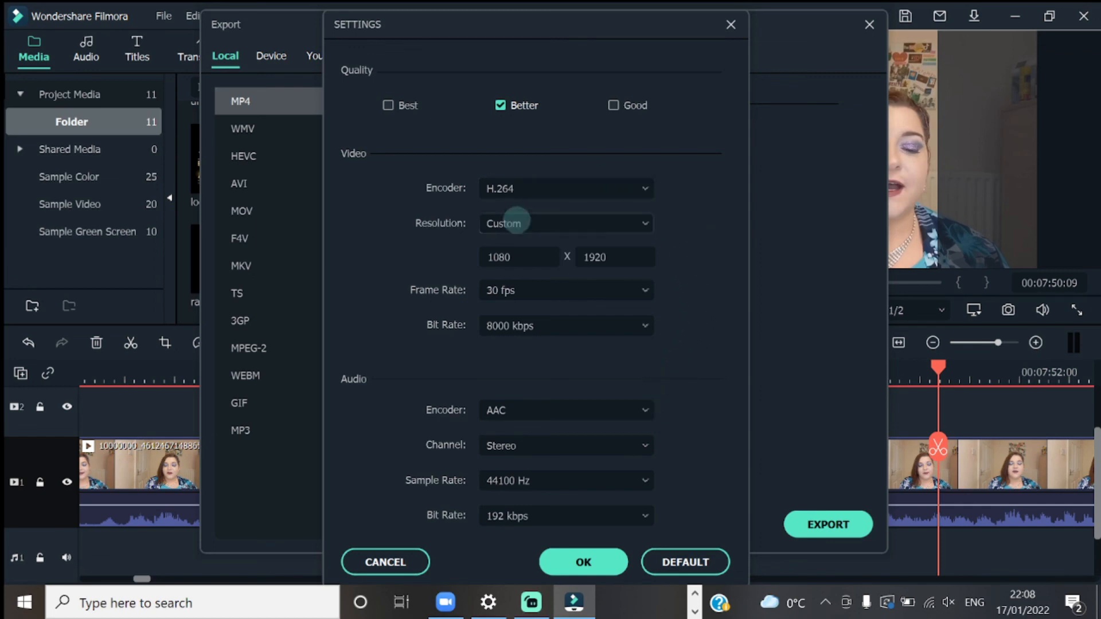
click(586, 564)
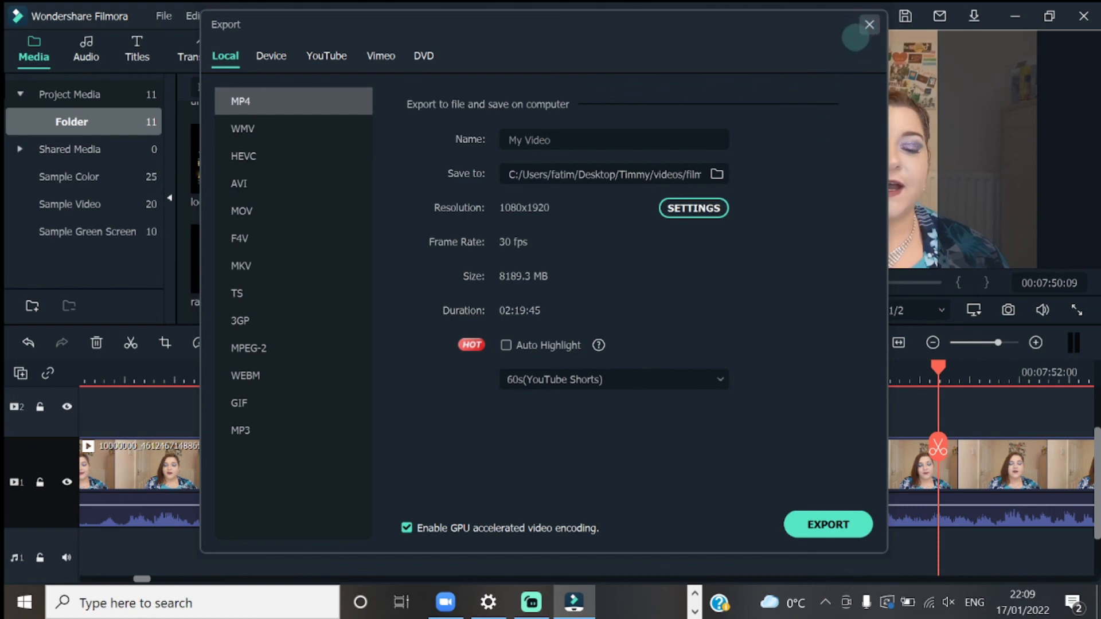
click(868, 25)
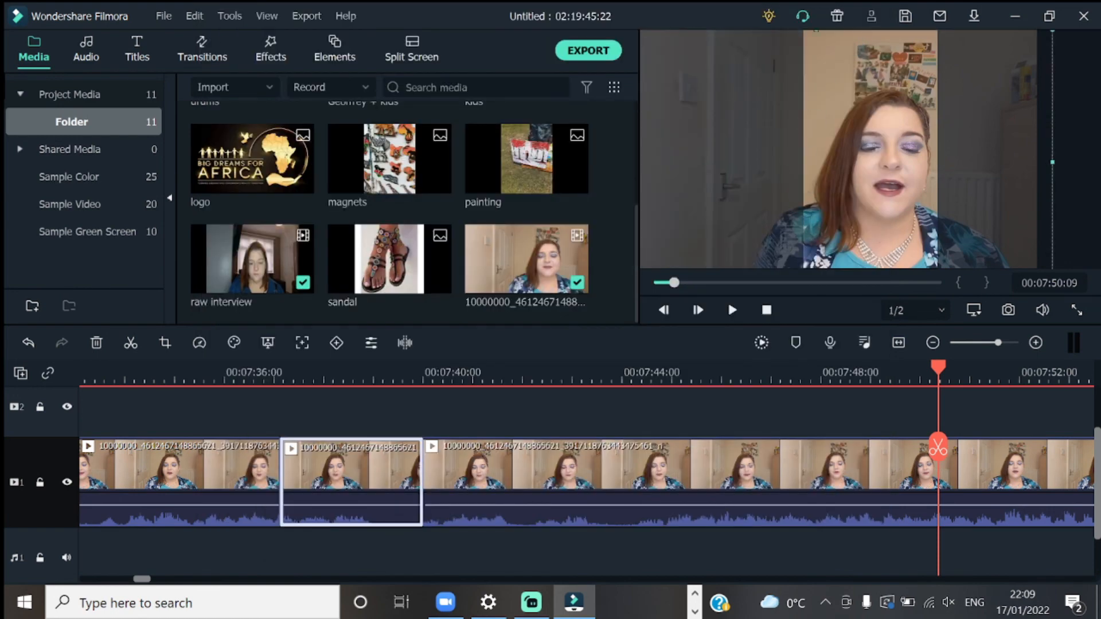